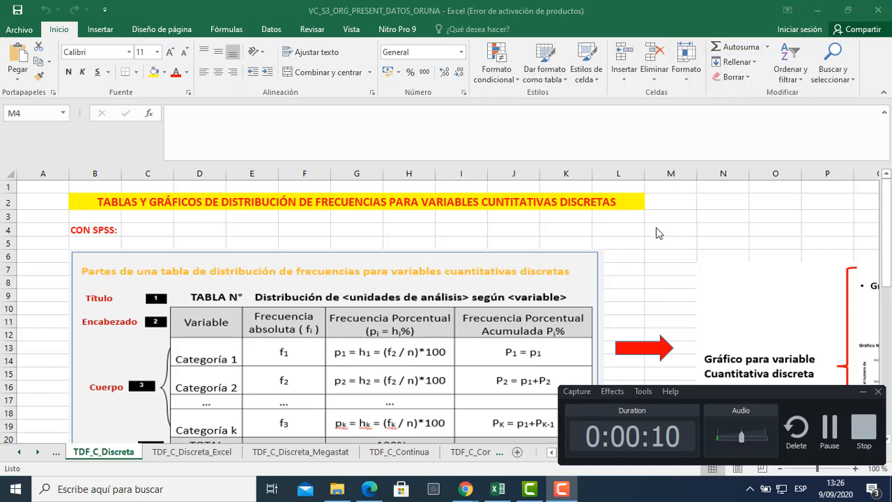
Examine the parts and formulas of both discrete-variable frequency table layouts on the TDF_C_Discreta sheet
left_click(861, 391)
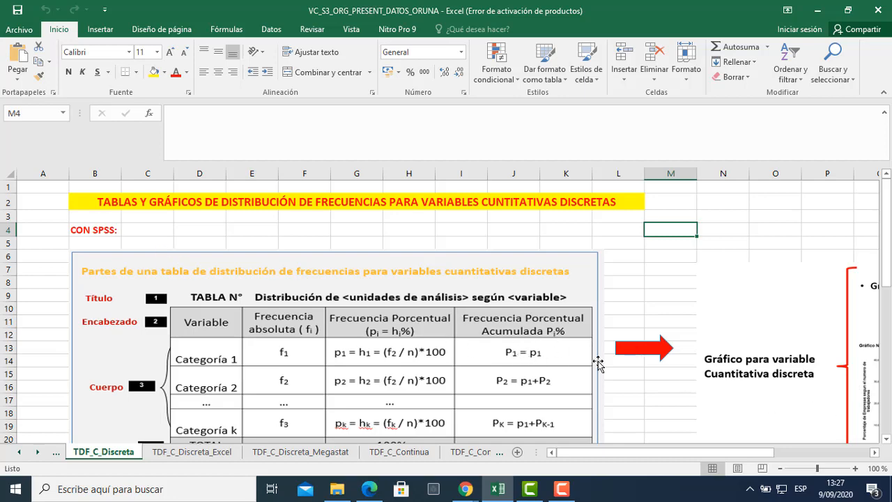
scroll(625, 368, "down", 2)
scroll(623, 369, "up", 2)
scroll(624, 368, "down", 2)
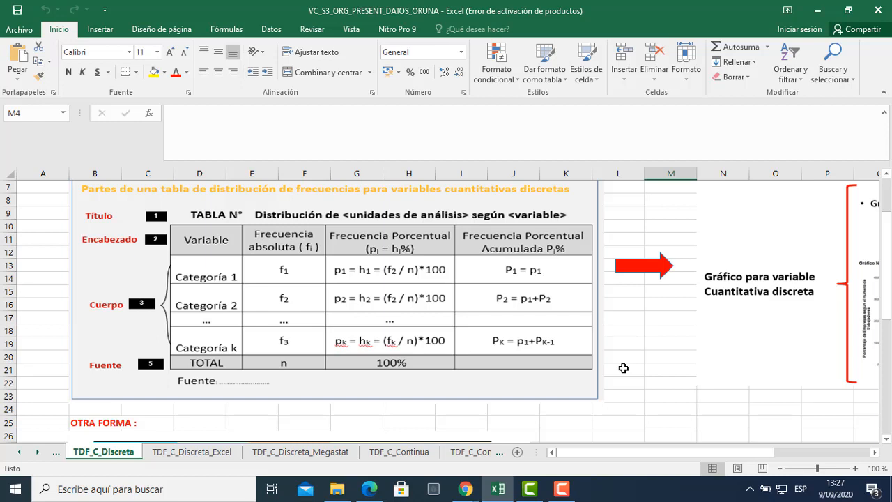
scroll(623, 368, "up", 1)
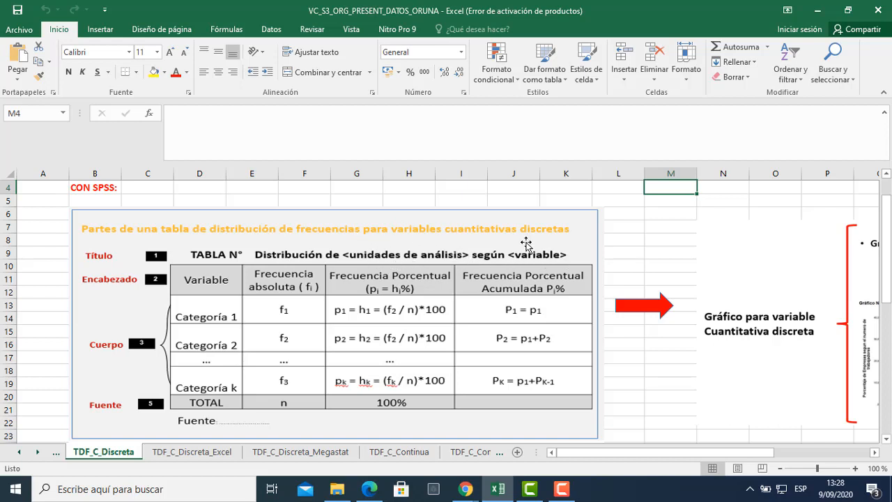
scroll(472, 317, "down", 7)
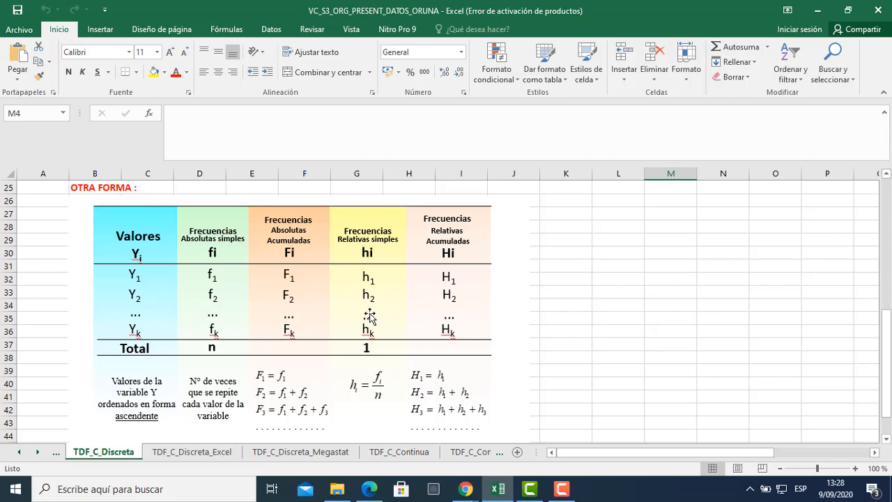
scroll(368, 314, "down", 1)
Open the TDF_C_Discreta_Excel sheet and examine the "EL RAPIDO" exercise statement, its data in B10:K14 and the questions asked
left_click(201, 452)
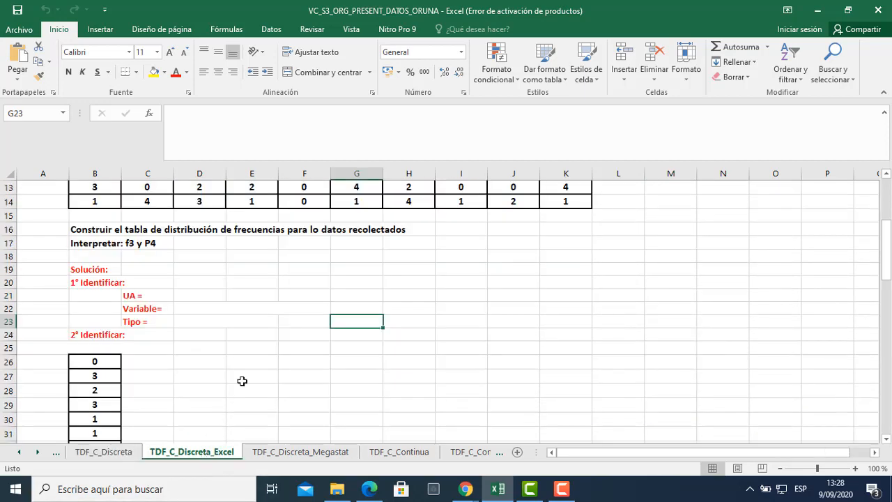
scroll(267, 373, "up", 3)
scroll(267, 373, "up", 1)
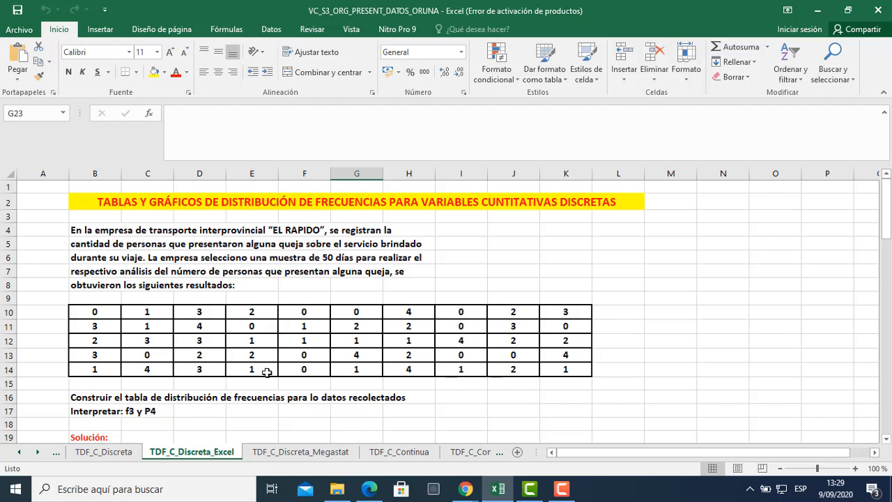
left_click(108, 310)
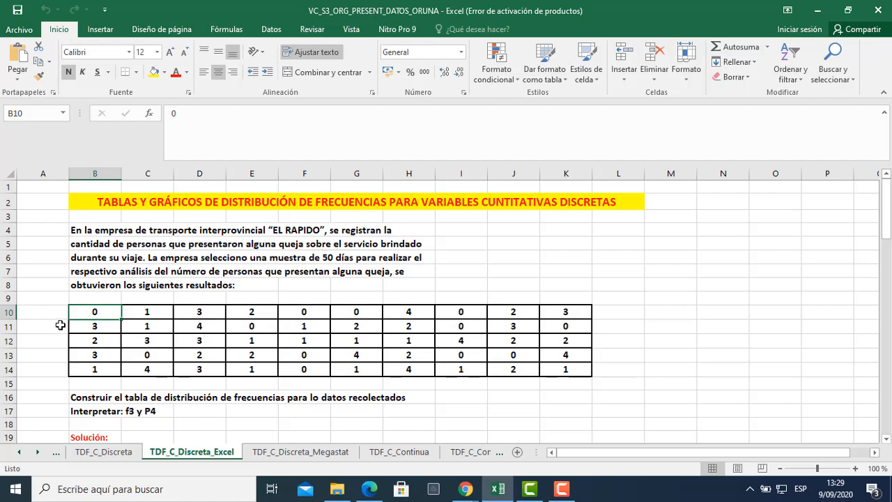
left_click(108, 327)
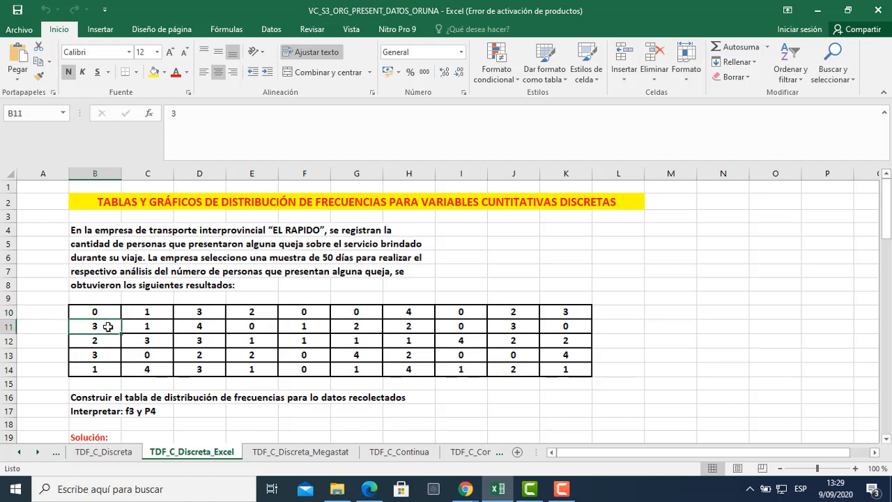
left_click(99, 339)
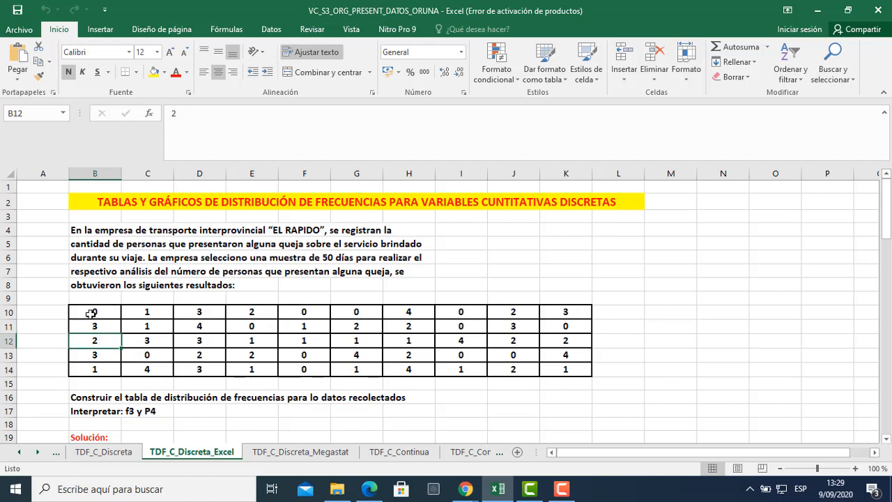
left_click_drag(91, 312, 147, 312)
left_click_drag(236, 333, 576, 372)
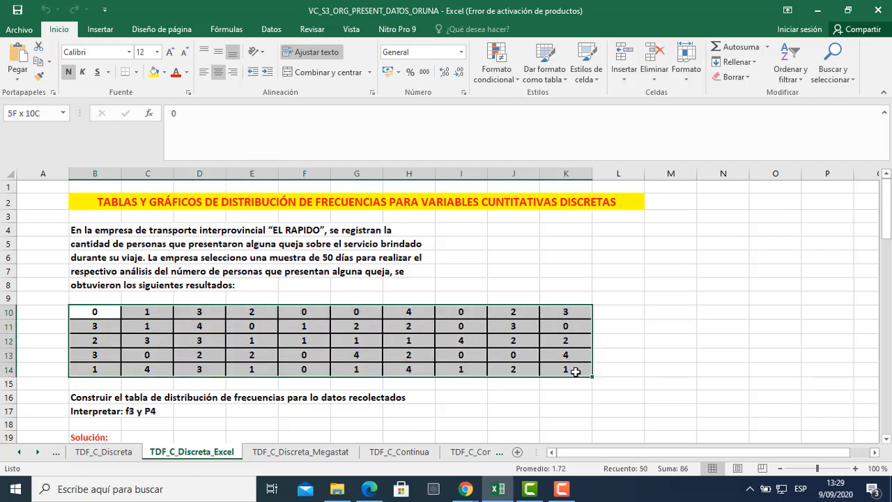
left_click_drag(576, 372, 576, 372)
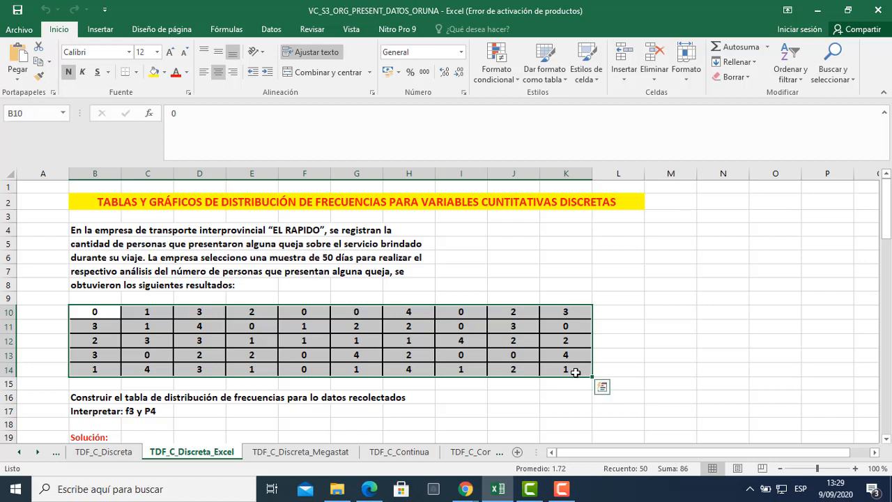
left_click(131, 414)
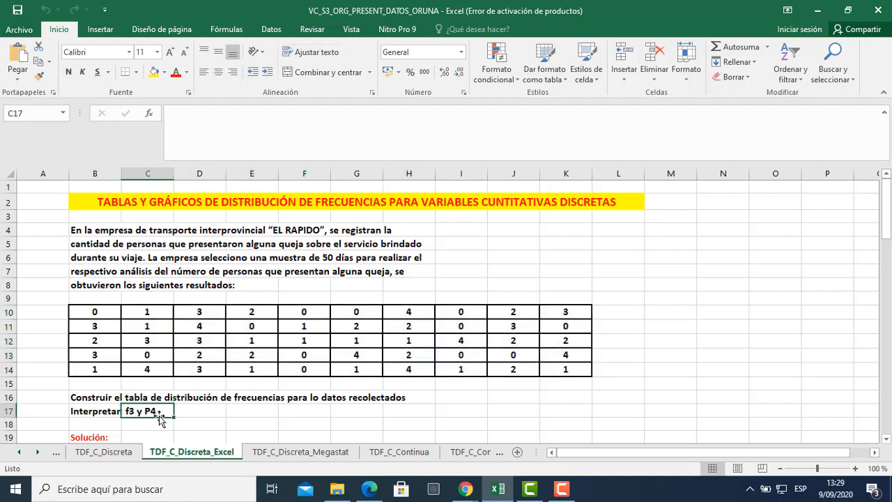
left_click(229, 412)
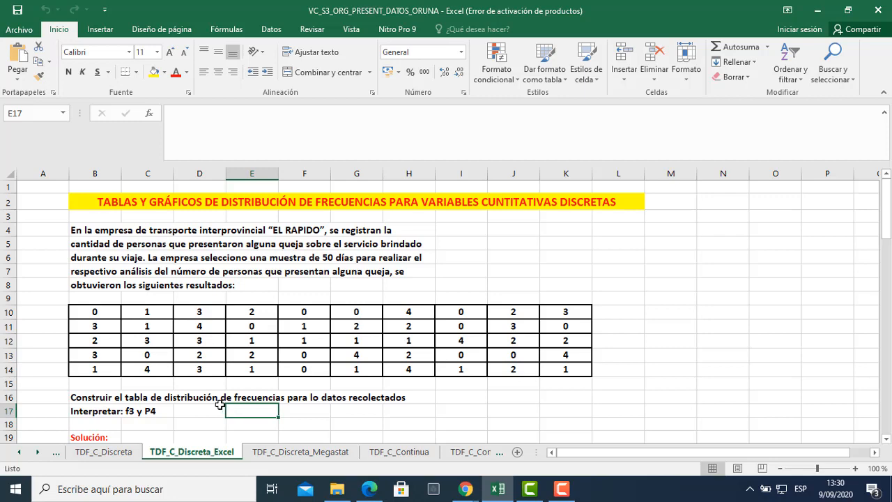
scroll(220, 404, "down", 2)
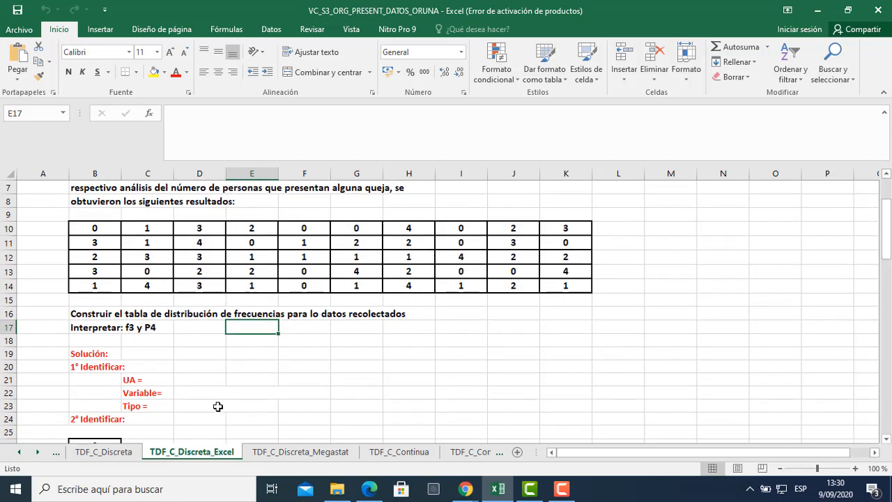
scroll(244, 358, "up", 2)
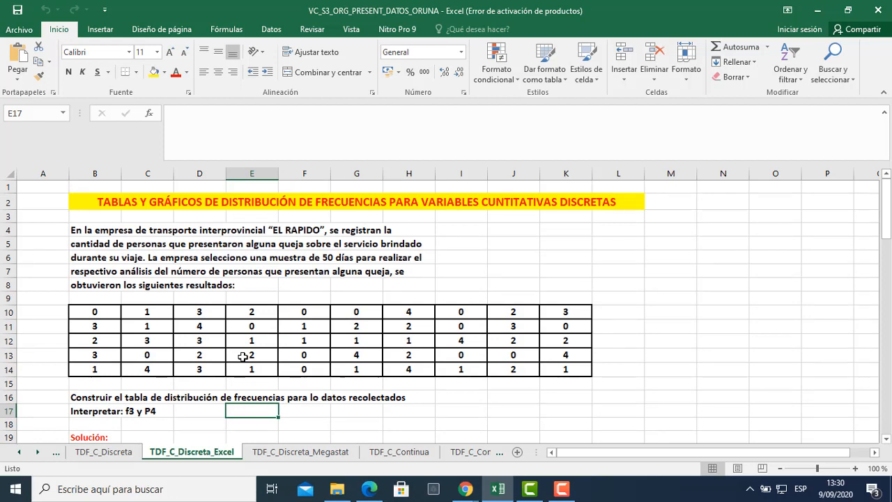
left_click(281, 258)
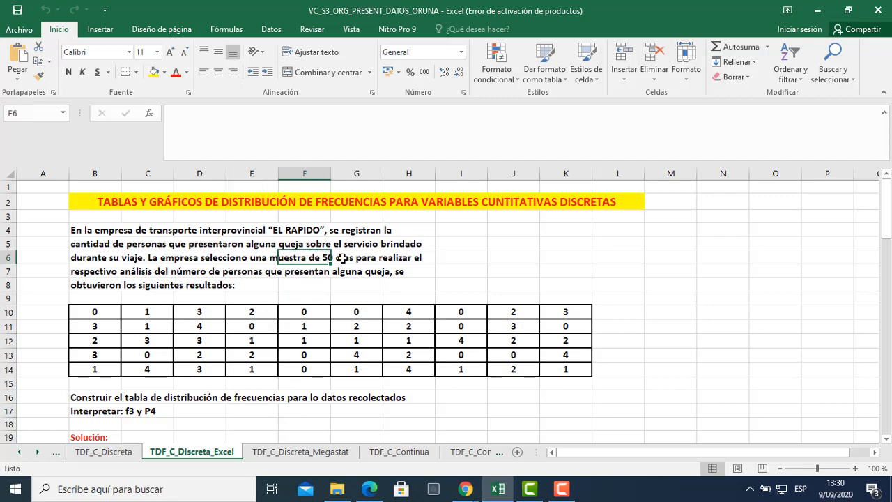
left_click(343, 258)
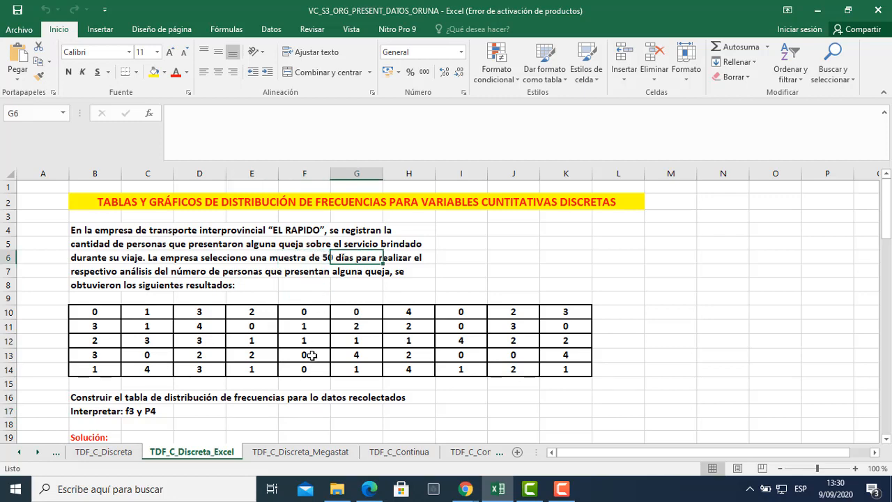
Reveal the UA answer in cell D21 by setting its font colour to automatic
scroll(312, 356, "down", 1)
left_click(195, 423)
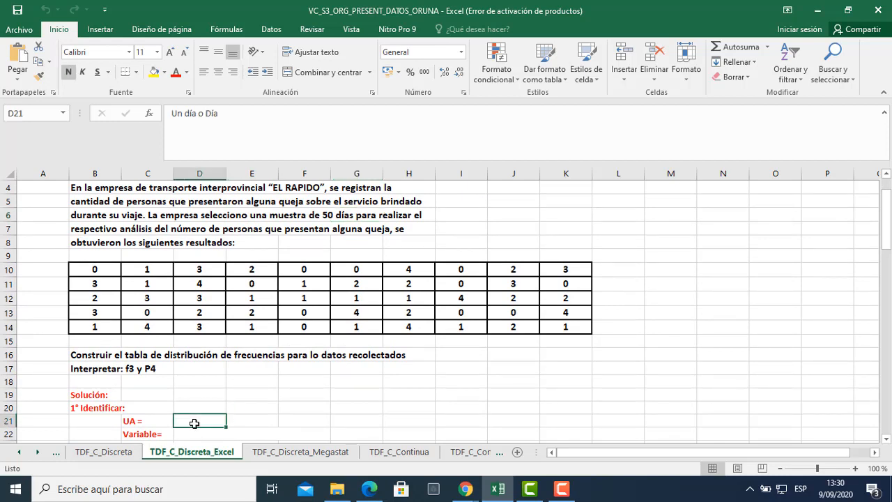
left_click(186, 72)
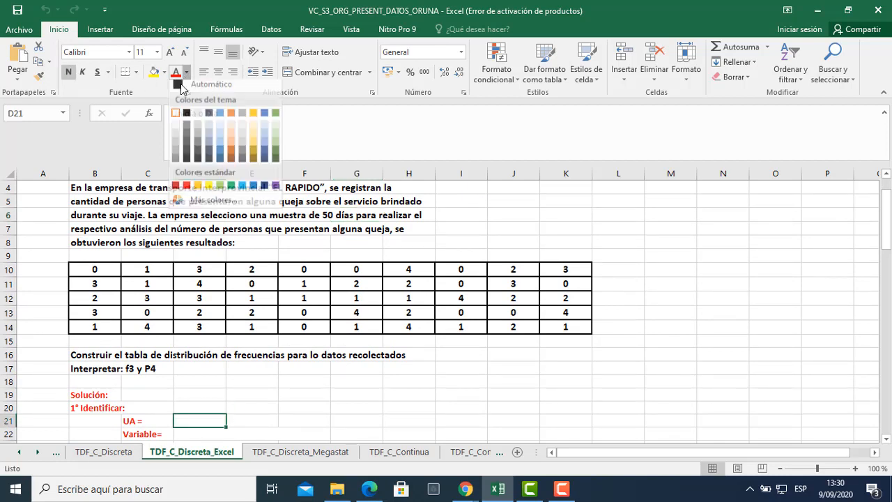
left_click(180, 85)
Review the complaint data in B10:K14 and reveal the Variable answer in D22 with the automatic font colour
left_click(187, 430)
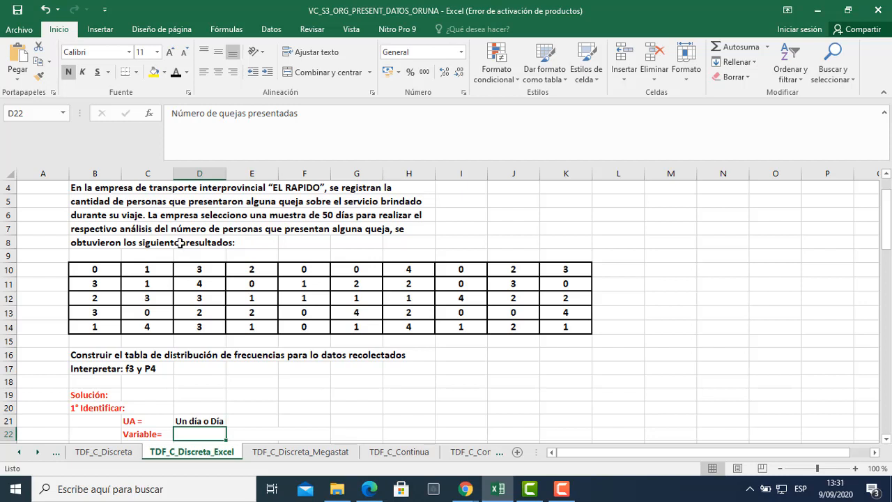
left_click_drag(85, 269, 577, 320)
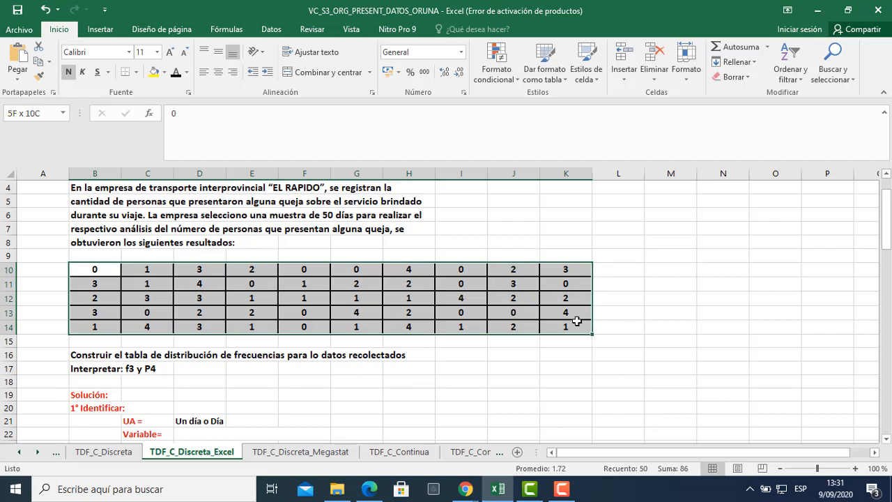
left_click_drag(577, 320, 577, 321)
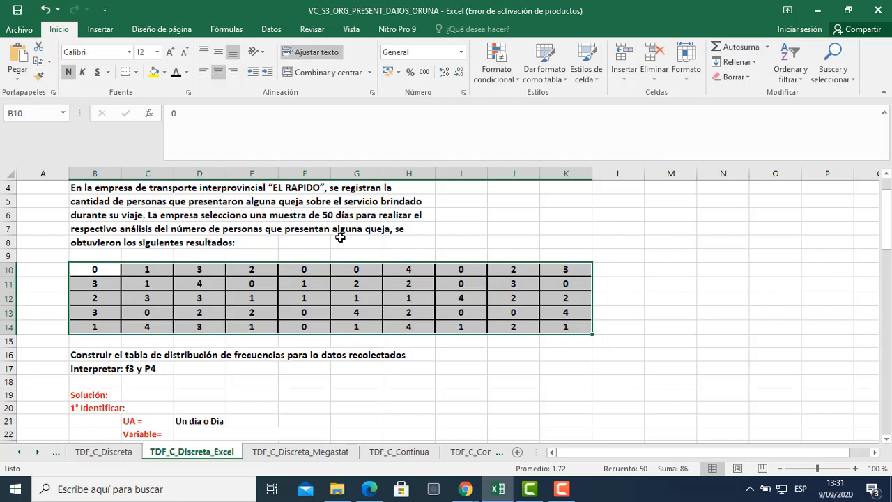
left_click(101, 265)
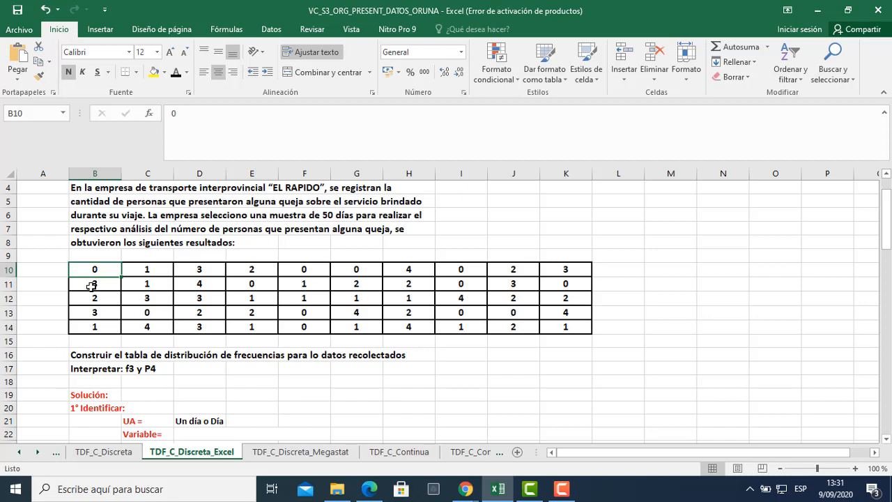
left_click(92, 286)
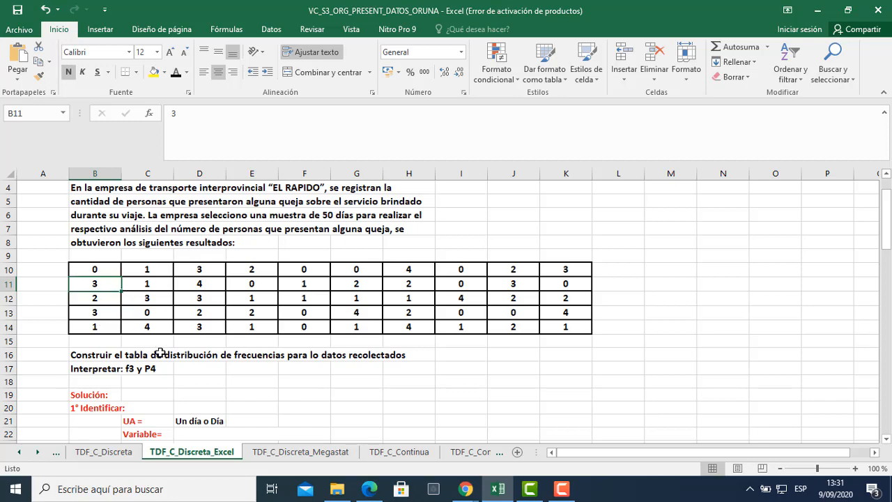
scroll(162, 356, "down", 2)
scroll(162, 356, "up", 3)
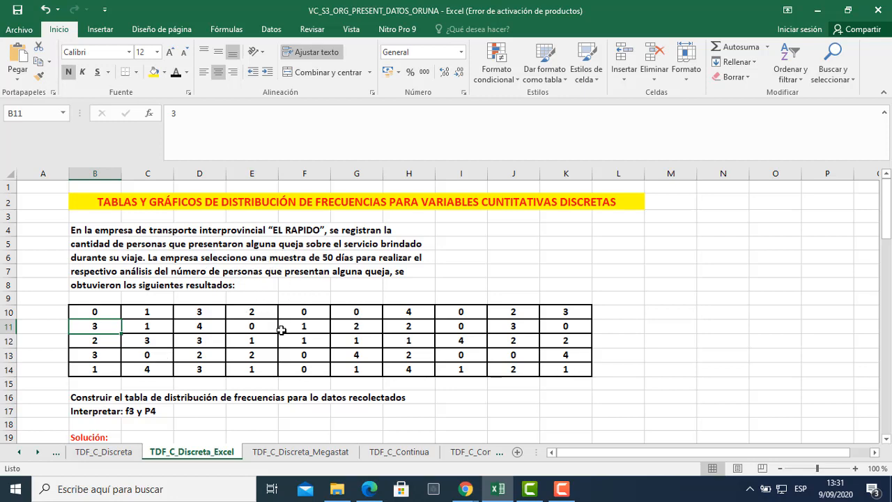
scroll(238, 353, "down", 1)
left_click(193, 435)
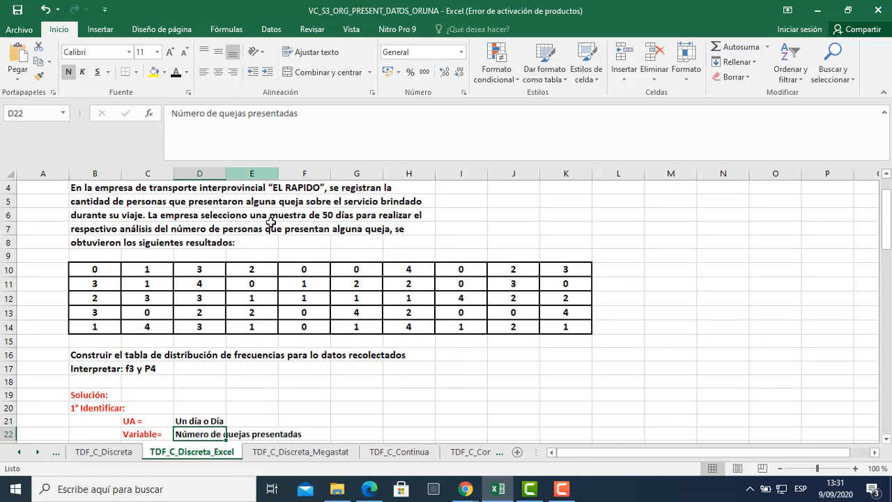
Reveal the Tipo answer in cell D23 by applying the automatic font colour
scroll(364, 370, "down", 1)
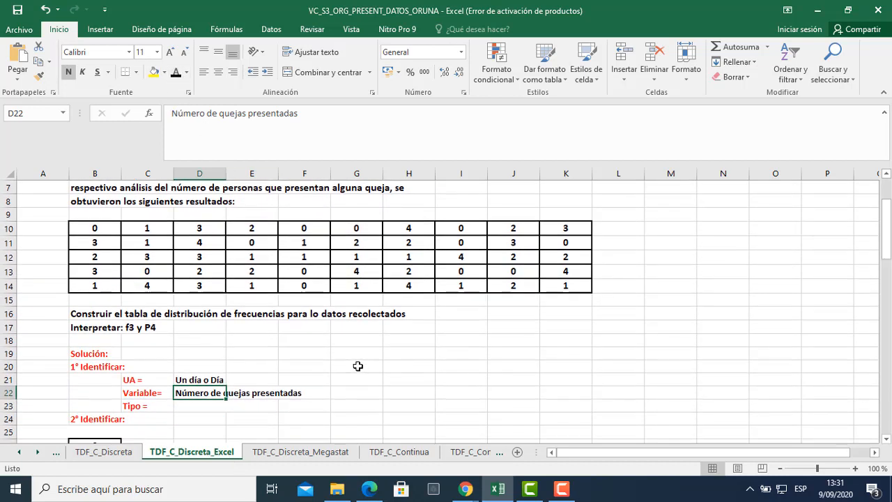
left_click(185, 407)
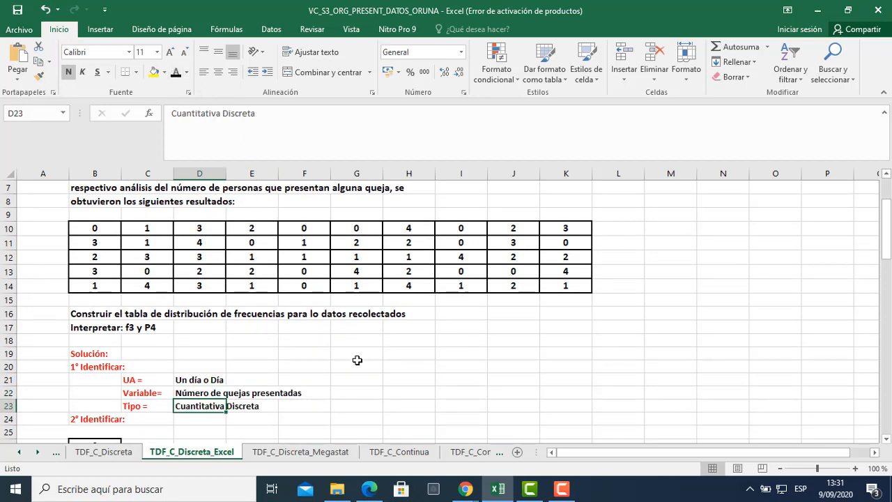
left_click(374, 402)
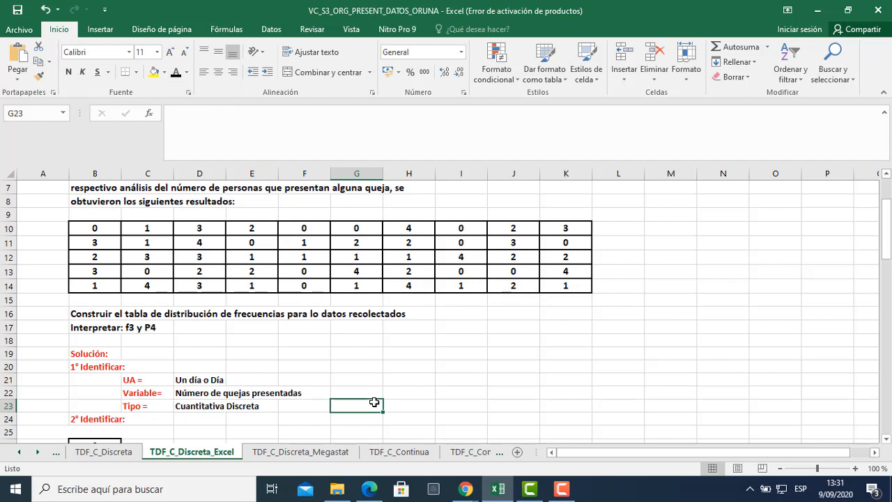
Compare the Variable answer in D22 with individual values in the data table B10:K14
left_click(191, 393)
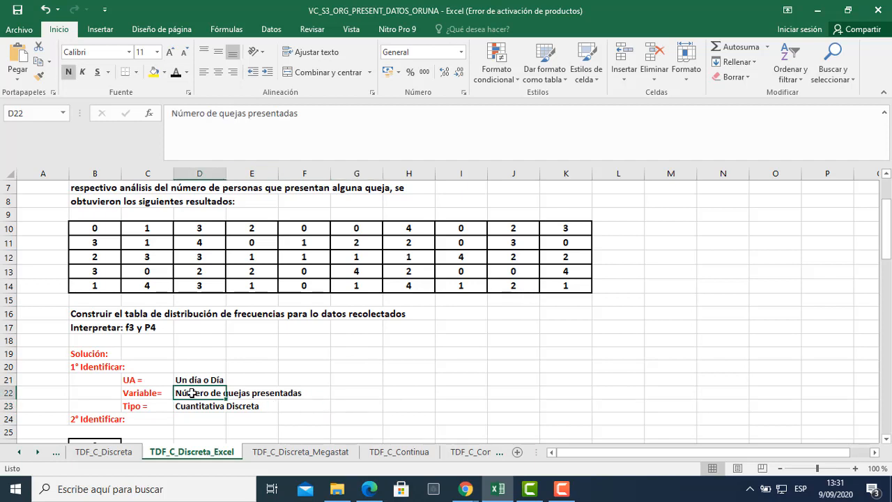
left_click(96, 232)
left_click_drag(96, 232, 564, 286)
left_click(263, 255)
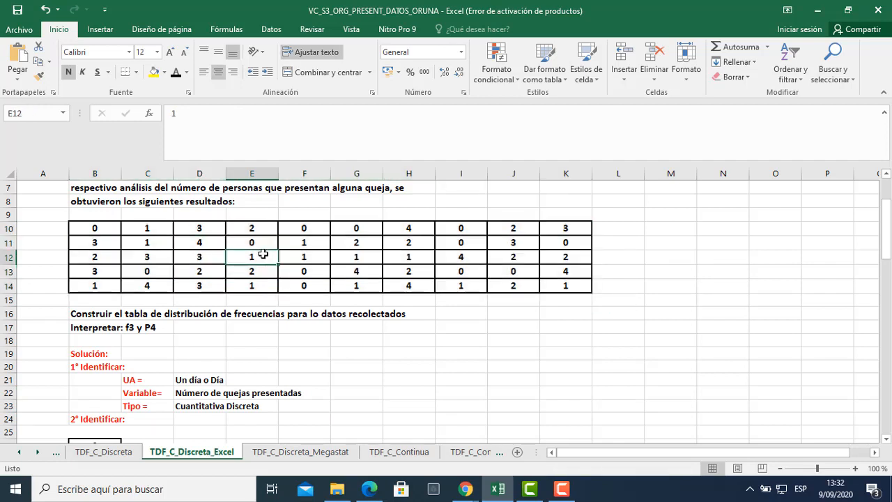
left_click(201, 260)
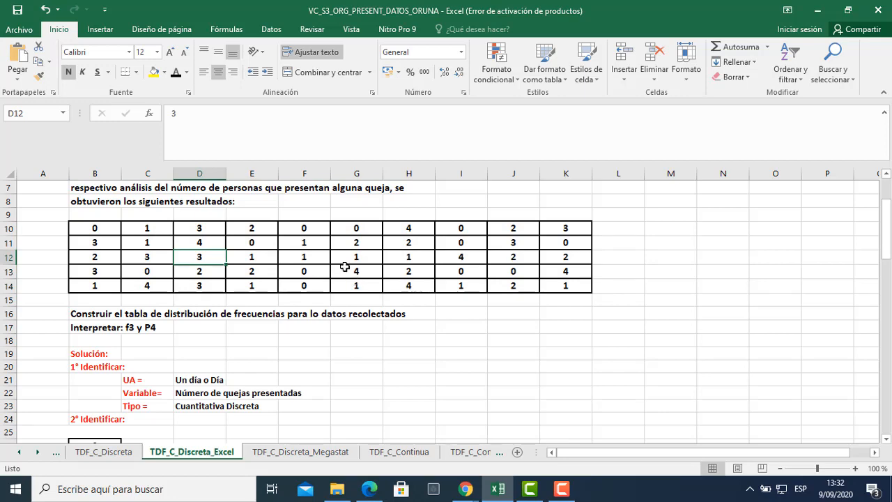
left_click(345, 267)
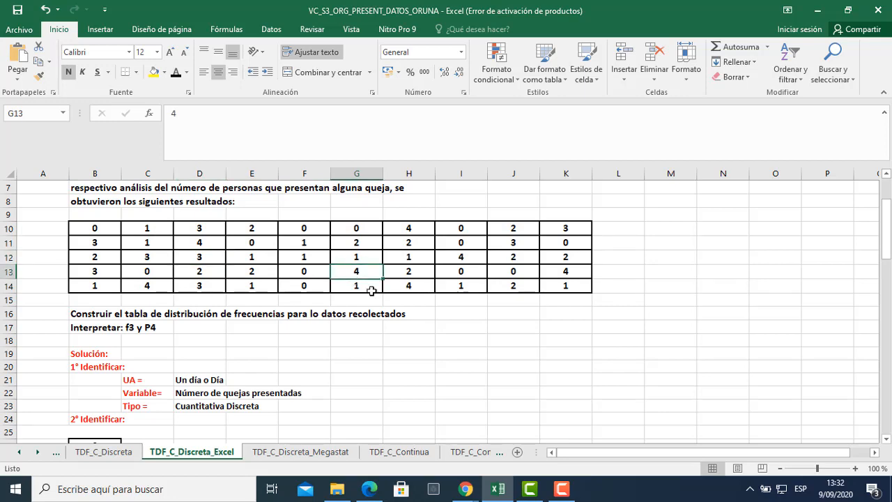
Reveal the "Cantidad de quejas" heading in B25 with the automatic font colour and align it left
scroll(372, 290, "down", 2)
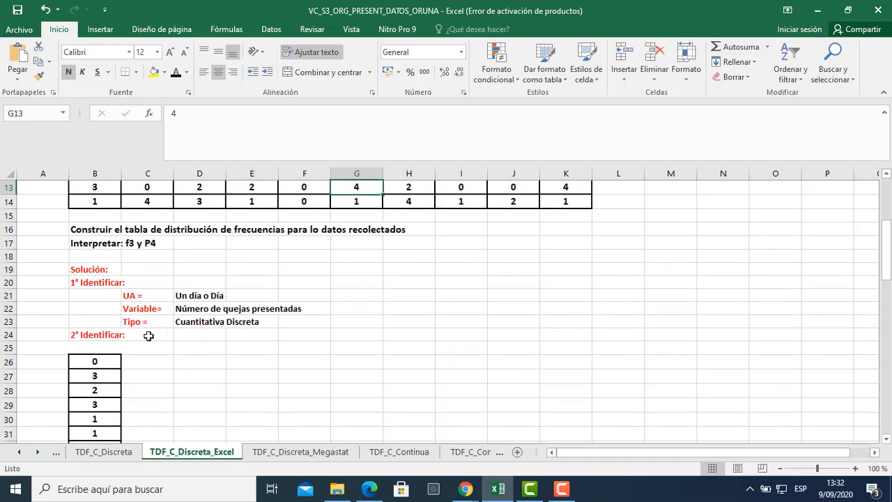
left_click(78, 347)
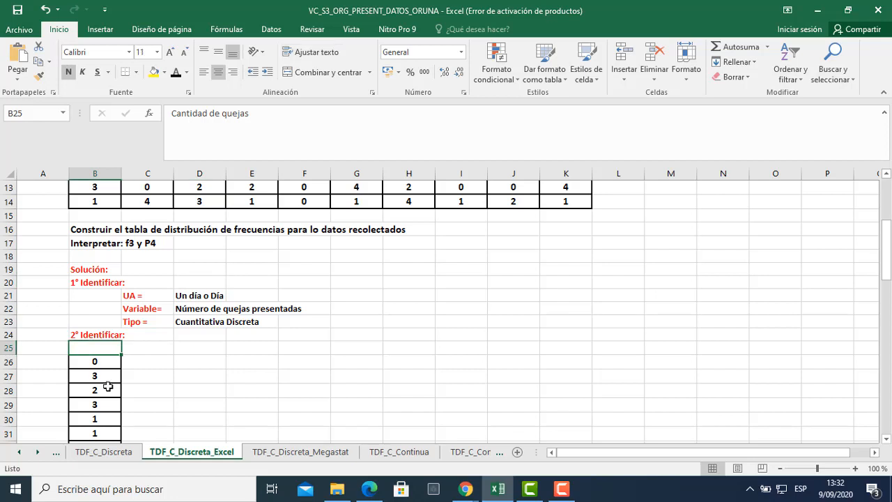
left_click(176, 72)
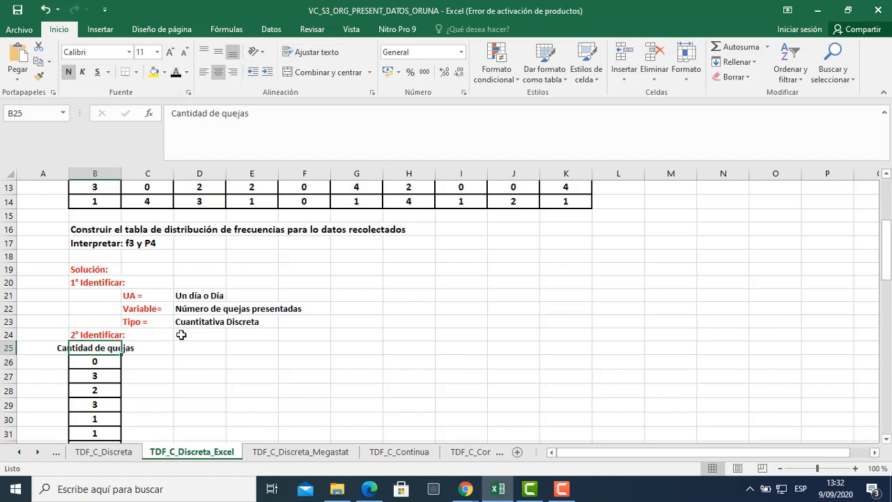
left_click(204, 72)
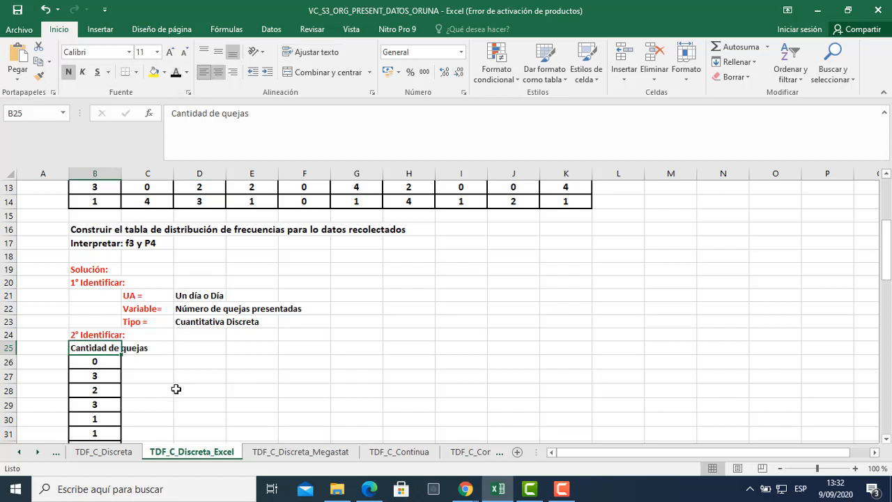
left_click(227, 374)
Compare the data table in B10:K14 with the single-column list of complaint values in B26:B75
scroll(227, 374, "up", 3)
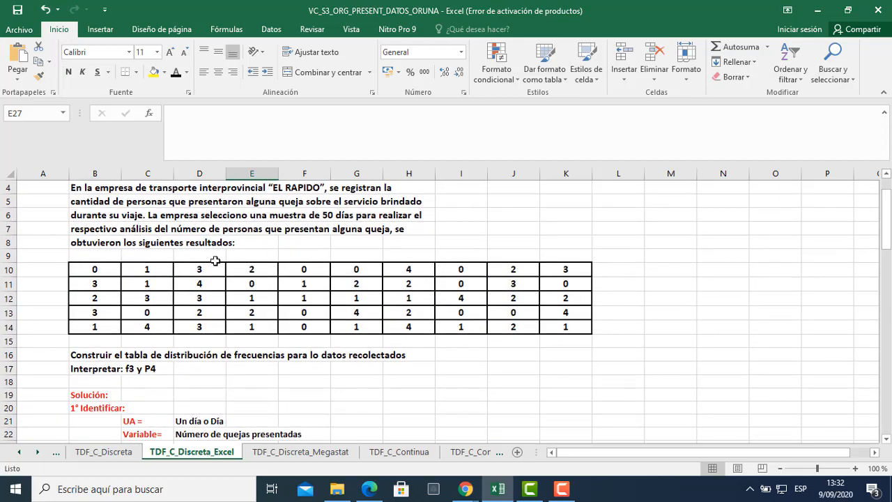
scroll(132, 367, "down", 4)
left_click_drag(94, 319, 100, 402)
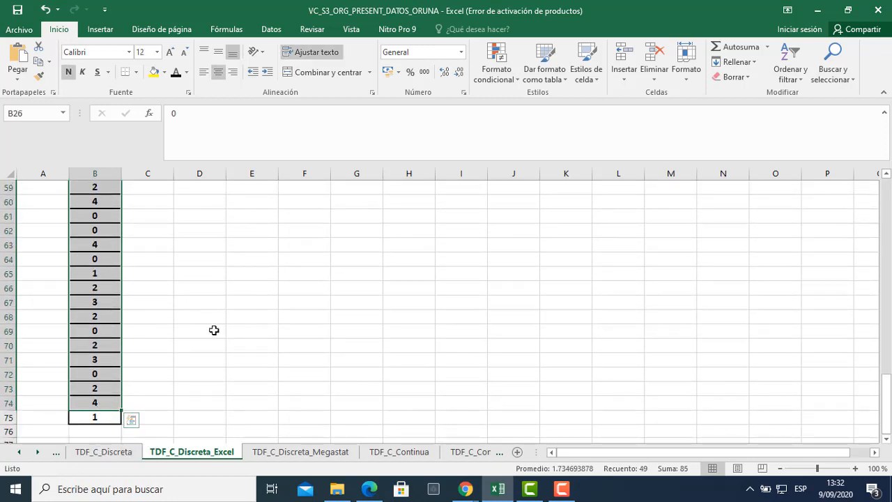
scroll(219, 335, "up", 10)
scroll(221, 336, "up", 4)
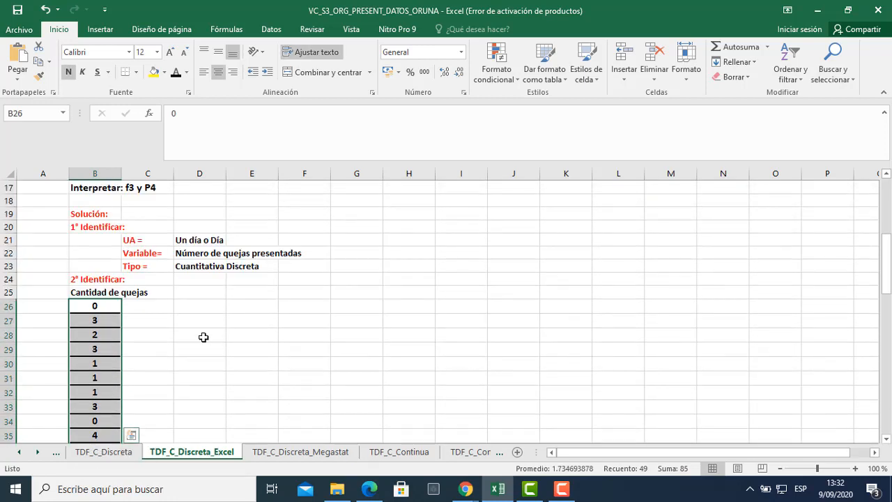
left_click(202, 329)
left_click(211, 302)
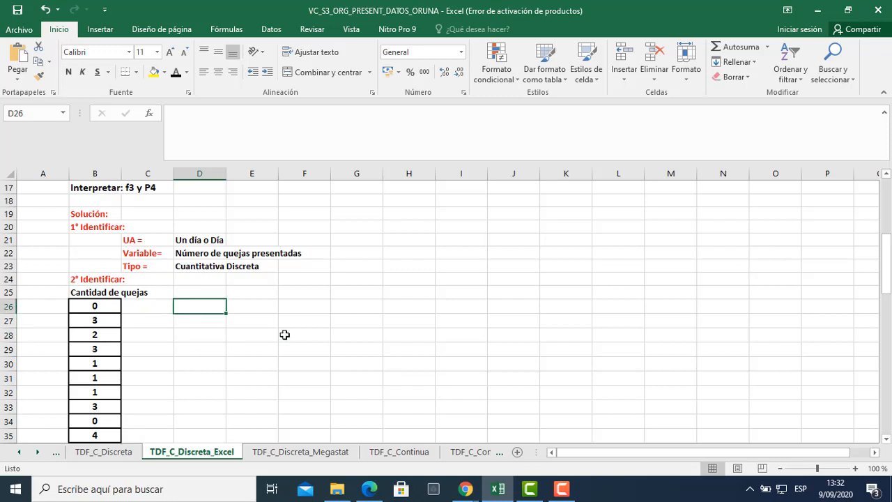
left_click(88, 350)
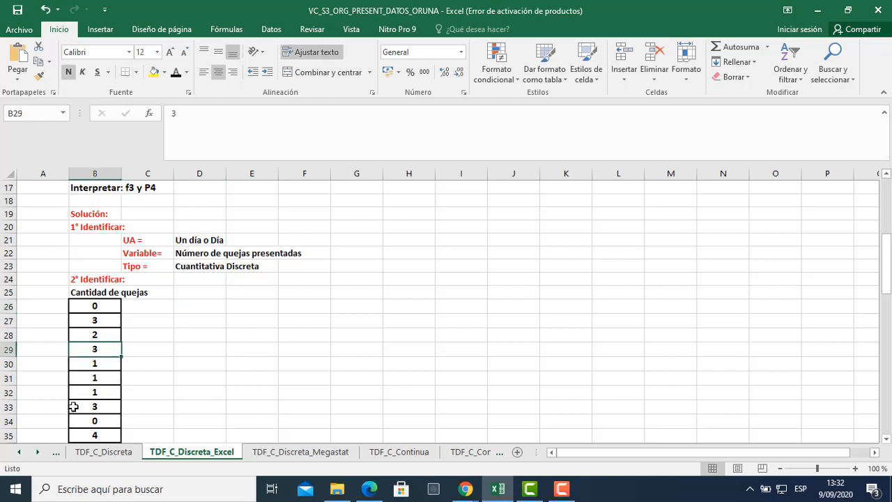
left_click(90, 361)
left_click(93, 349)
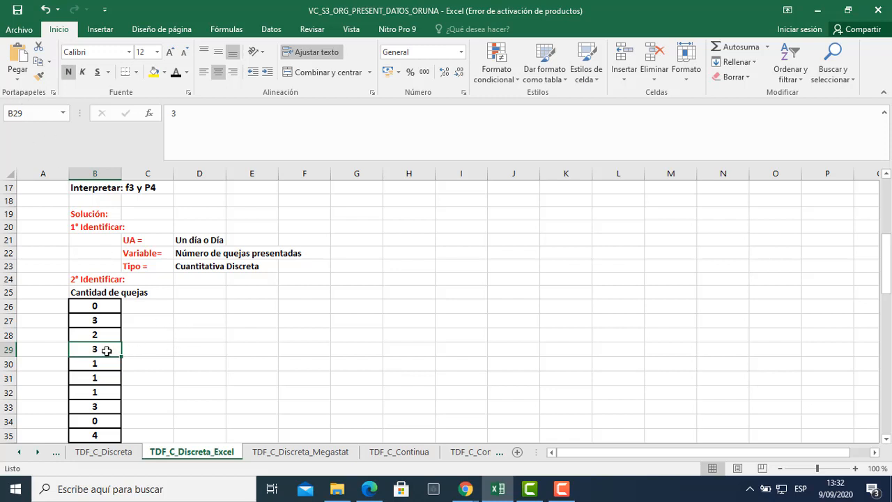
Start a new pivot table with TDF_C_Discreta_Excel!$B$25:$B$75 as its source range
left_click(101, 30)
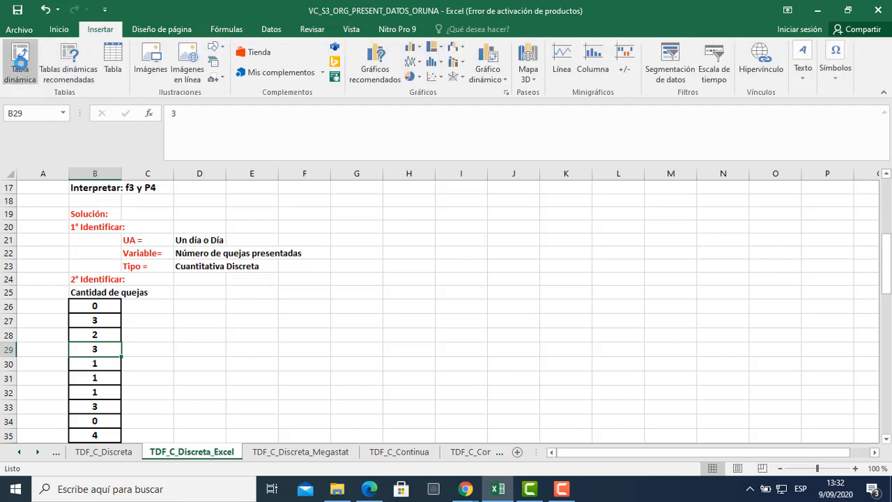
left_click(20, 61)
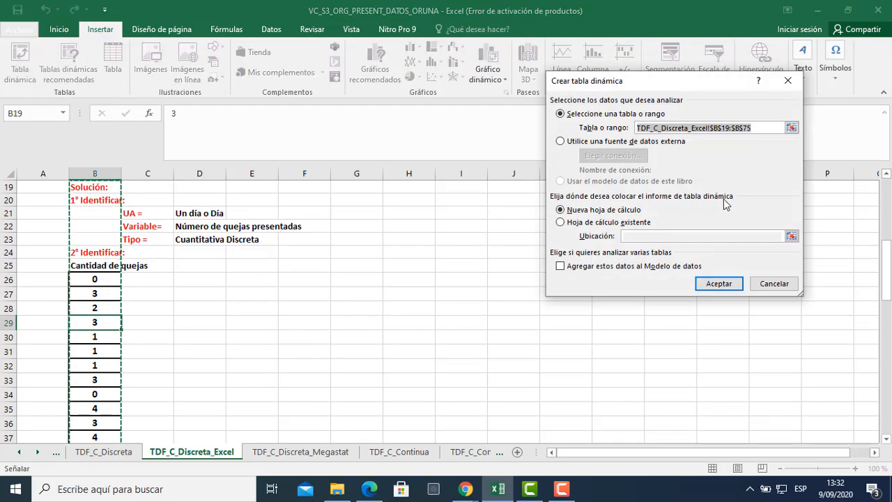
key("BackSpace")
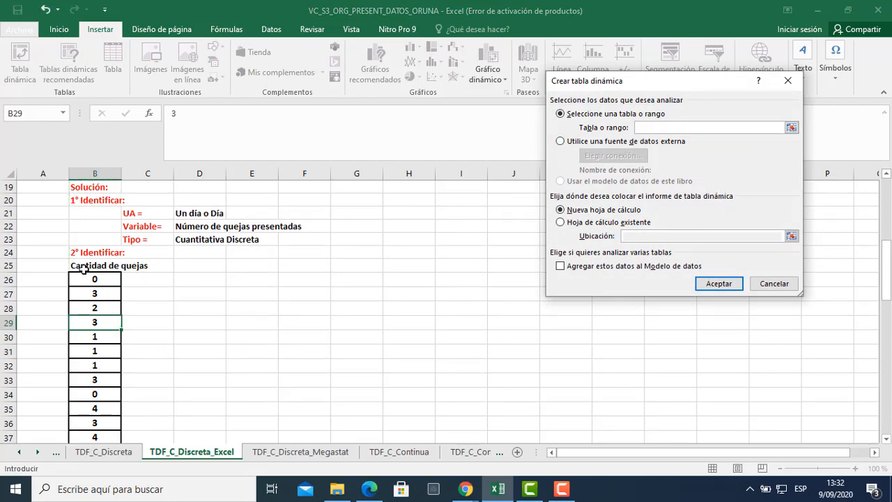
left_click_drag(83, 269, 93, 380)
left_click_drag(94, 439, 109, 421)
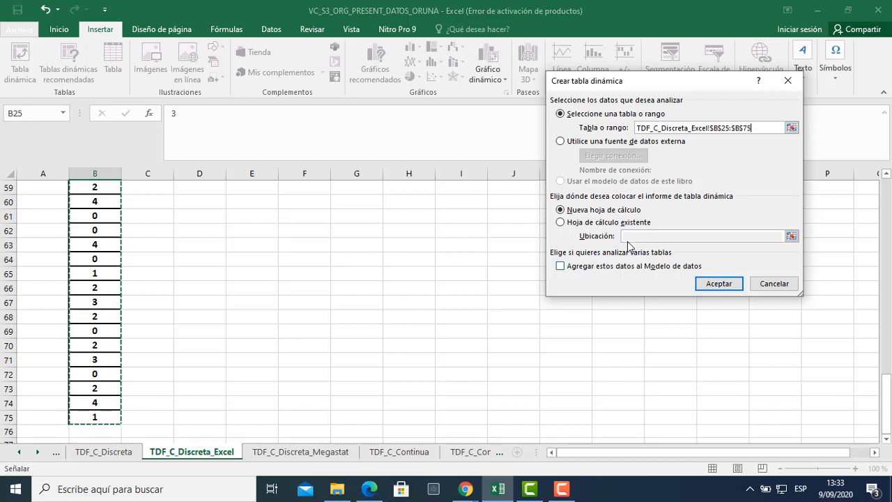
Create the pivot table on the existing worksheet with cell D27 as its location
left_click(559, 223)
scroll(230, 290, "up", 4)
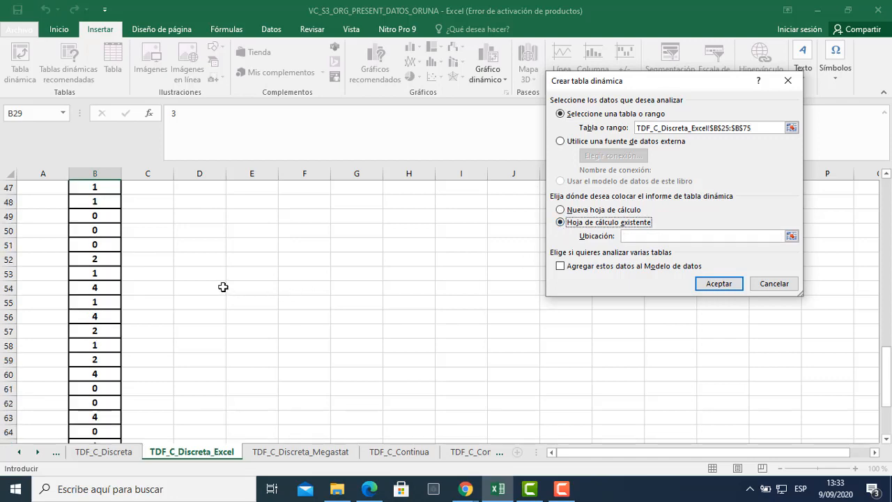
scroll(223, 287, "up", 12)
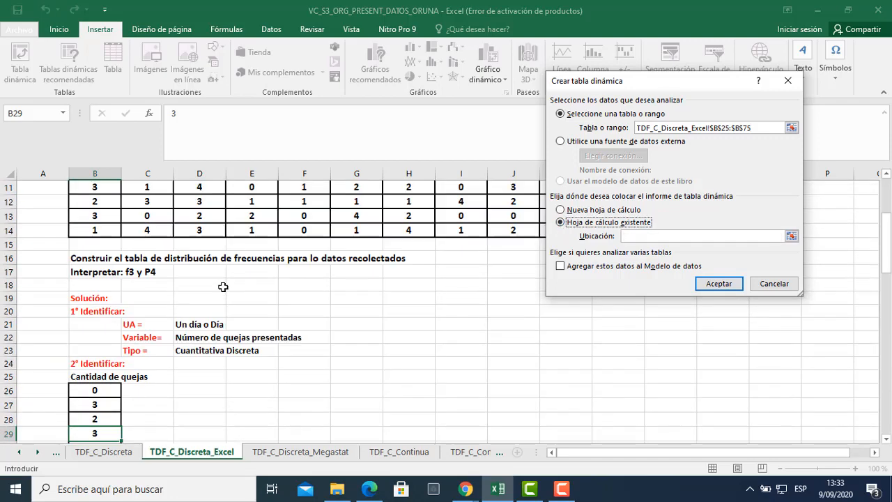
scroll(224, 288, "down", 4)
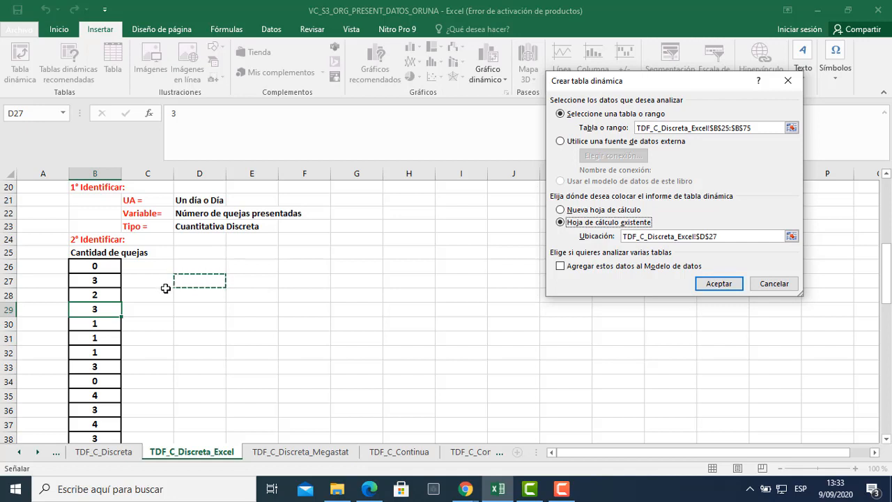
left_click(720, 283)
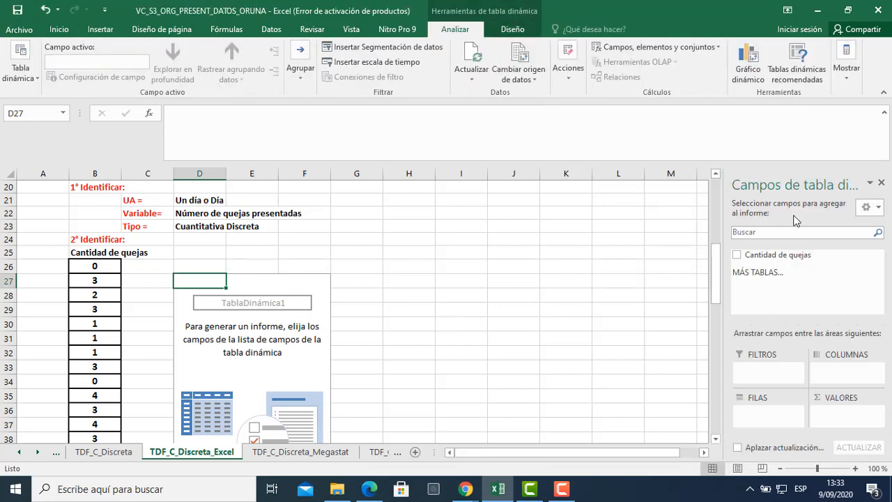
Add the field "Cantidad de quejas" to both the row and value areas of the pivot table
scroll(801, 229, "down", 1)
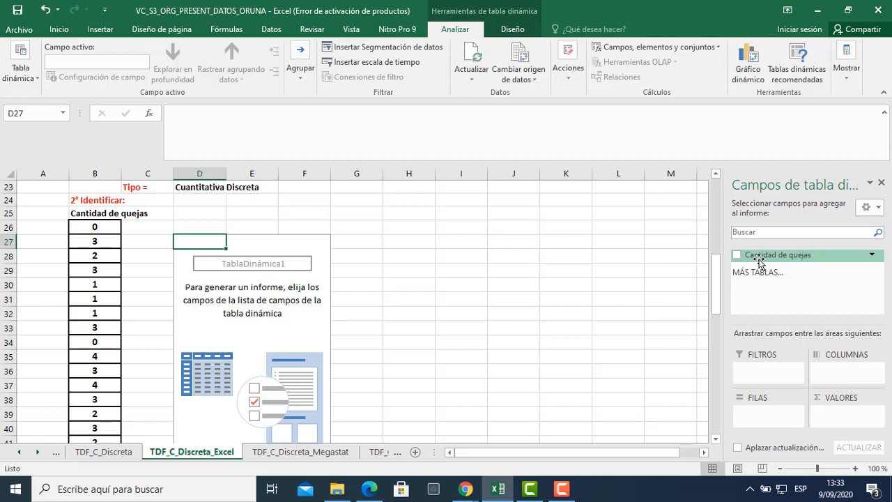
left_click_drag(759, 263, 770, 418)
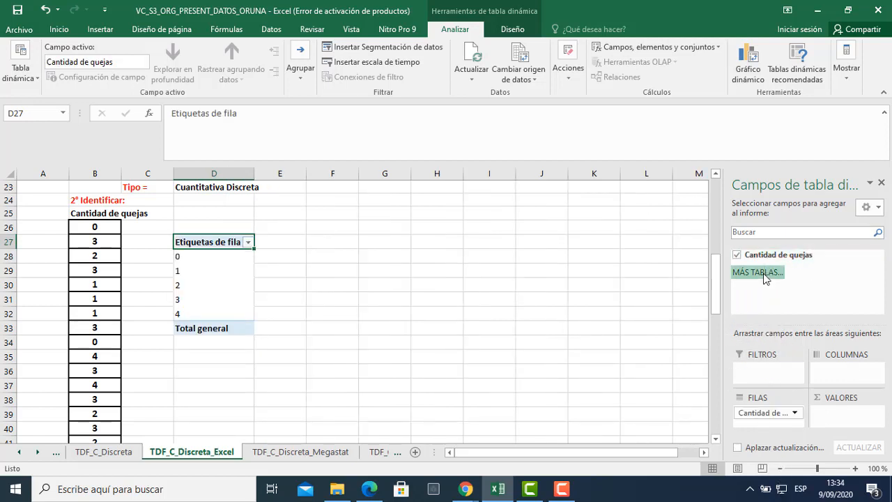
left_click_drag(757, 256, 853, 416)
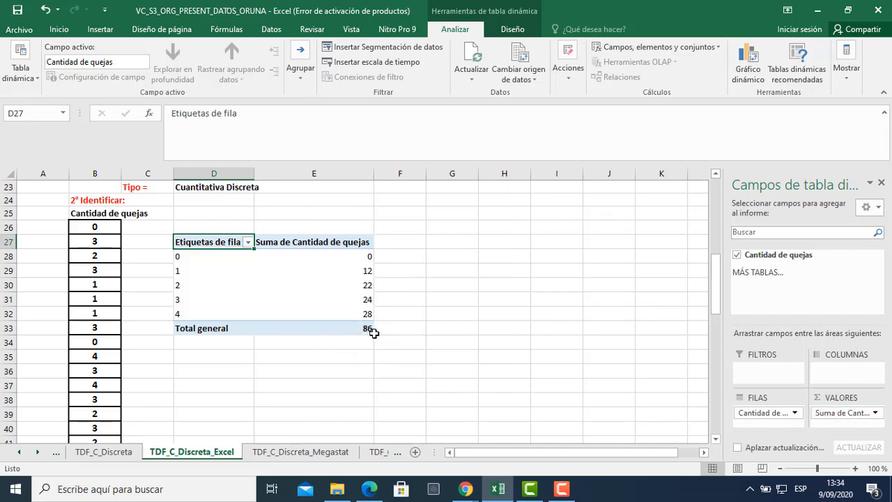
Change the pivot table's value field "Cantidad de quejas" to be summarised by Cuenta
scroll(93, 299, "down", 10)
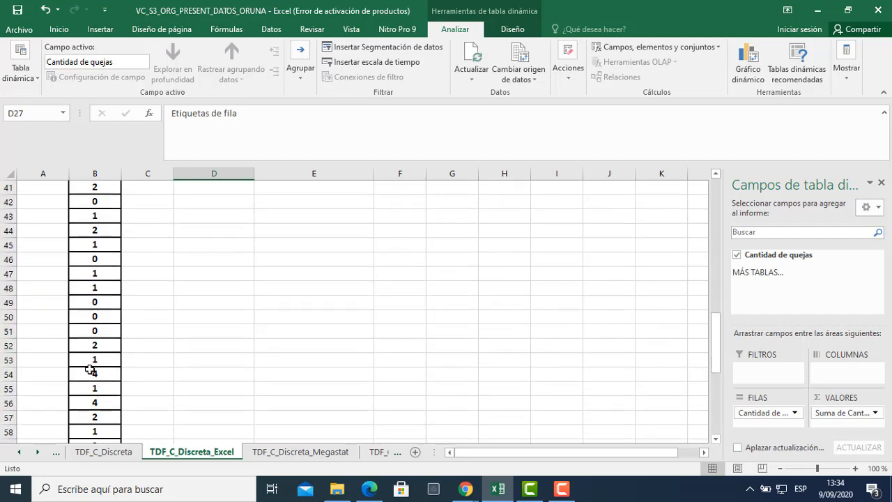
scroll(90, 371, "down", 3)
scroll(90, 371, "up", 13)
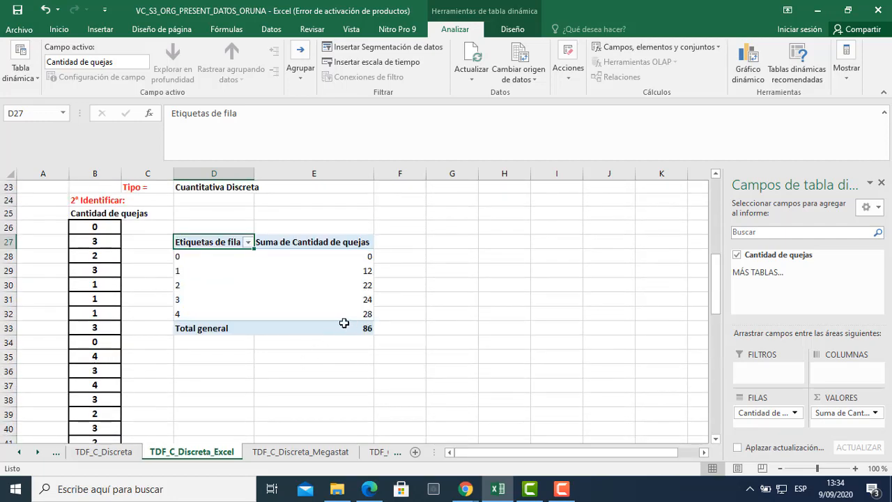
mouse_move(342, 322)
left_click(875, 413)
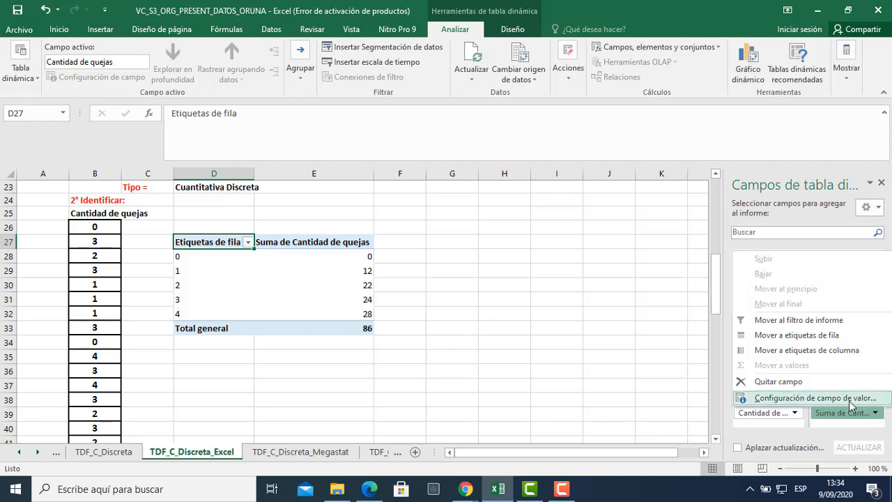
left_click(815, 398)
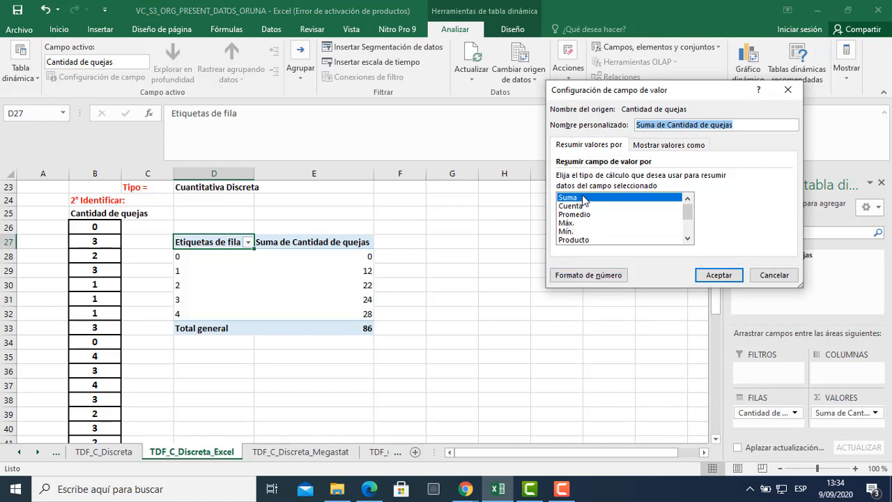
left_click(581, 206)
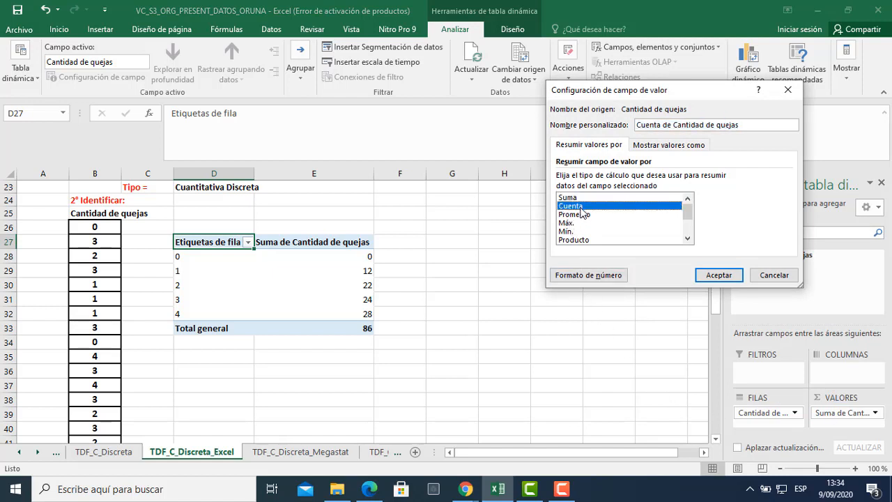
left_click(719, 276)
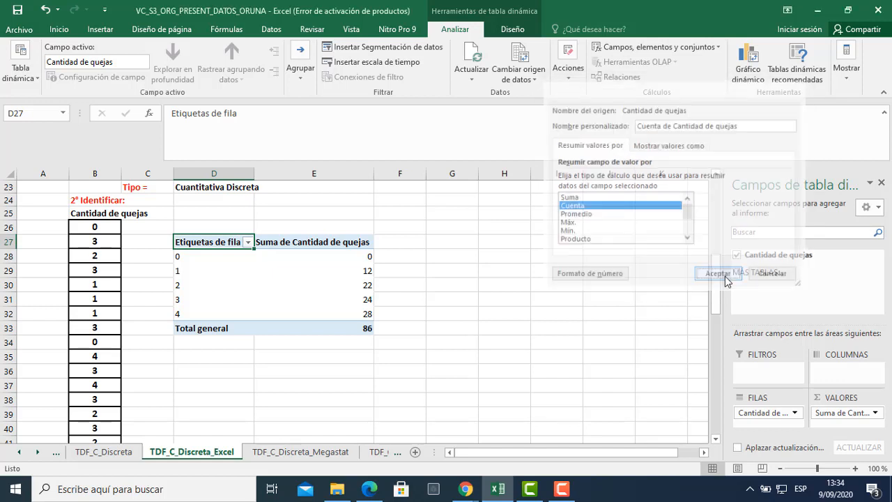
left_click(499, 338)
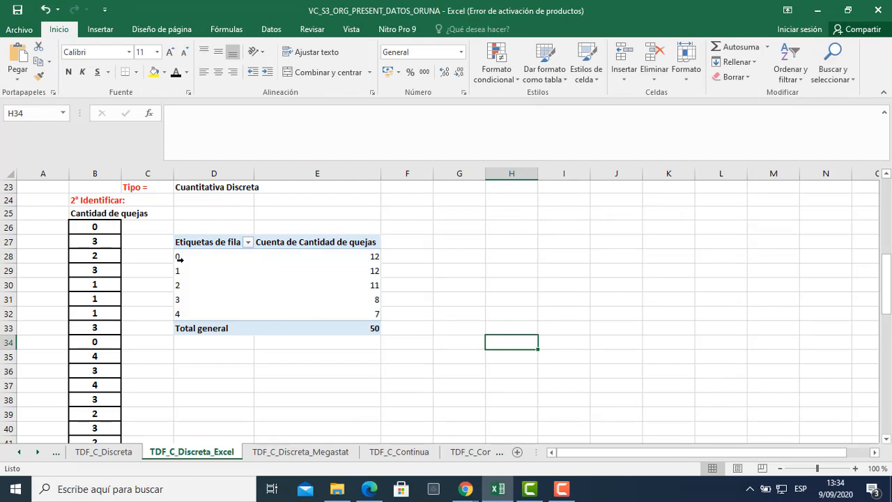
left_click(349, 257)
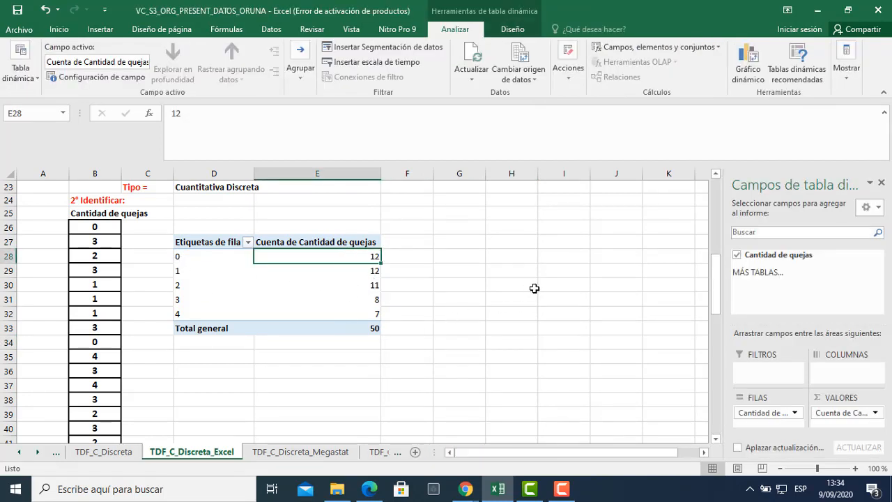
left_click(522, 270)
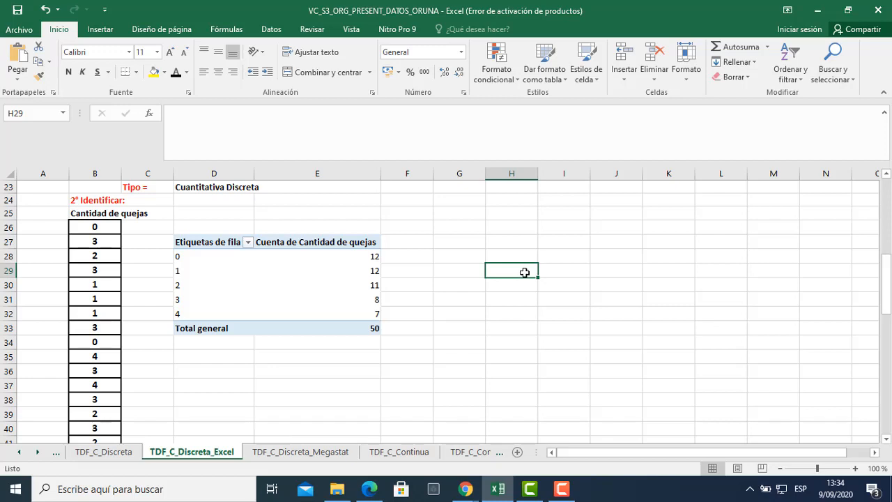
scroll(524, 272, "up", 2)
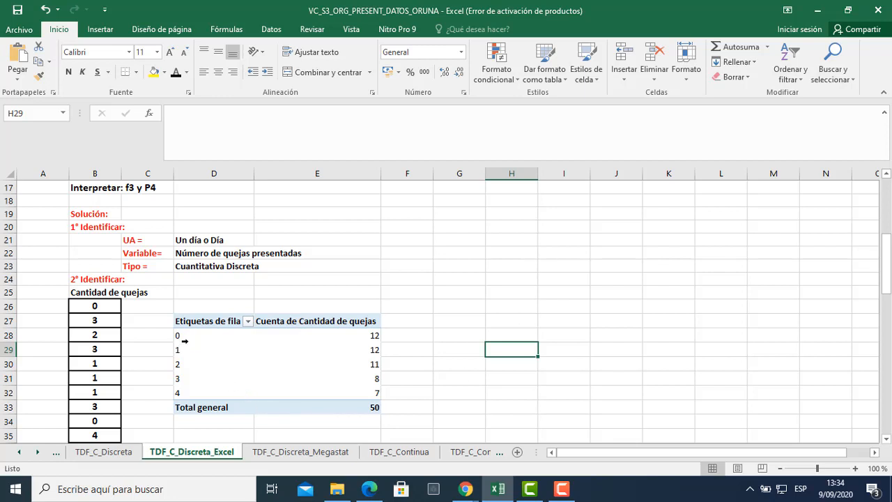
left_click_drag(178, 334, 183, 378)
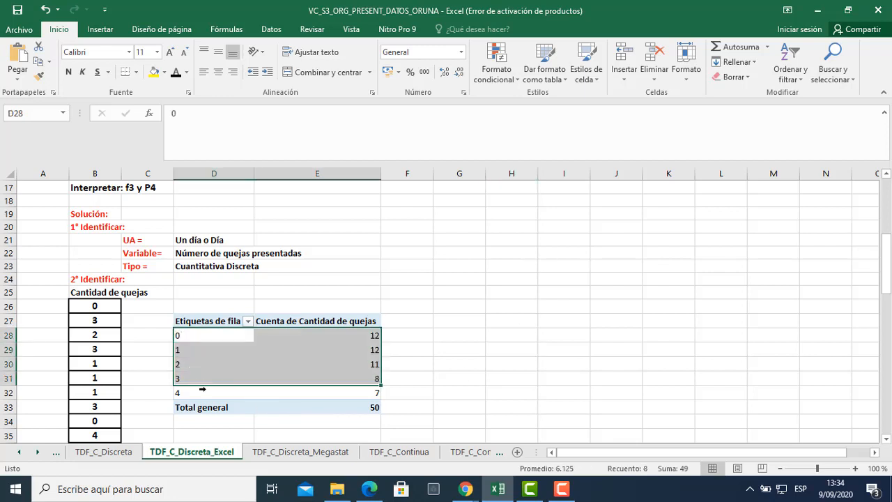
left_click(209, 407)
left_click_drag(180, 335, 189, 396)
left_click(200, 408)
Copy the pivot table's values and counts in D28:E33, including the Total general row
left_click(202, 335)
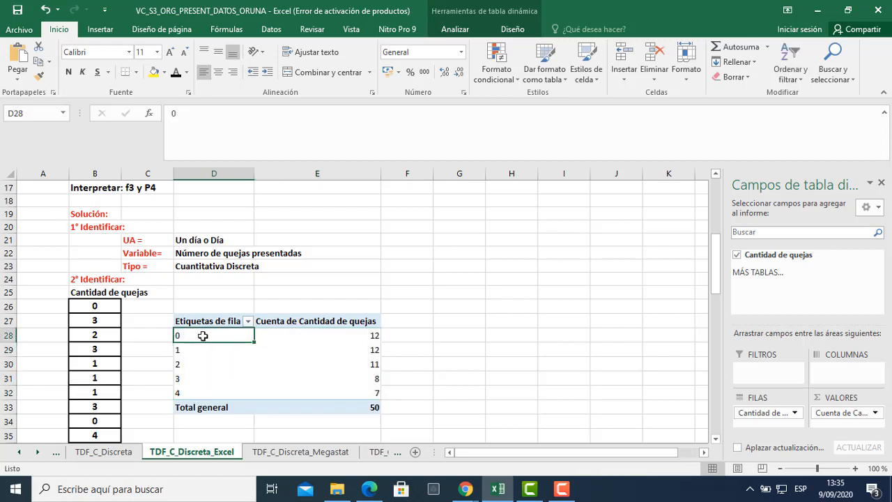
key("shift+Right")
key("shift+Down")
key("shift+Down")
key("shift+Down")
key("shift+Down")
key("shift+Down")
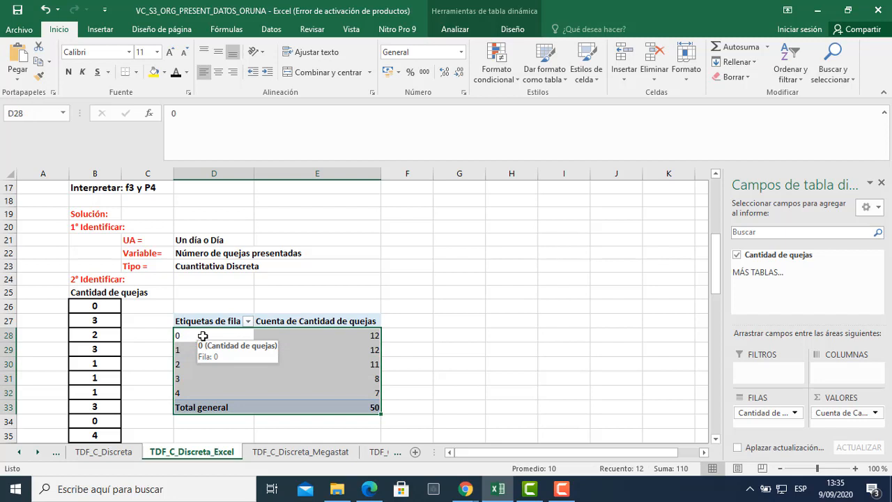
key("ctrl+c")
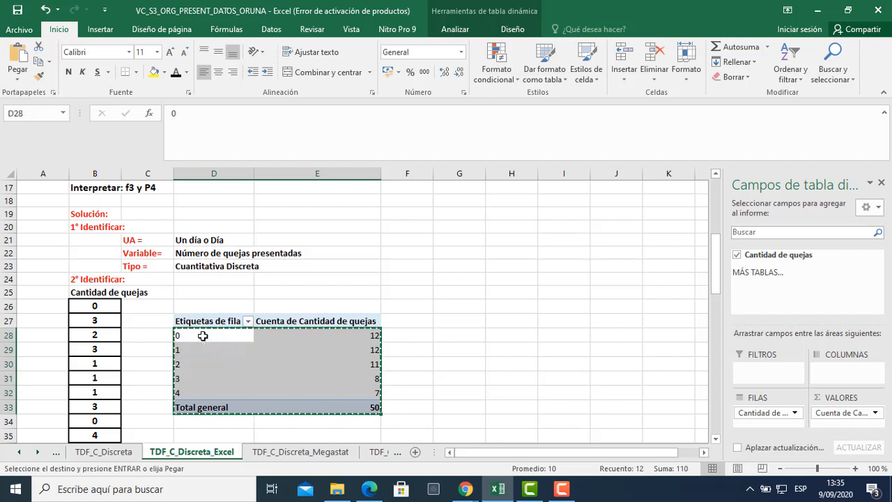
Paste the copied pivot values and counts as a separate table starting at cell H27
left_click(505, 324)
scroll(520, 336, "up", 2)
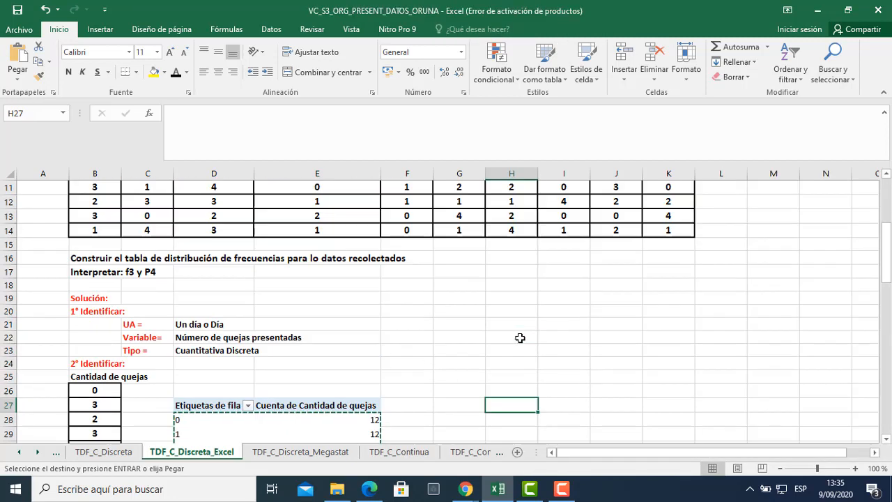
scroll(522, 340, "down", 1)
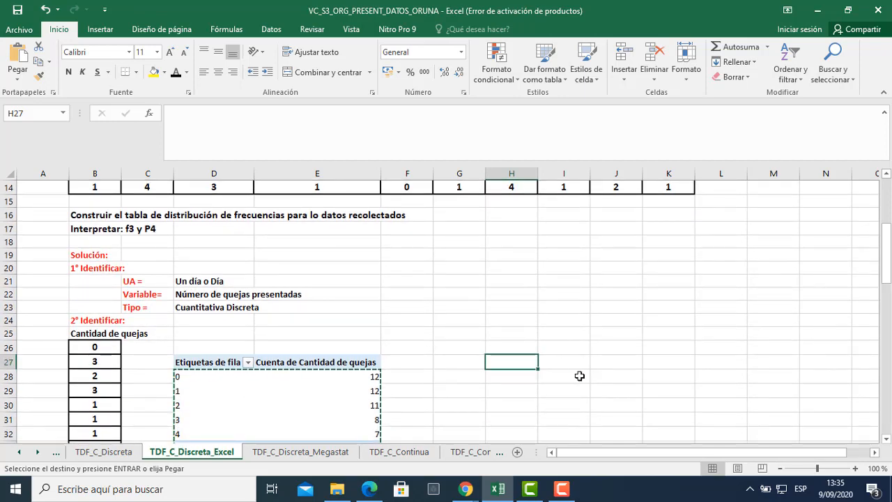
key("ctrl+v")
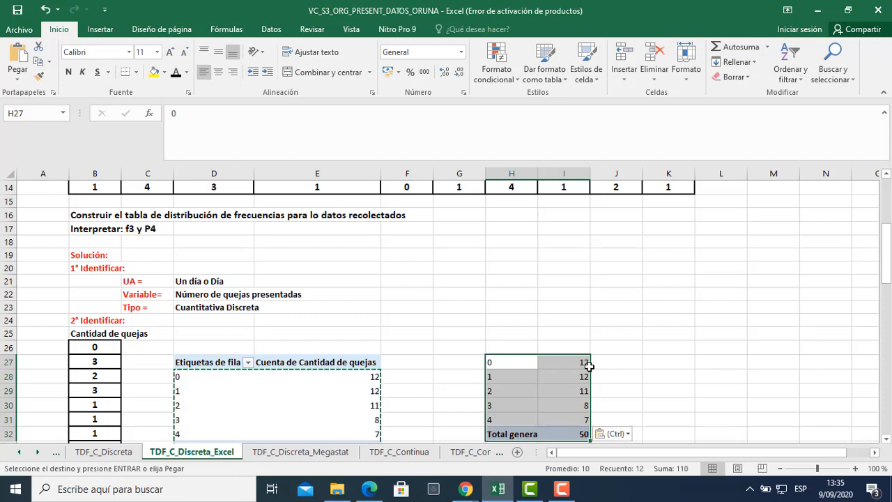
left_click(632, 339)
key("Escape")
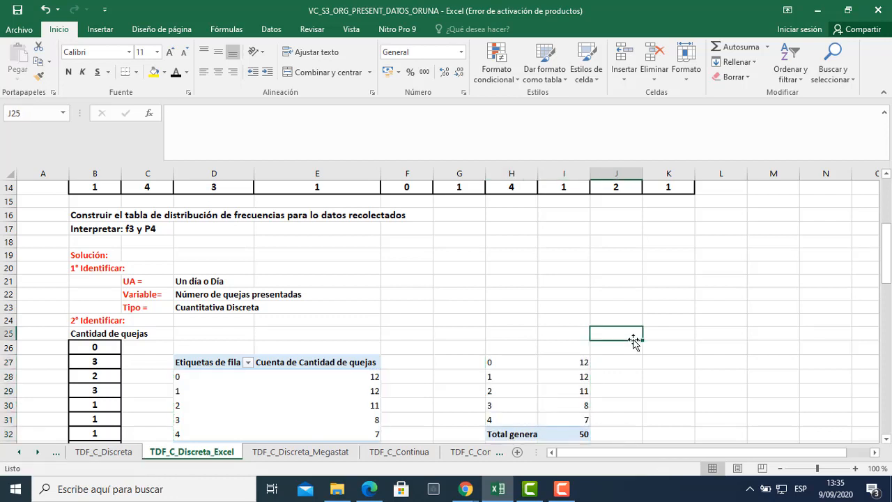
Enter the column headers "Cantidad" in H26 and "Días: fi" in I26 above the pasted table
left_click(501, 346)
scroll(622, 345, "down", 2)
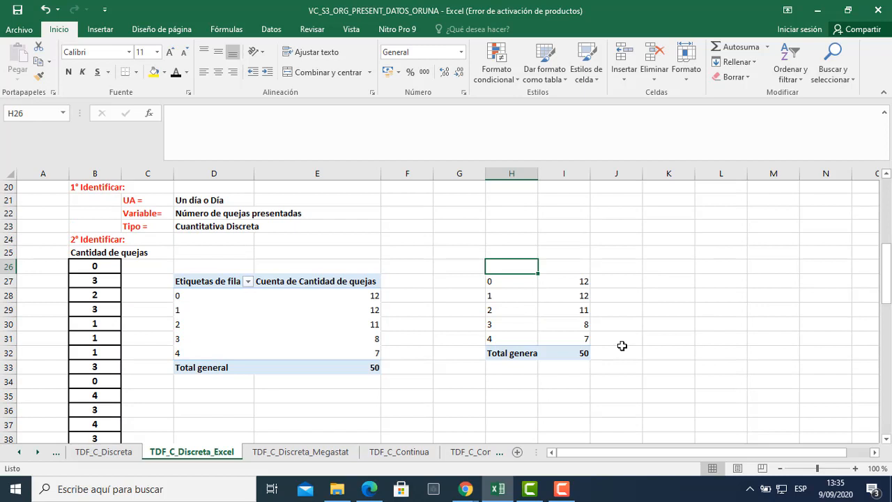
type("Cantidad")
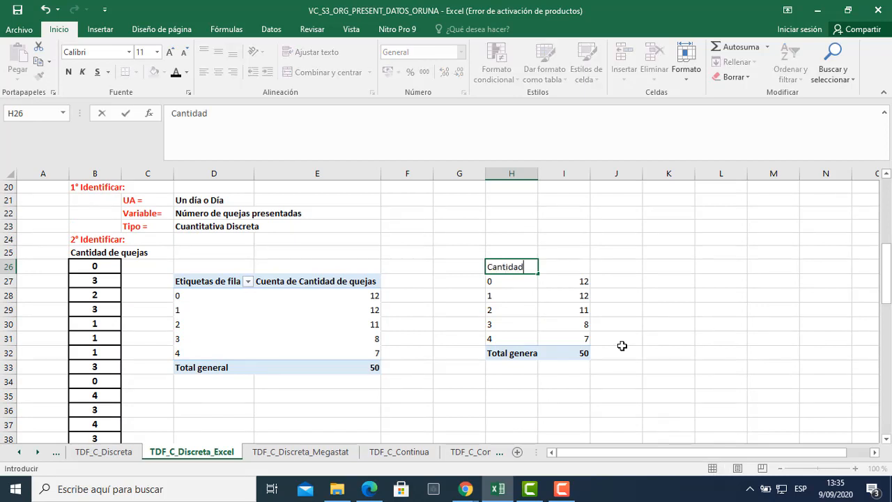
key("Tab")
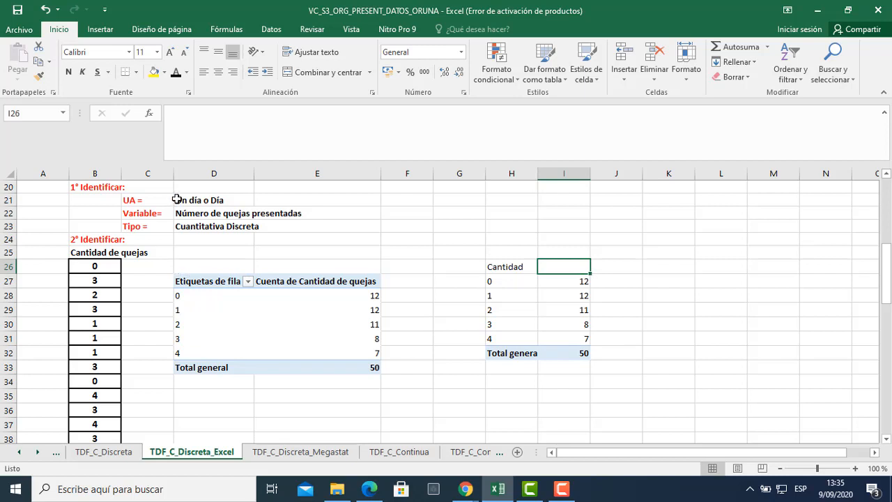
type("D")
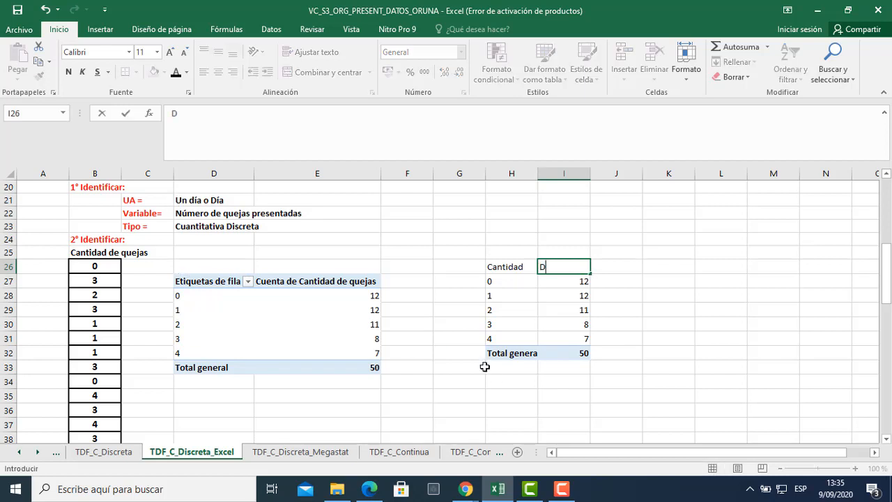
type("´´ias")
key("BackSpace")
key("BackSpace")
type("as")
key("BackSpace")
key("BackSpace")
type(": f")
key("Return")
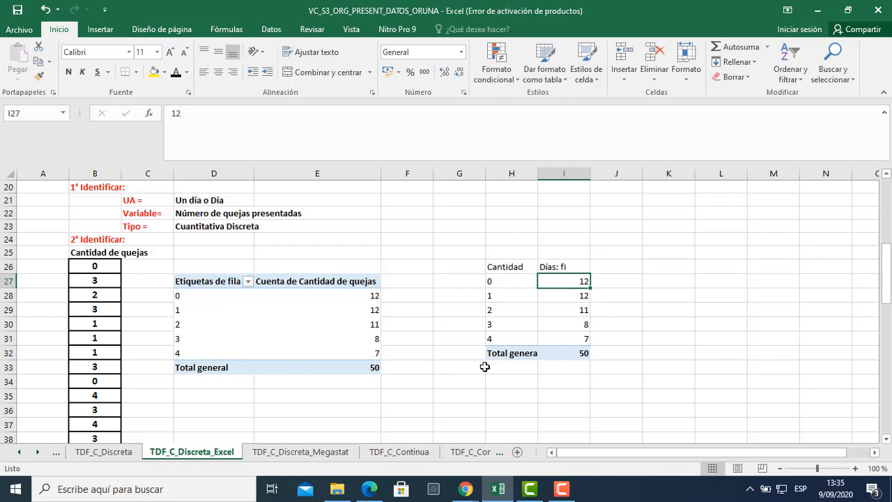
left_click(582, 296)
left_click(580, 309)
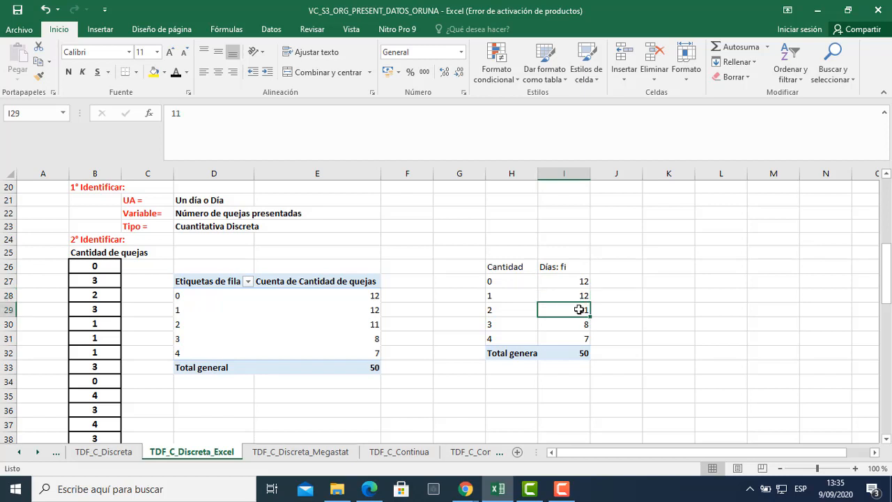
left_click(580, 324)
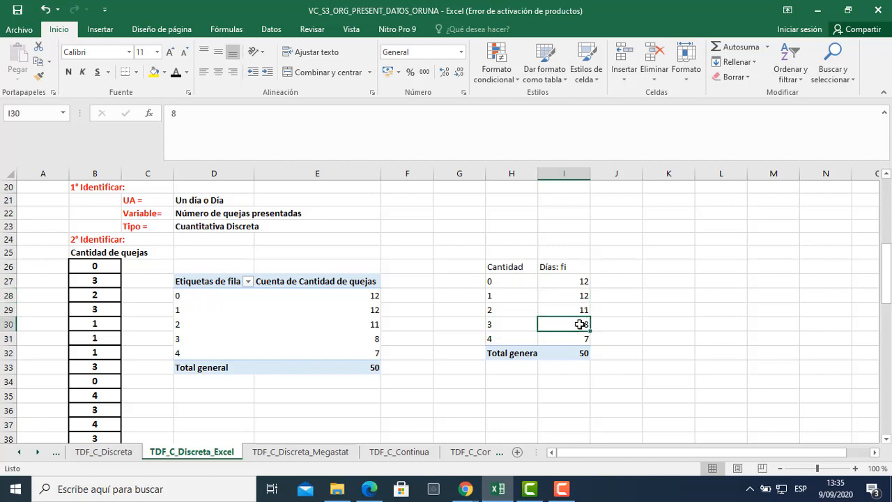
left_click(578, 339)
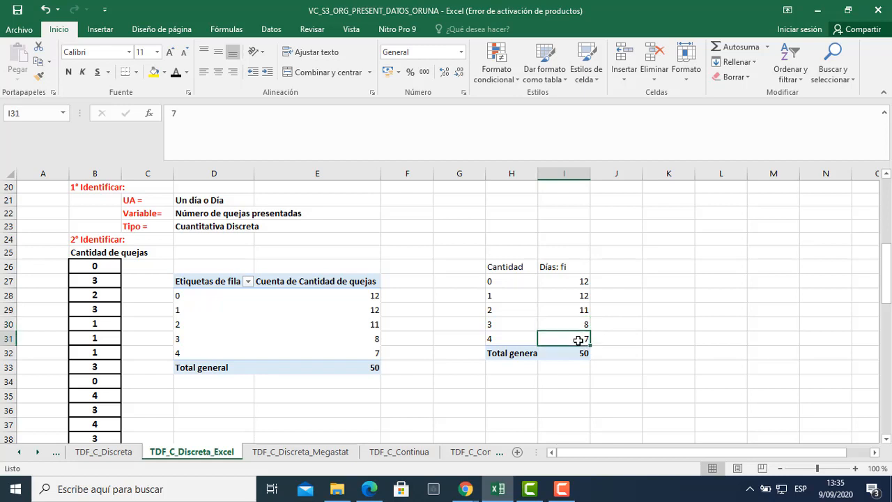
Shorten the total row's label in H32 to "Total"
left_click(518, 354)
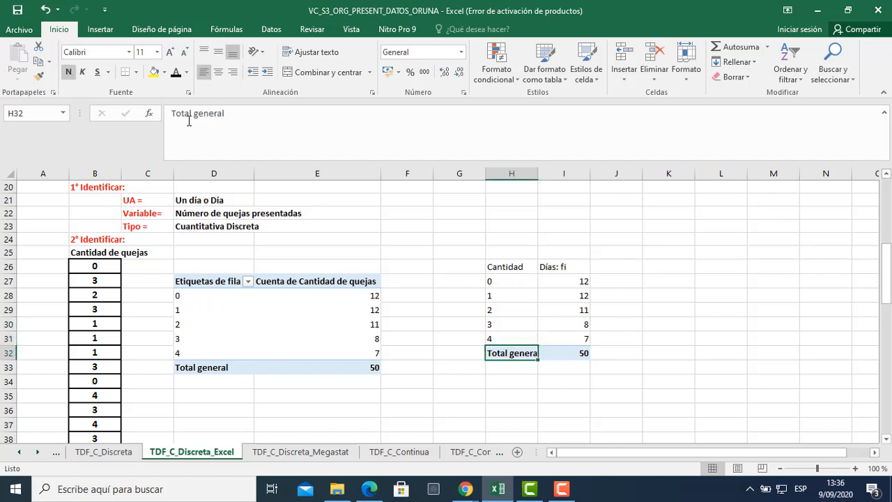
left_click_drag(194, 113, 225, 115)
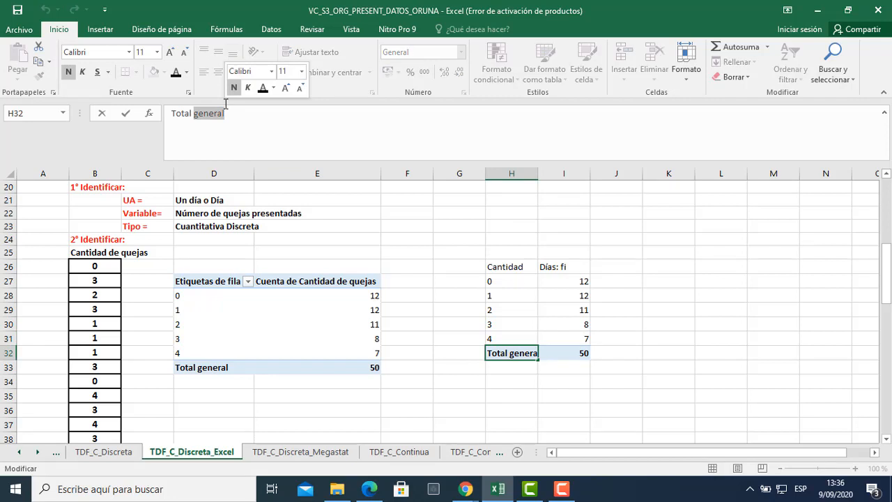
key("BackSpace")
key("Return")
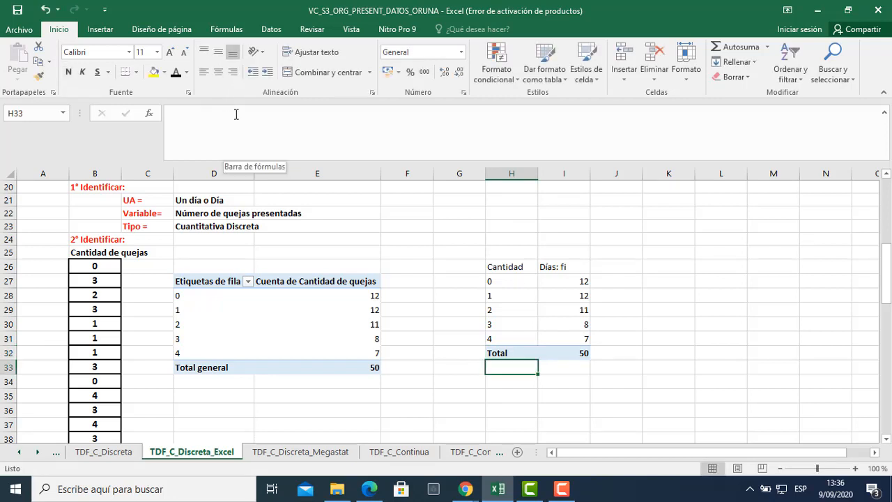
left_click(560, 305)
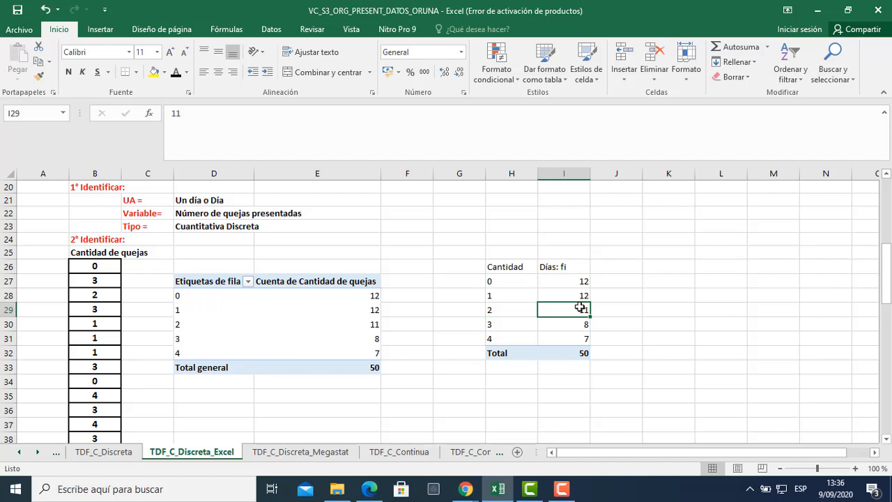
left_click(498, 309)
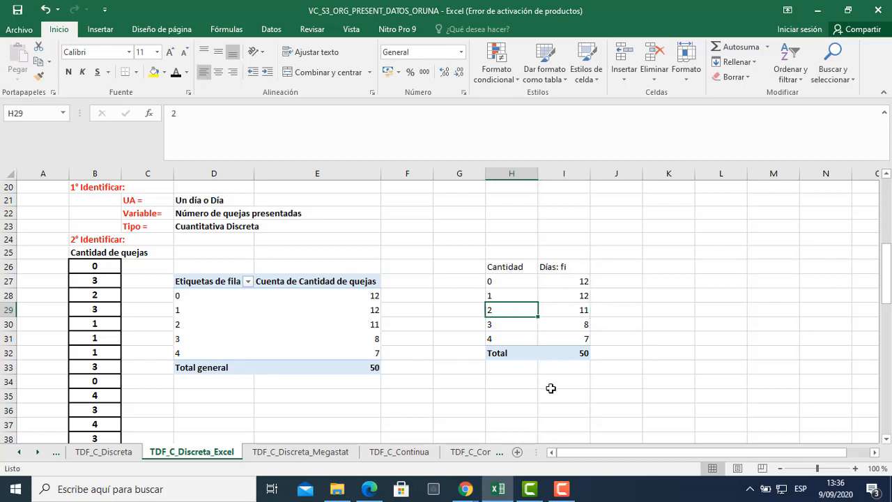
left_click(583, 324)
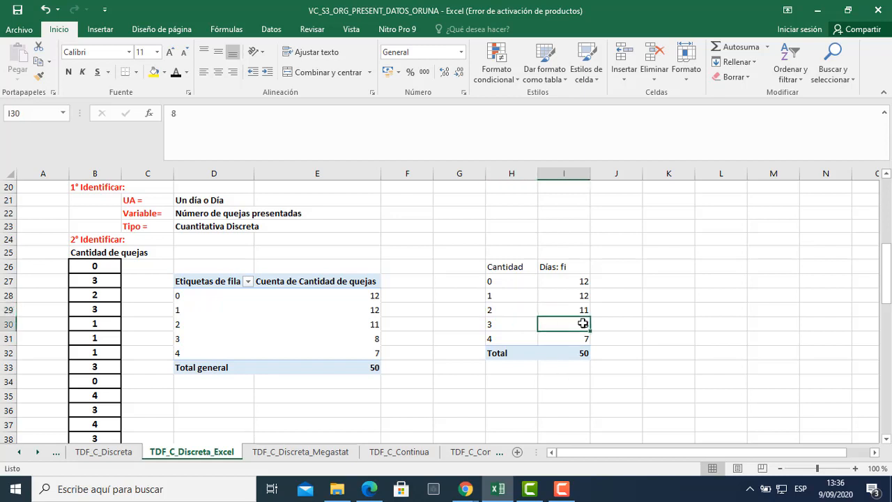
left_click(487, 324)
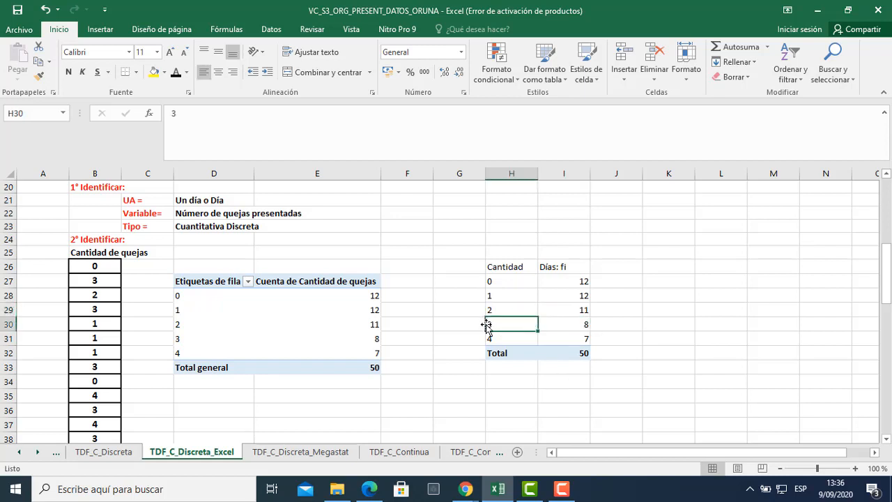
Check the frequency column layout on sheet TDF_C_Discreta and enter the header "Días Acum:Fi" in J26 of TDF_C_Discreta_Excel
left_click(631, 267)
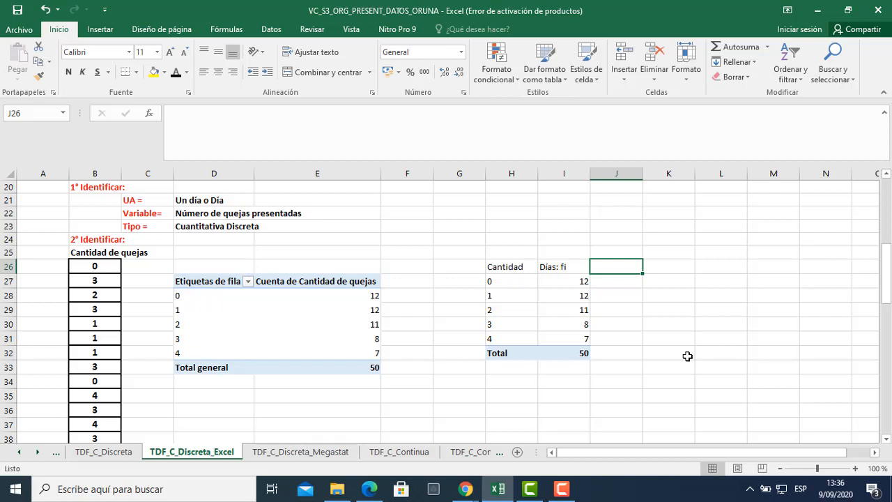
left_click(105, 453)
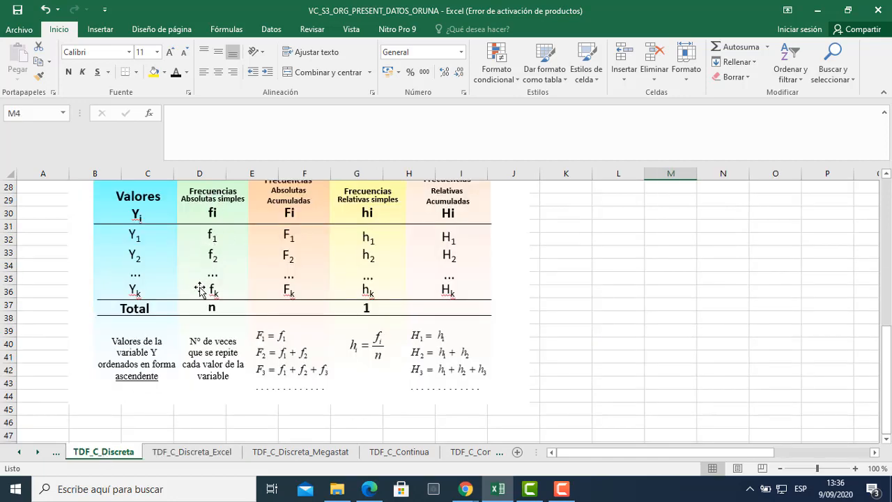
scroll(231, 272, "up", 1)
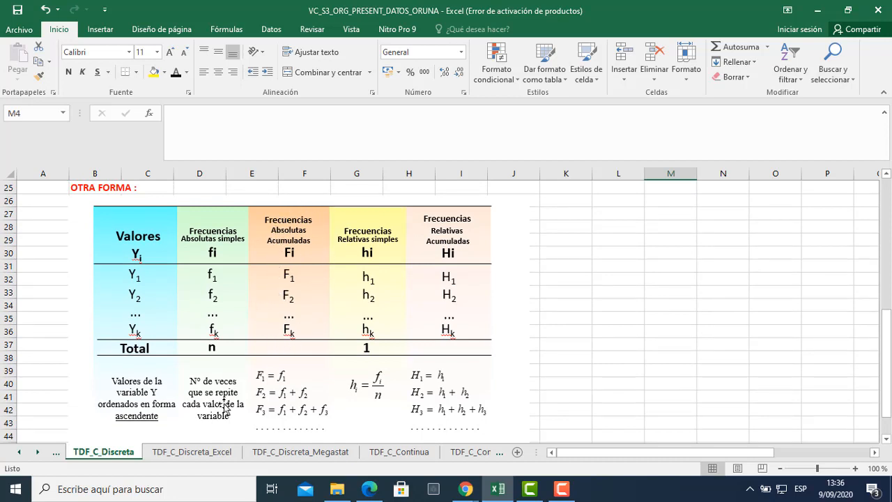
left_click(195, 453)
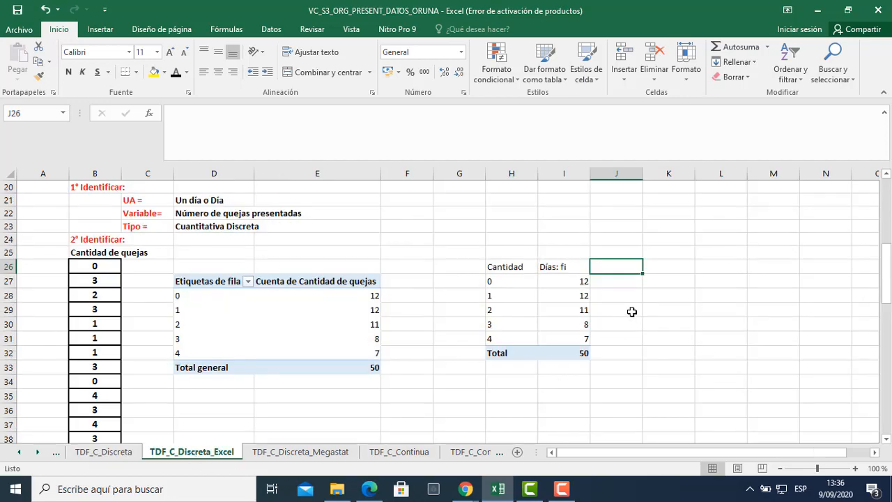
type("Días Acum")
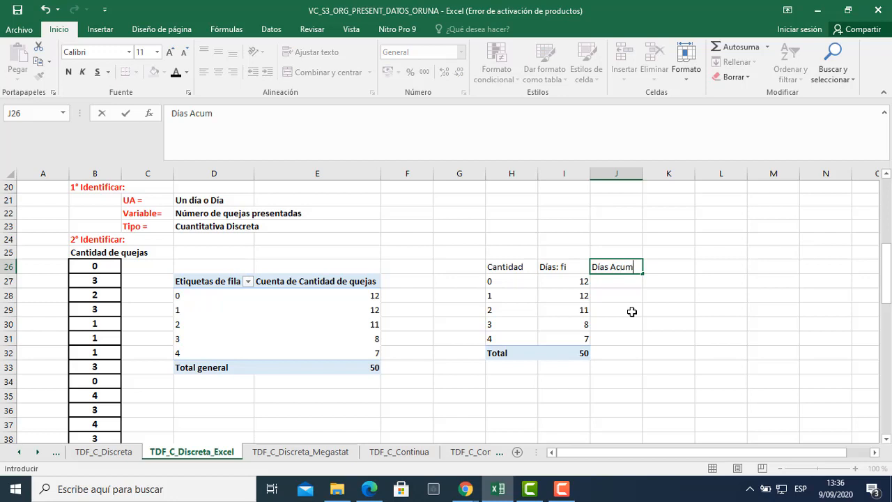
type(":Fi")
key("Return")
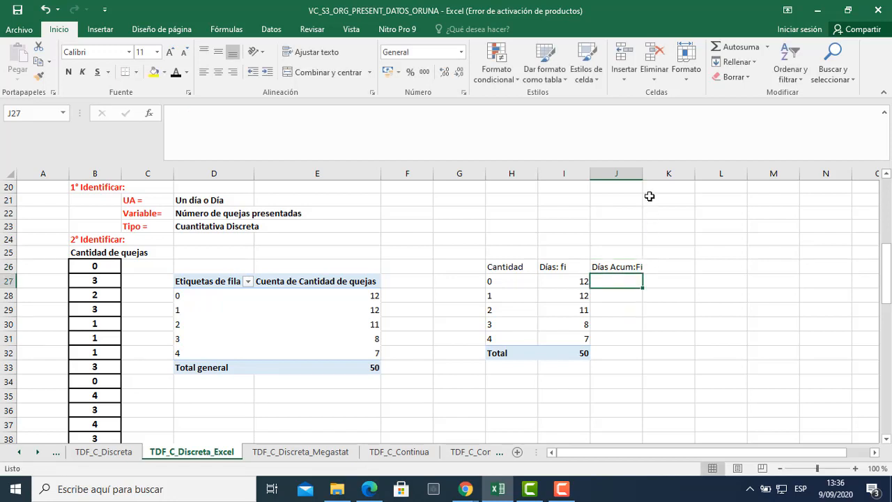
left_click_drag(643, 171, 643, 170)
Enter the first cumulative frequency in J27 as a formula referring to I27
left_click(545, 280)
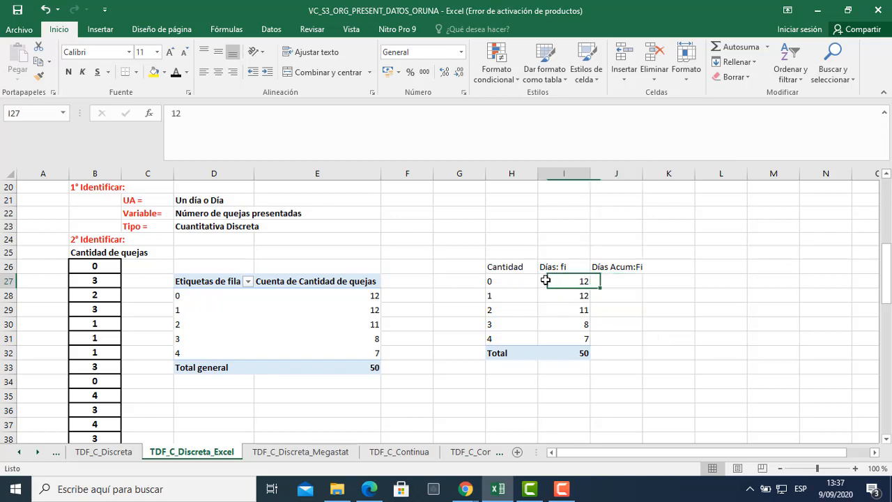
left_click(619, 279)
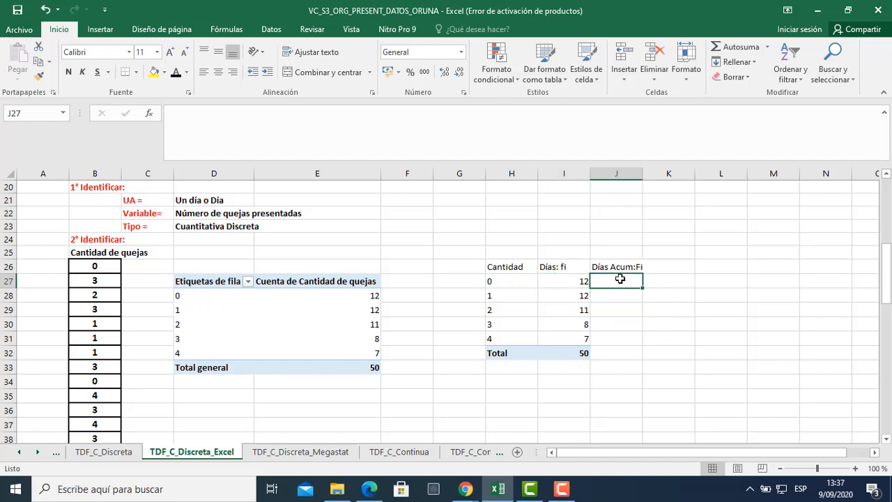
type("+")
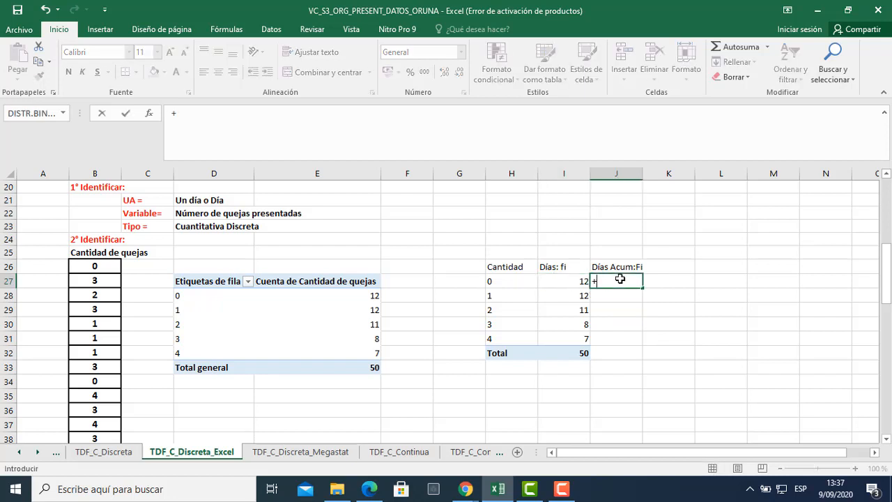
left_click(564, 281)
key("Return")
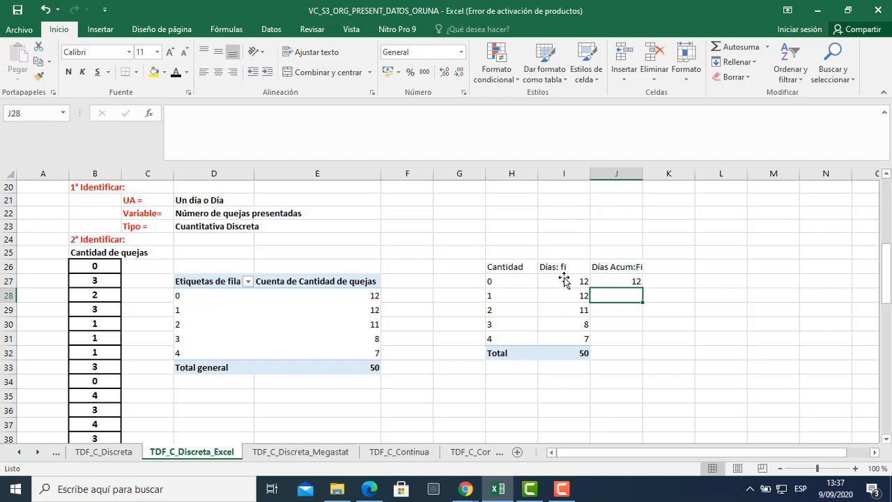
Enter the formula =J27+I28 in J28 to accumulate the second frequency
type("=")
left_click(628, 281)
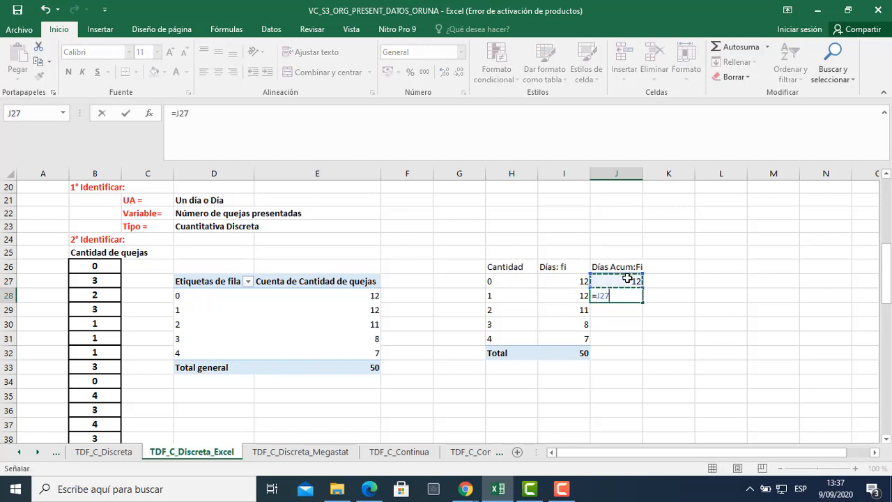
type("+")
left_click(568, 293)
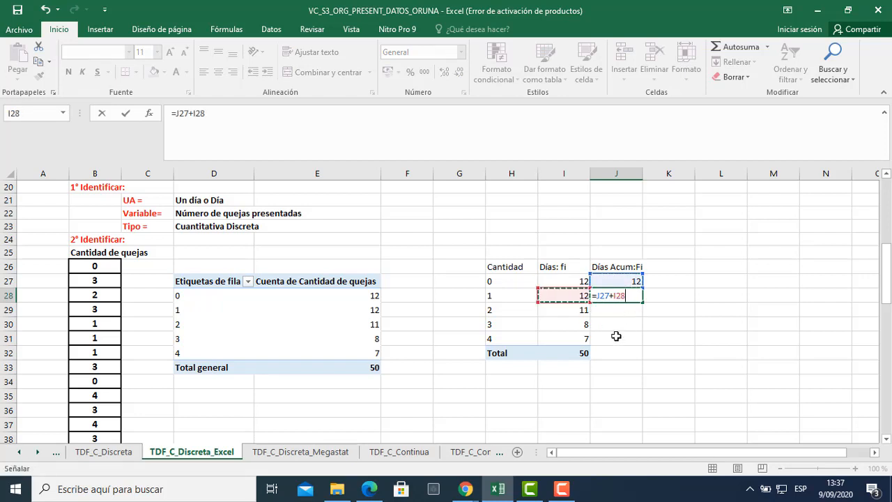
key("Return")
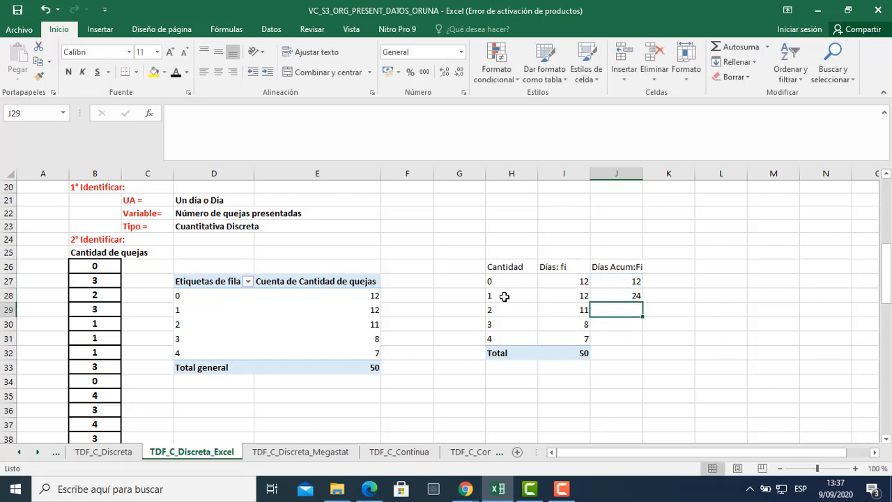
Copy the cumulative frequency formula in J28 down through J31
left_click_drag(514, 296, 631, 295)
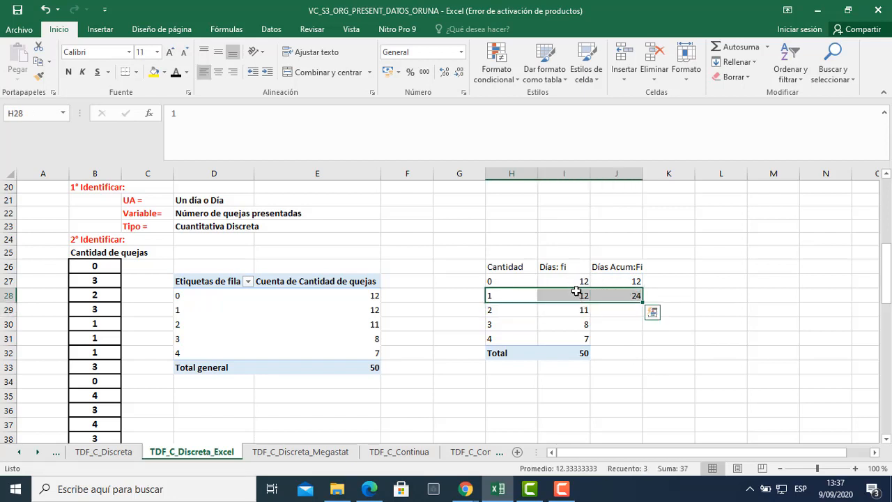
left_click(626, 308)
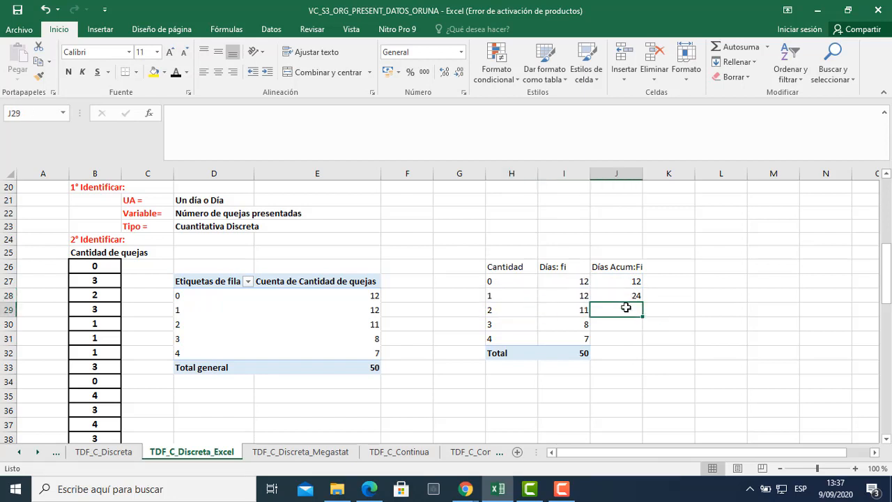
left_click(628, 294)
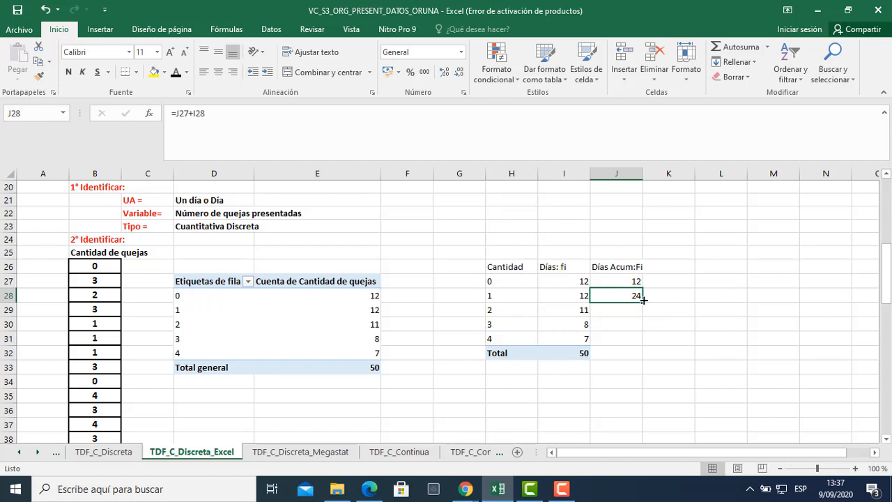
left_click_drag(643, 300, 640, 343)
left_click(617, 357)
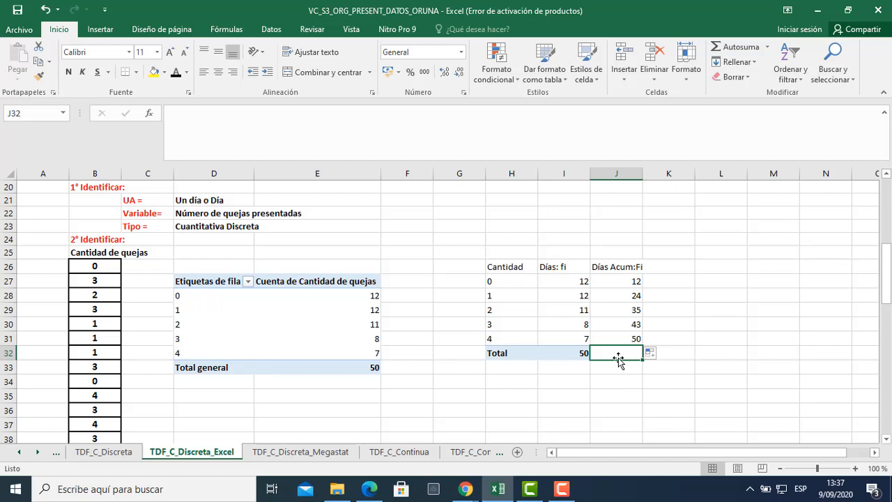
Check the relative frequency column on sheet TDF_C_Discreta and enter the header "Prop. Dias:hi" in K26 of TDF_C_Discreta_Excel
left_click(106, 453)
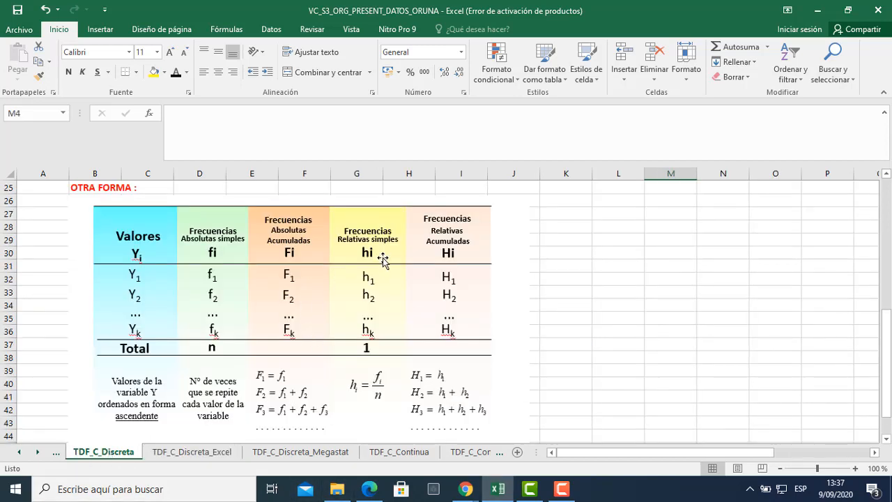
left_click(202, 455)
left_click(668, 266)
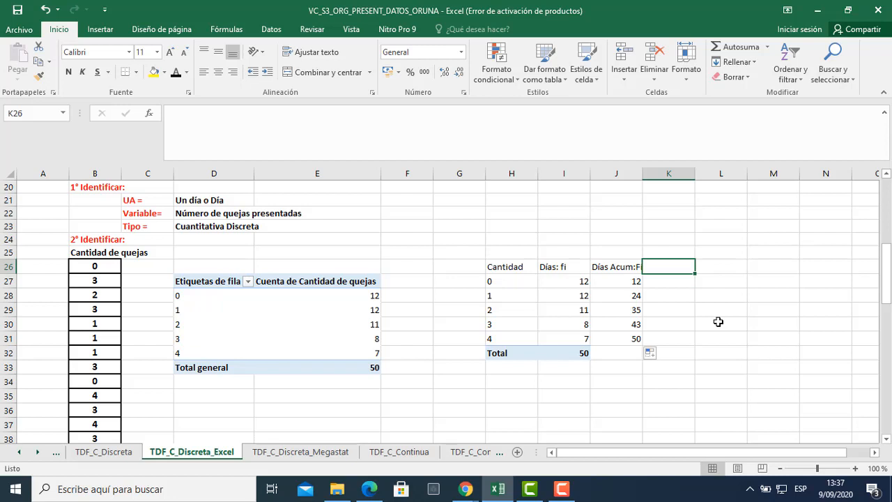
type("Prop. Dias")
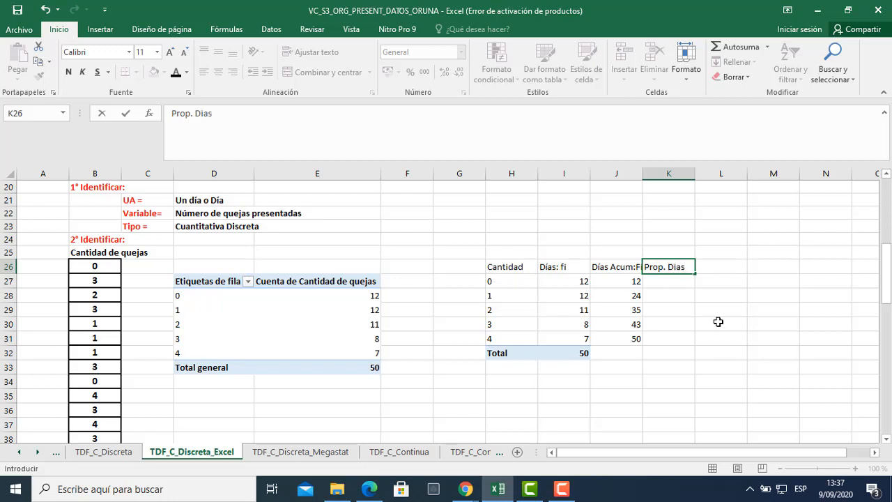
type(":hi")
key("Return")
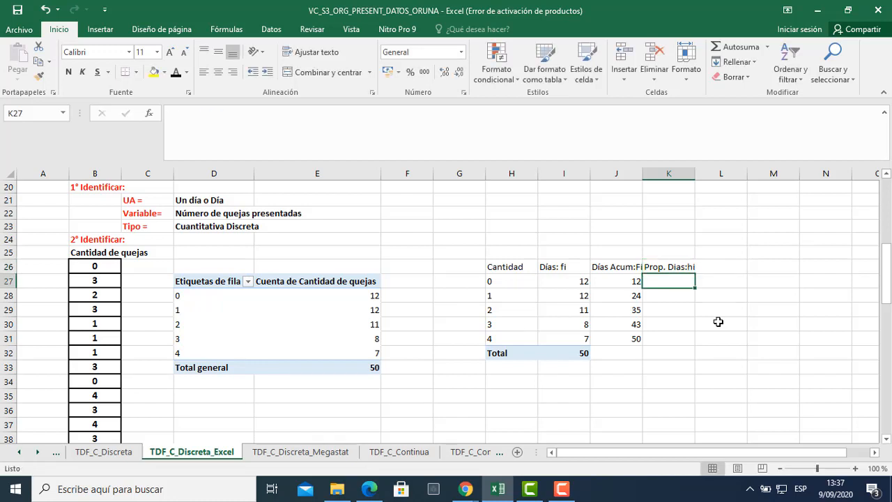
Enter the proportion formula =I27/50 in K27 and copy it down through K32
type("=")
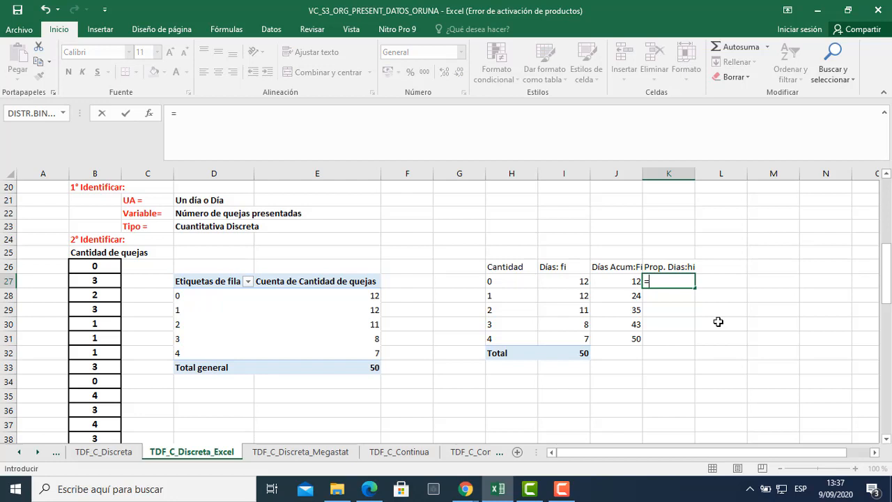
left_click(548, 282)
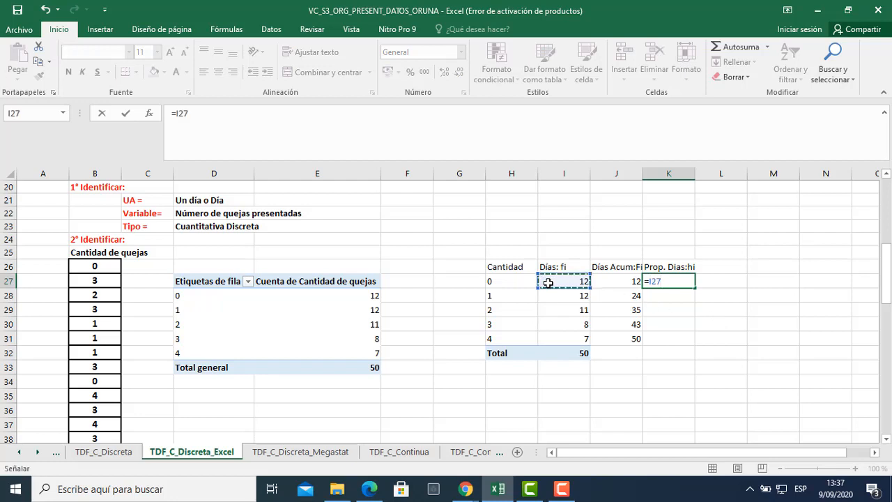
type("/")
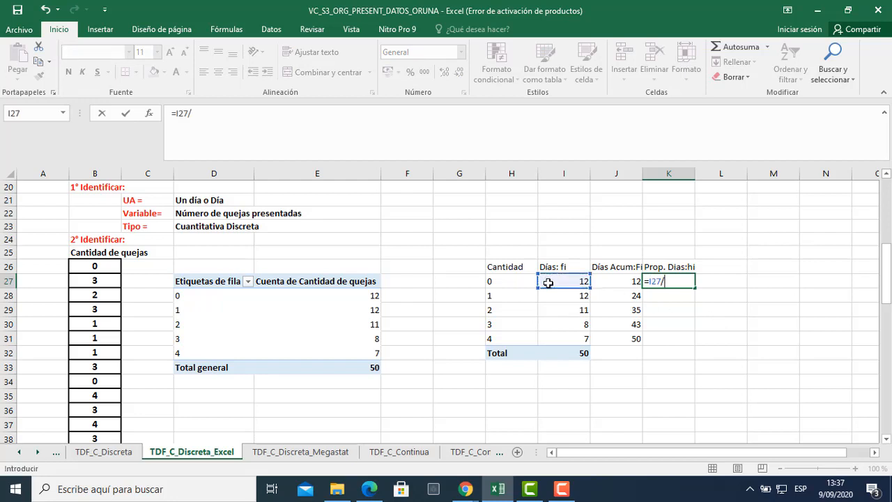
type("50")
key("Return")
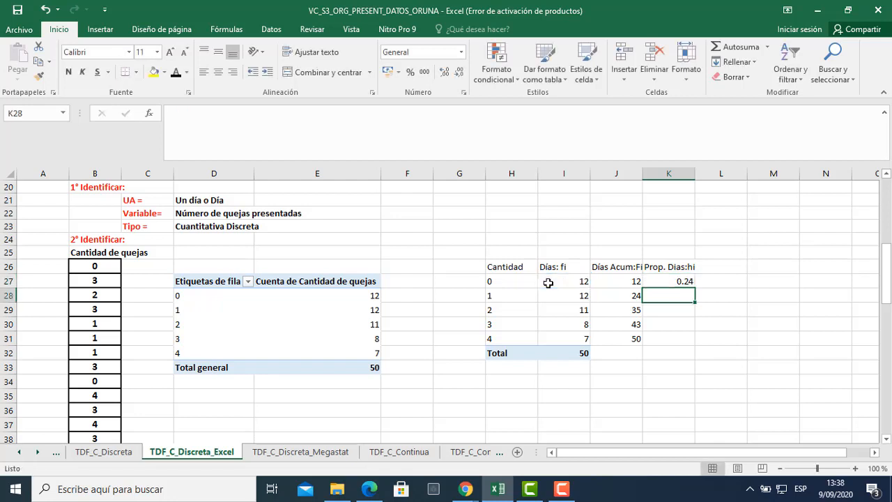
left_click(653, 279)
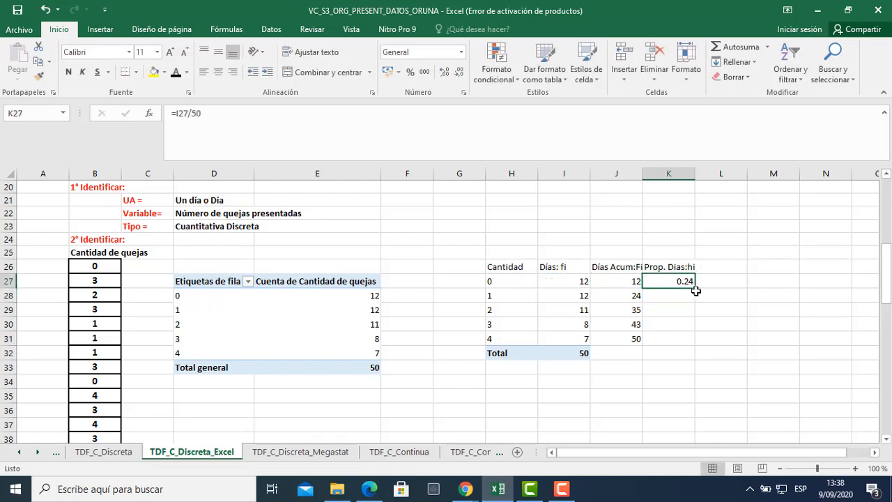
left_click_drag(696, 286, 697, 359)
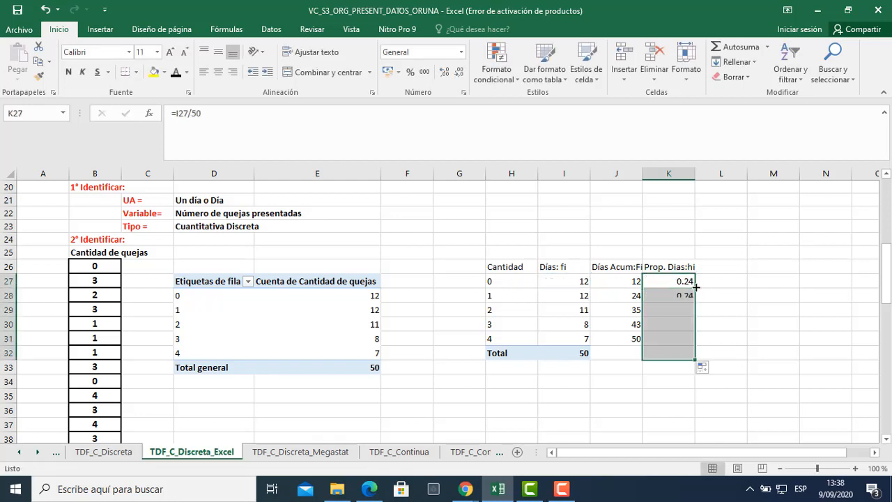
Replace the formula in the total row's K32 with =SUMA(K27:K31)
left_click(658, 351)
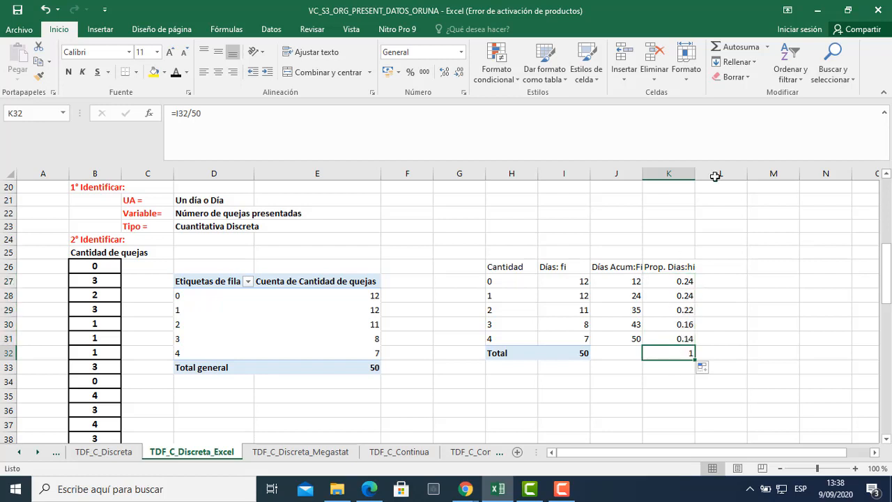
left_click(729, 47)
key("Return")
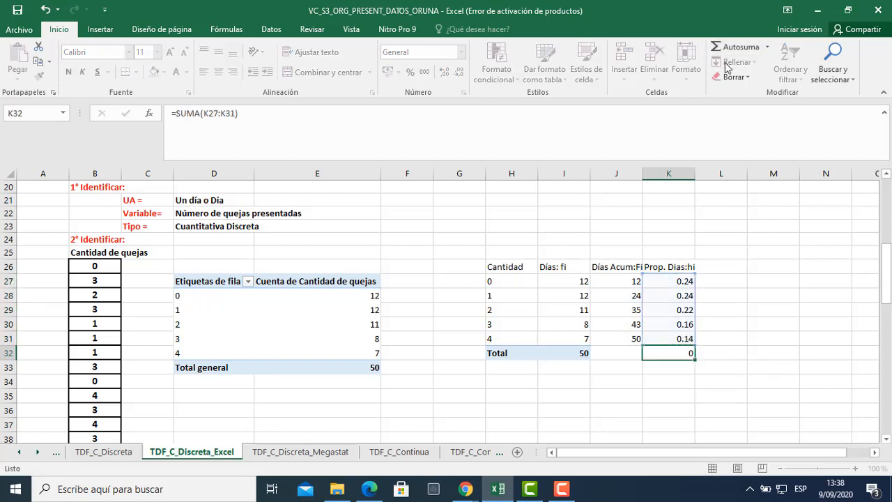
Format the proportions in K27:K32 to show two decimal places
left_click_drag(678, 278, 683, 352)
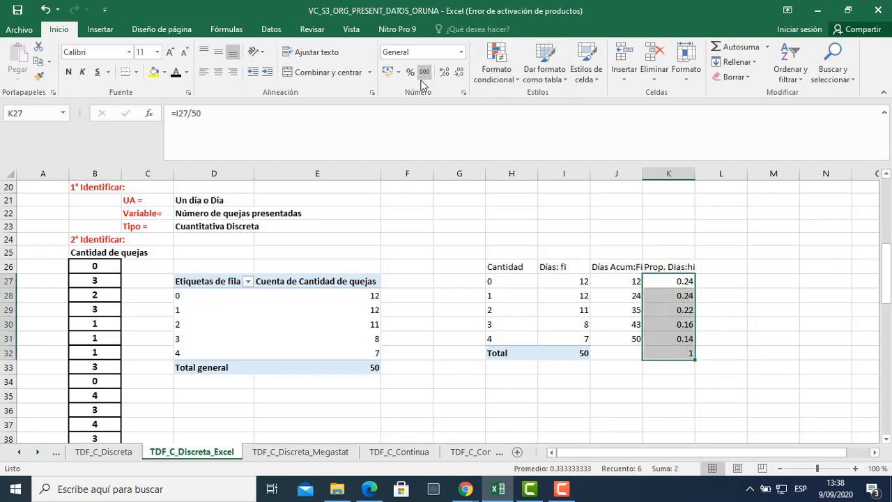
left_click(443, 73)
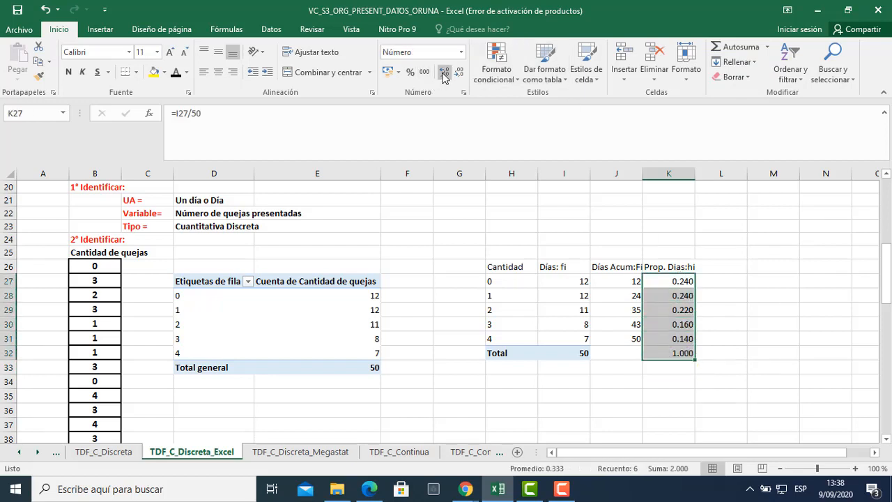
left_click(443, 73)
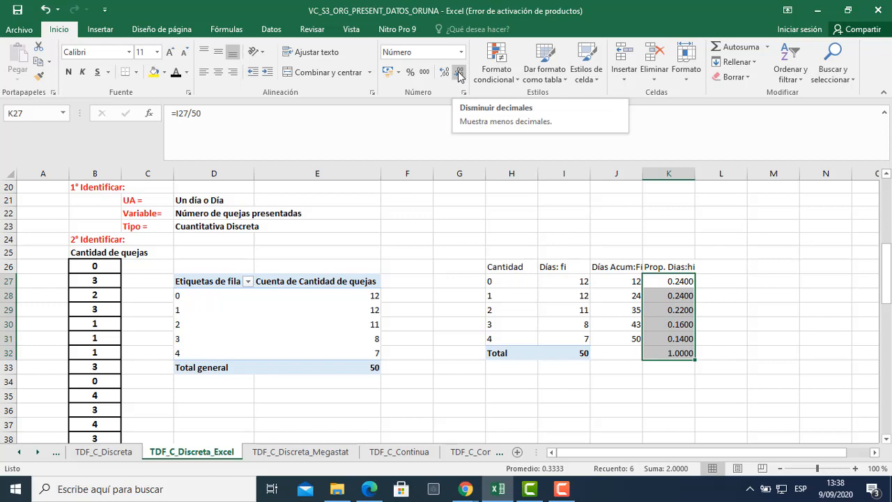
left_click(459, 73)
left_click(456, 74)
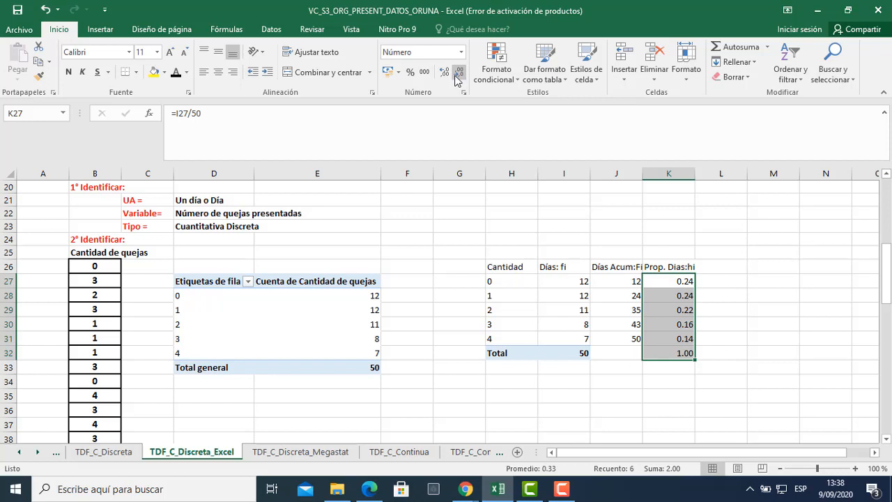
left_click(722, 255)
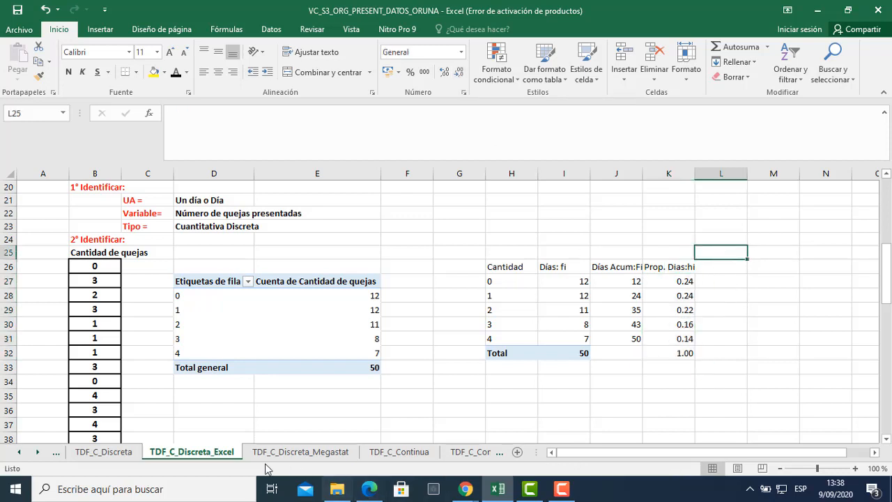
Check the cumulative relative frequency column on TDF_C_Discreta and enter the header "Prop. Ac.Dias: Hi" in L26 of TDF_C_Discreta_Excel
left_click(119, 452)
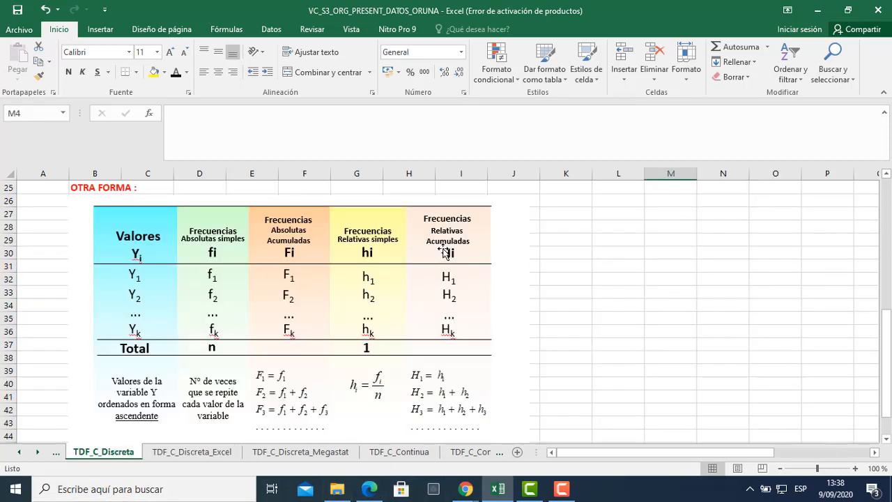
left_click(213, 453)
left_click(720, 266)
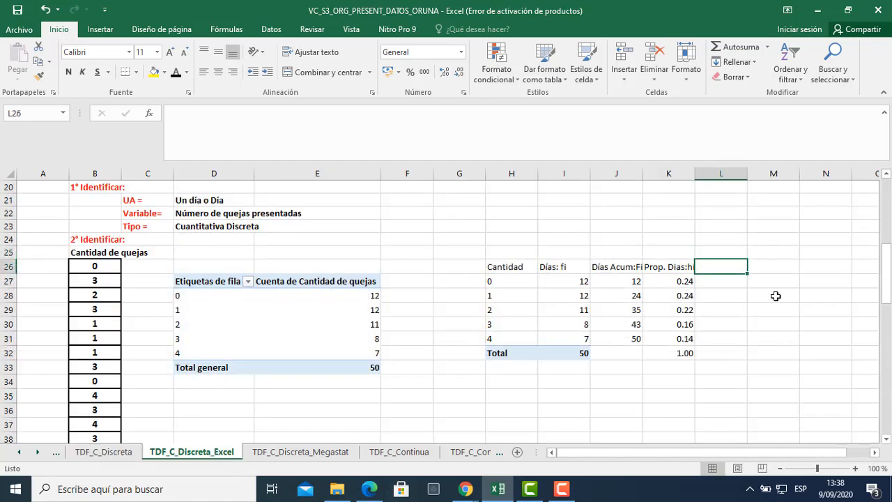
type("Pr")
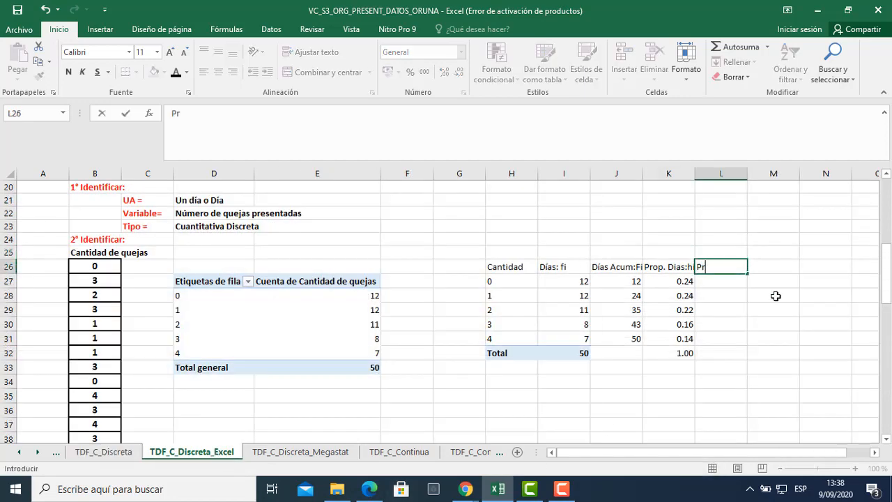
type("op. Ac.Dias: Hi")
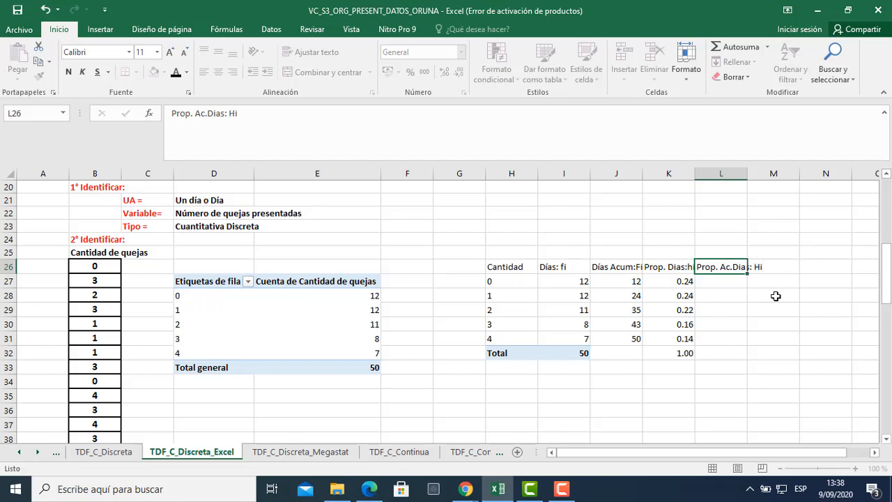
key("Return")
Review the first cumulative formula in J27 and the proportions in K27:K31 that feed the cumulative proportion column
left_click(608, 277)
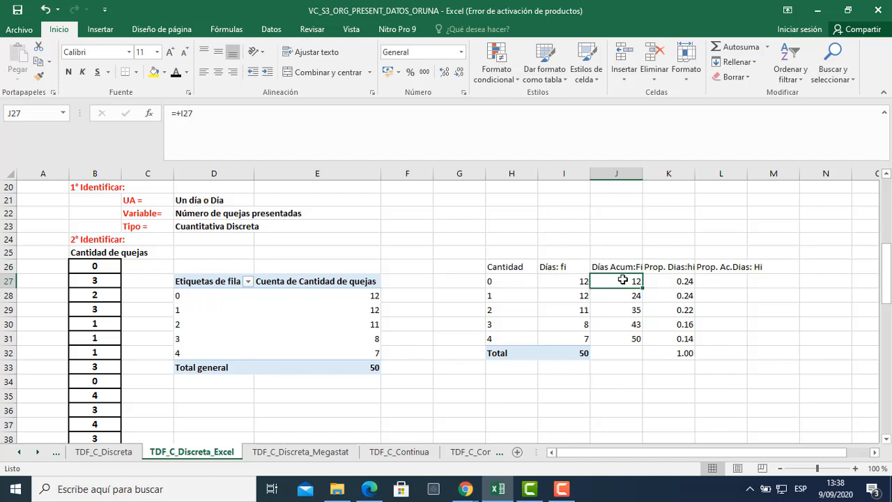
left_click(716, 279)
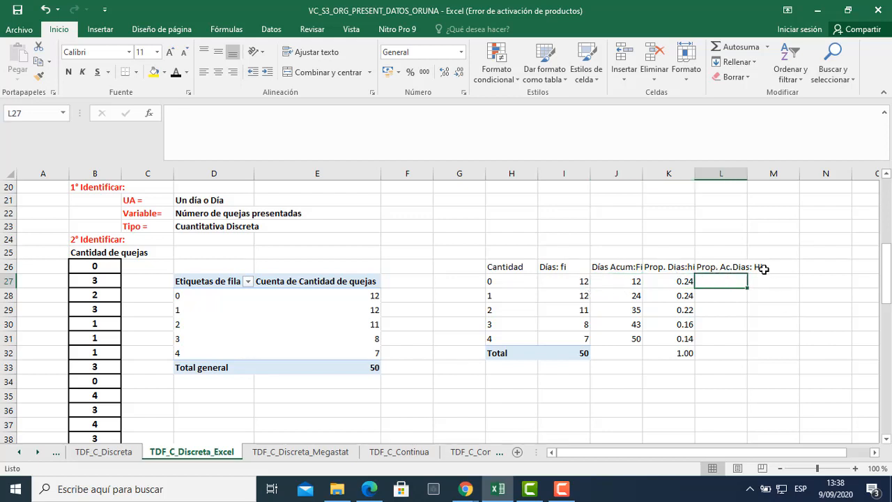
left_click(667, 284)
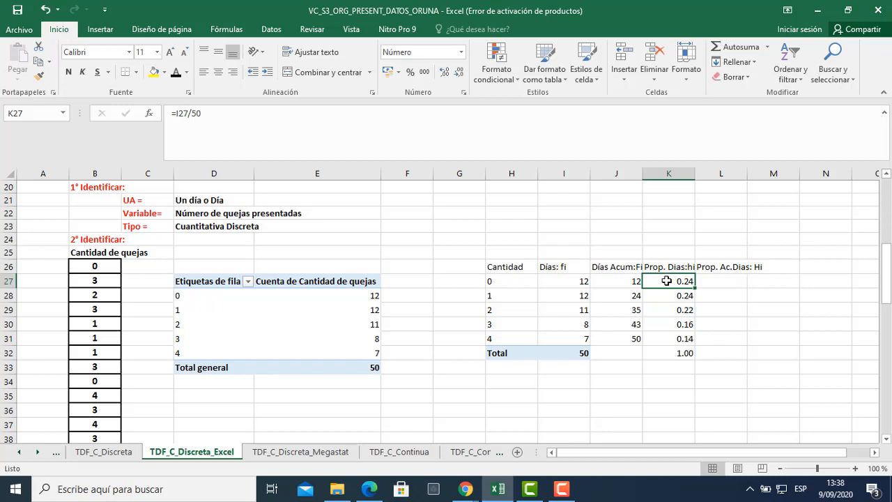
left_click_drag(669, 283, 735, 341)
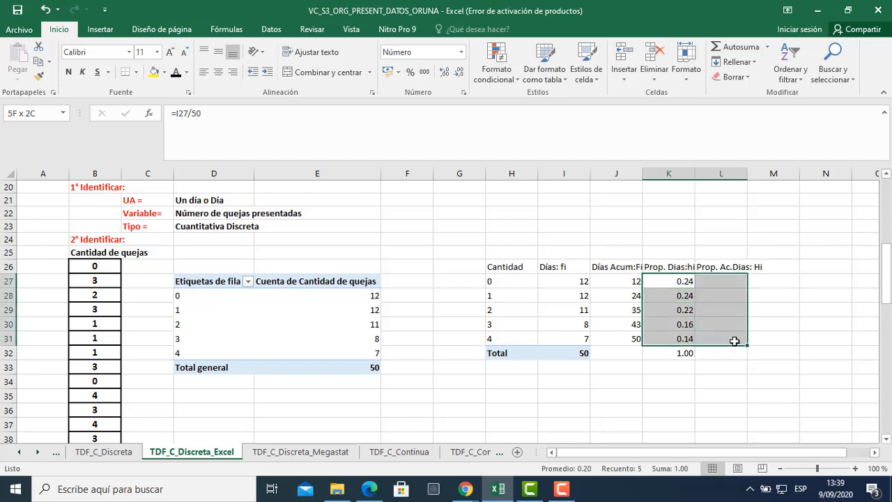
left_click(672, 284)
left_click(668, 293)
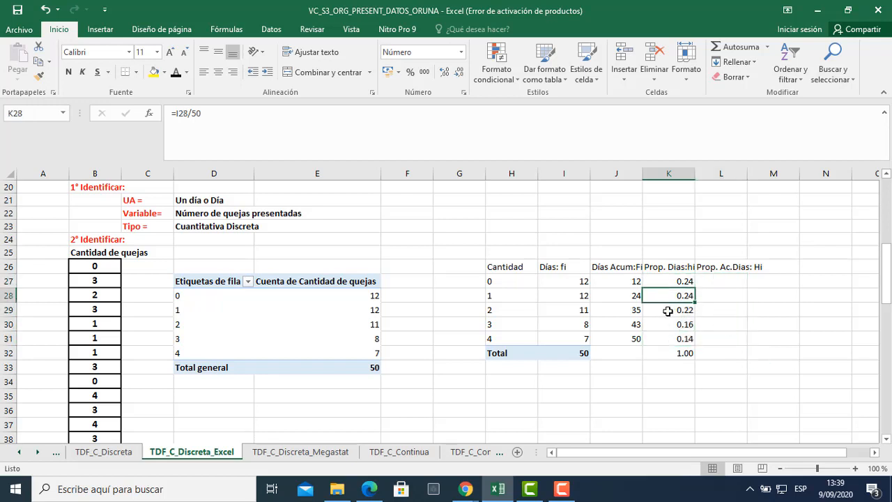
left_click(668, 310)
left_click(667, 323)
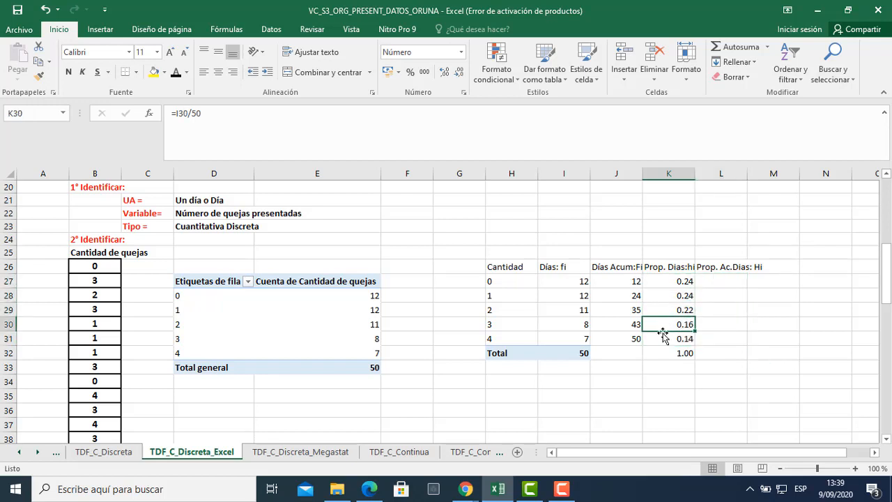
left_click(663, 340)
Enter the first cumulative proportion in L27 as the formula +K27
left_click(724, 283)
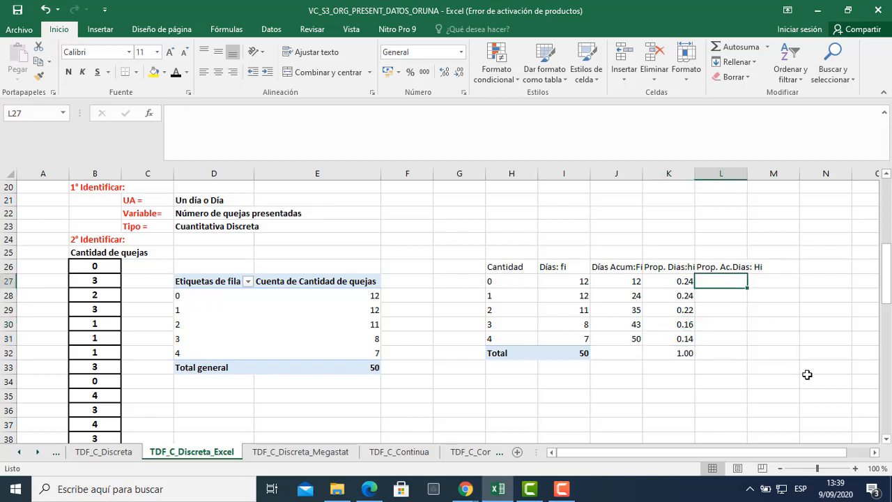
type("+")
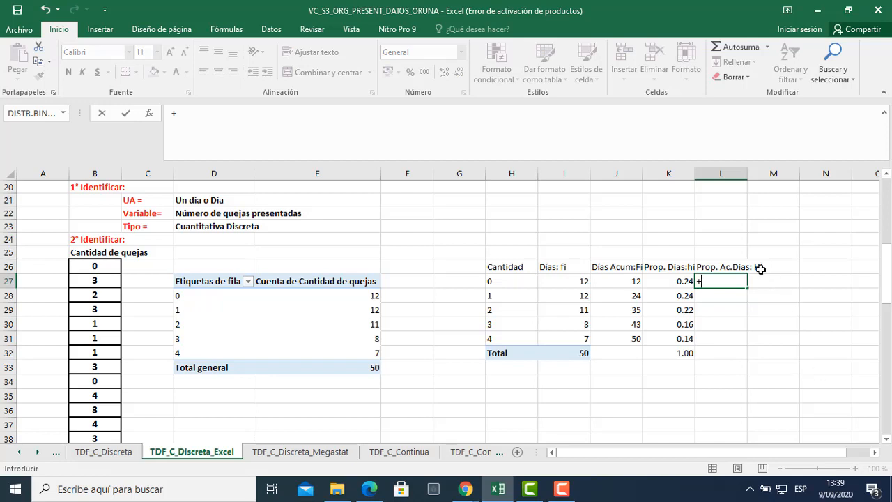
left_click(651, 285)
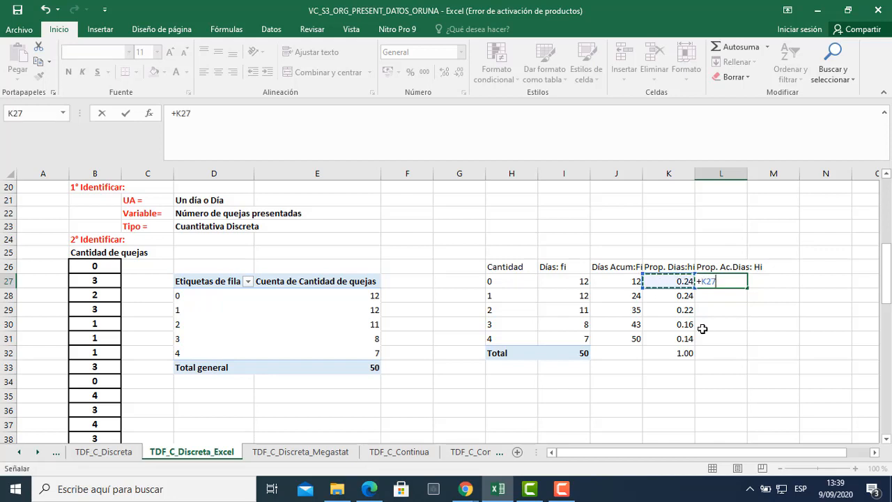
key("Return")
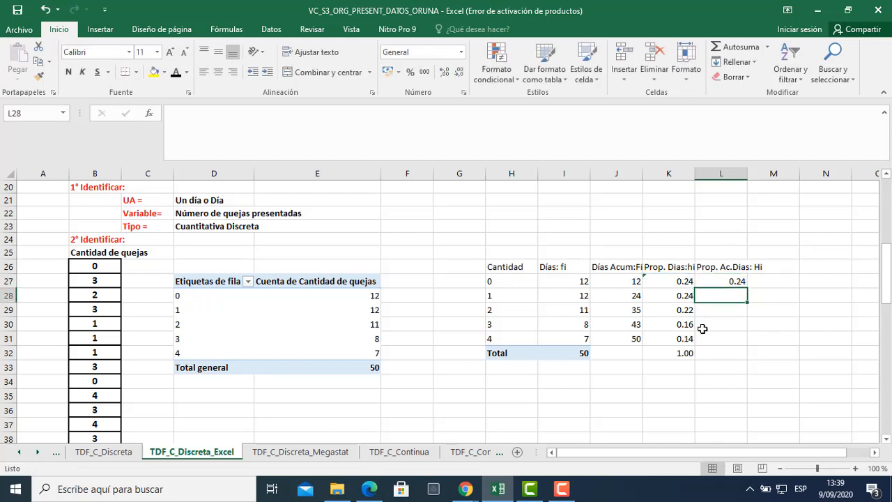
Enter the formula =L27+K28 in L28 and fill it down through L31 to accumulate the proportions
type("=")
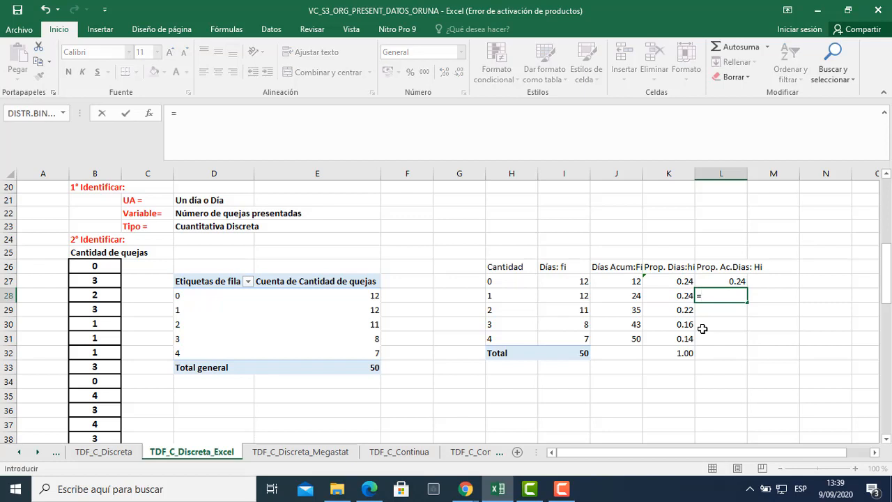
left_click(735, 279)
type("+")
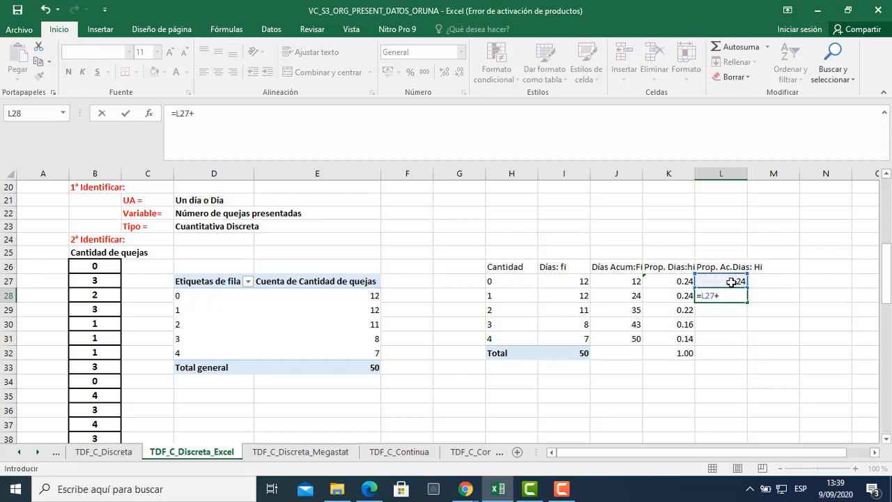
left_click(663, 294)
key("Return")
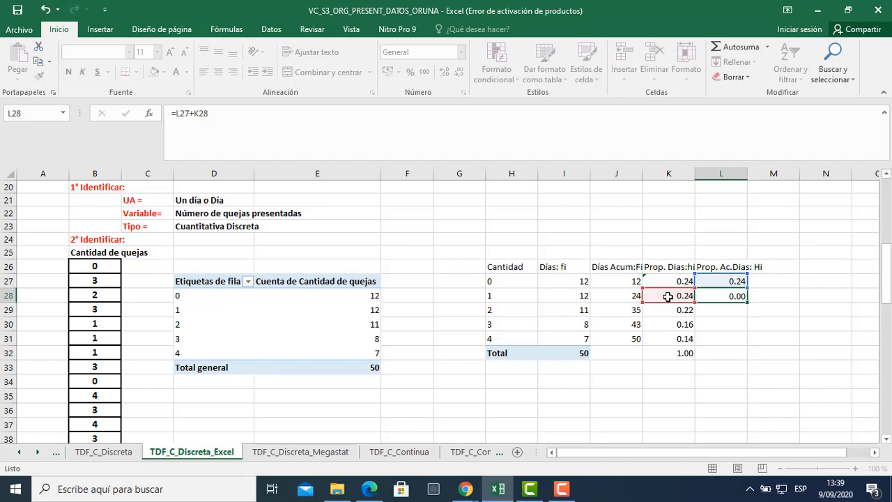
left_click(743, 298)
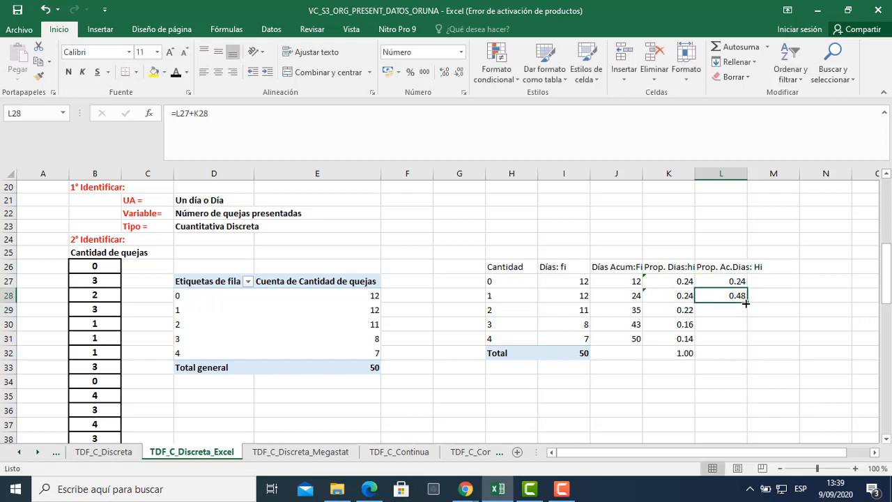
left_click_drag(745, 303, 741, 345)
left_click(733, 371)
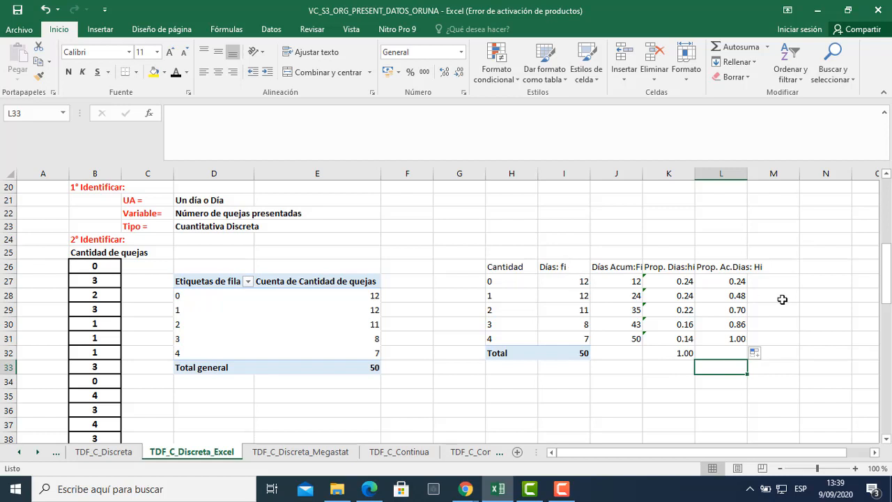
Review the headers in I26:L26 and the simple and cumulative proportion columns in K26:L32
left_click(550, 267)
left_click(600, 271)
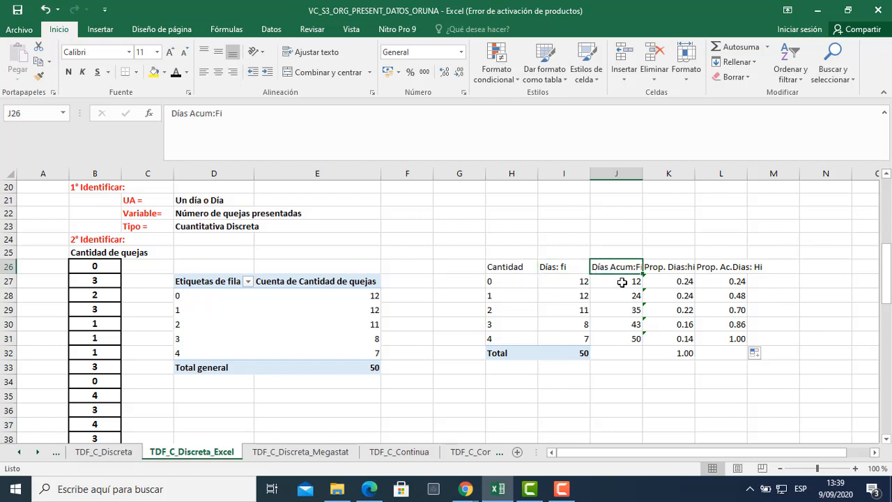
left_click(656, 271)
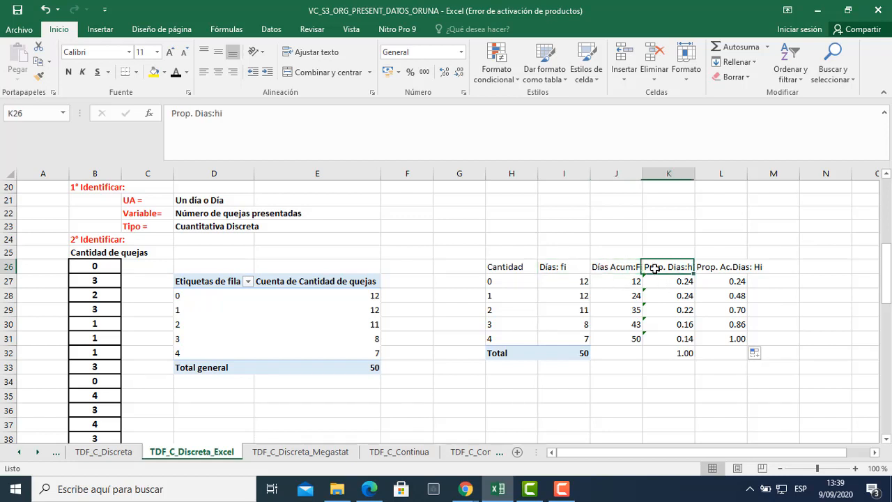
left_click(707, 270)
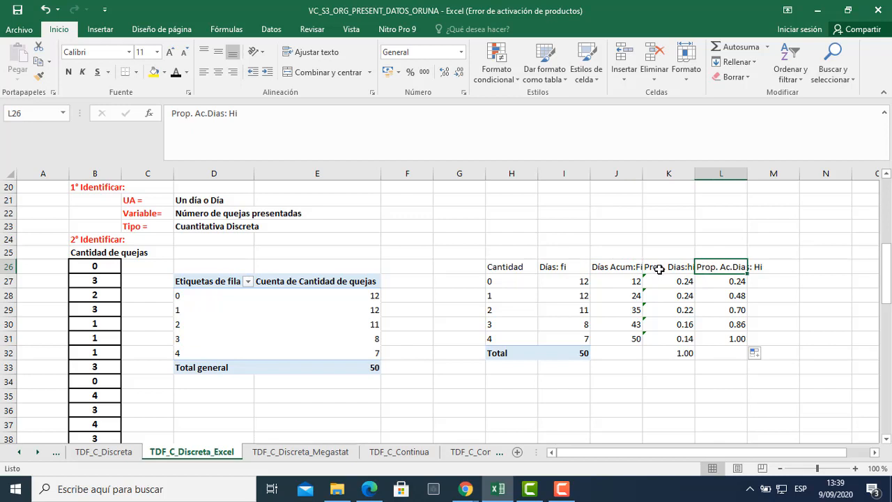
left_click_drag(657, 270, 731, 354)
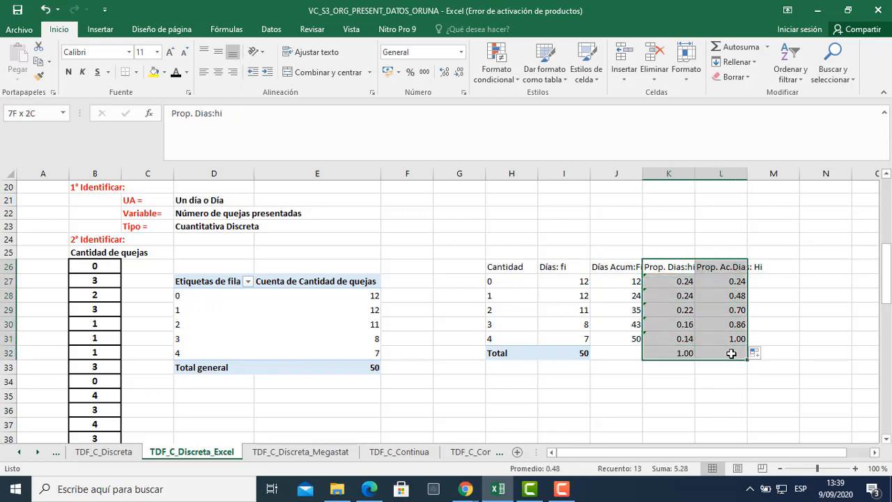
left_click(544, 268)
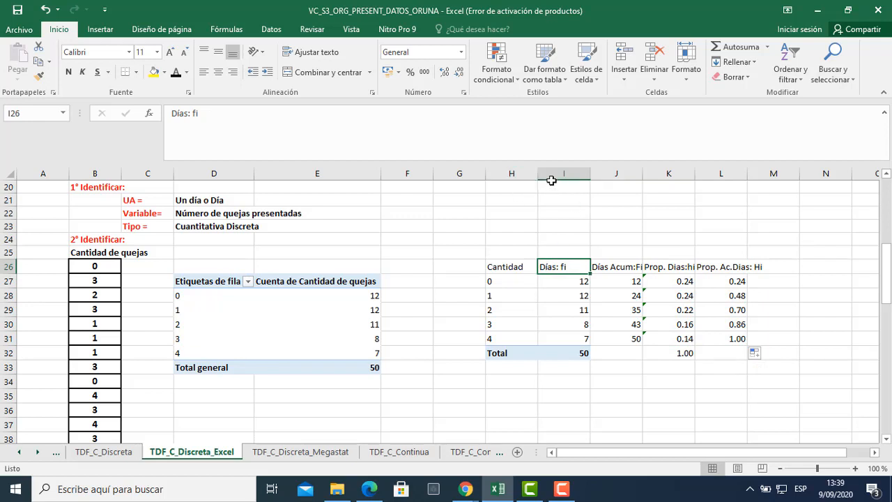
Widen columns I through L equally so that the table headers fit inside their cells
left_click_drag(551, 180, 723, 211)
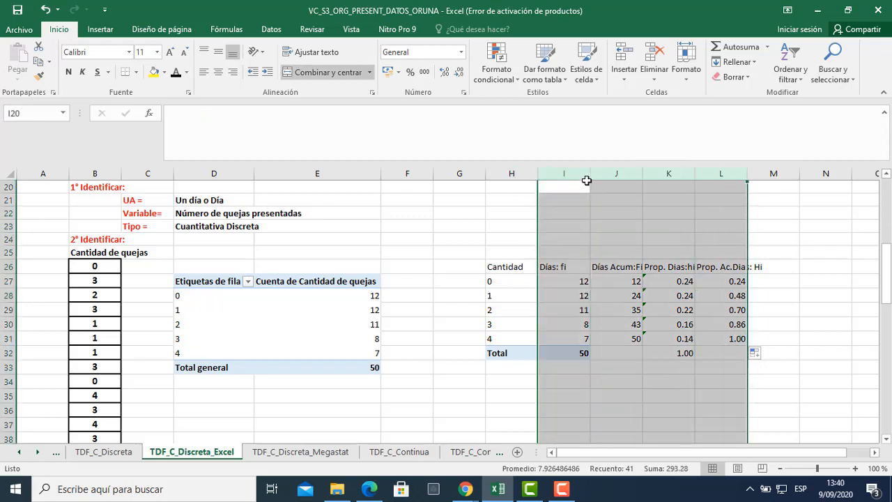
left_click_drag(591, 174, 618, 180)
left_click(590, 284)
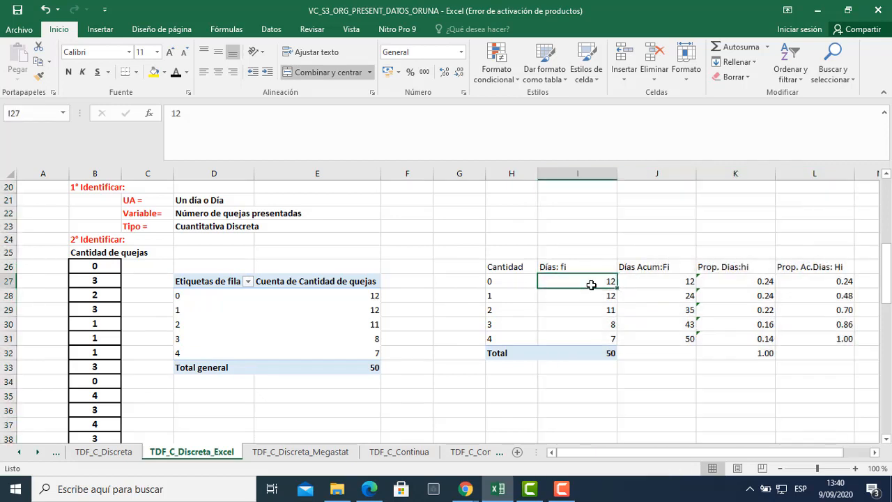
Fill the frequency table H26:L32 with white and center its contents horizontally
left_click(516, 268)
left_click_drag(607, 271, 829, 358)
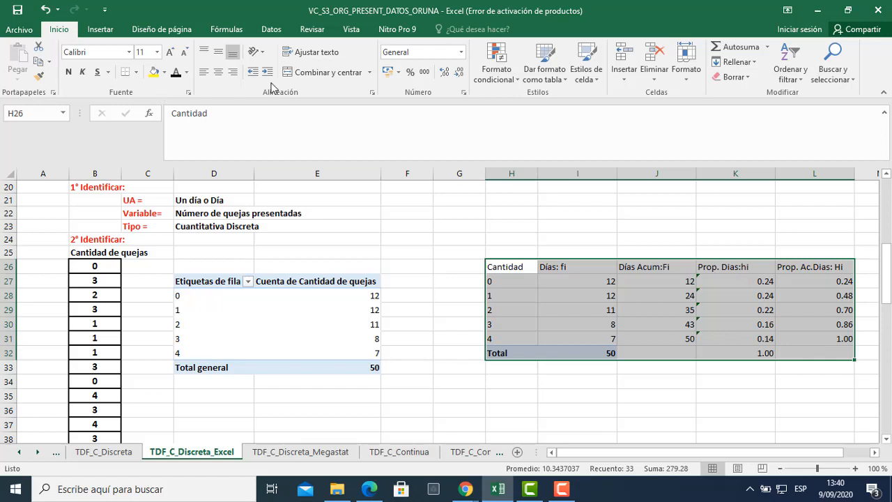
left_click(165, 72)
left_click(153, 120)
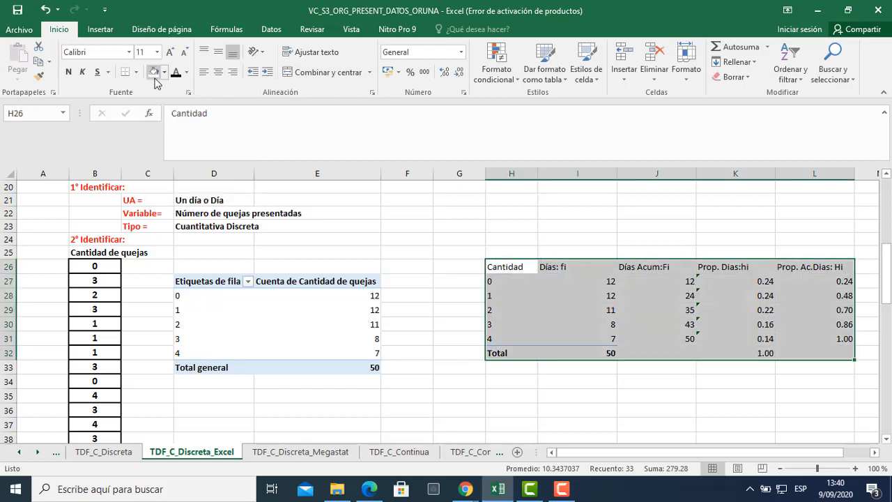
left_click(219, 72)
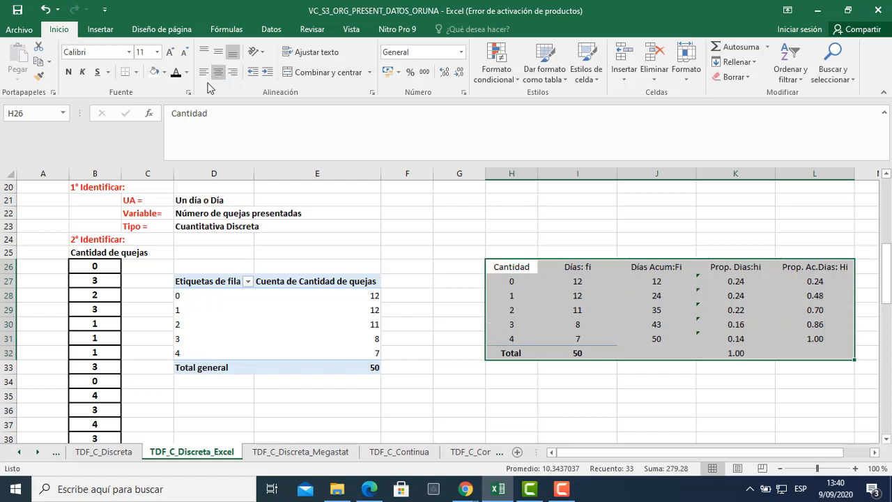
Apply all borders to every cell of the frequency table H26:L32
left_click(137, 72)
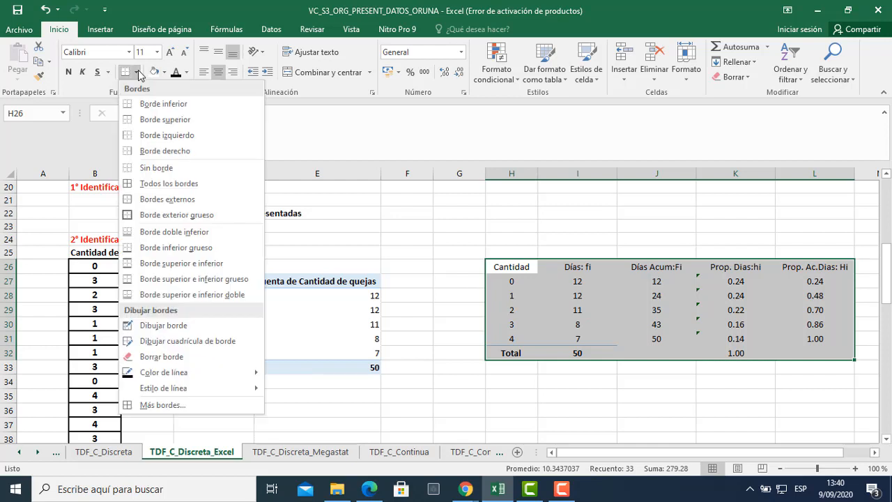
left_click(160, 185)
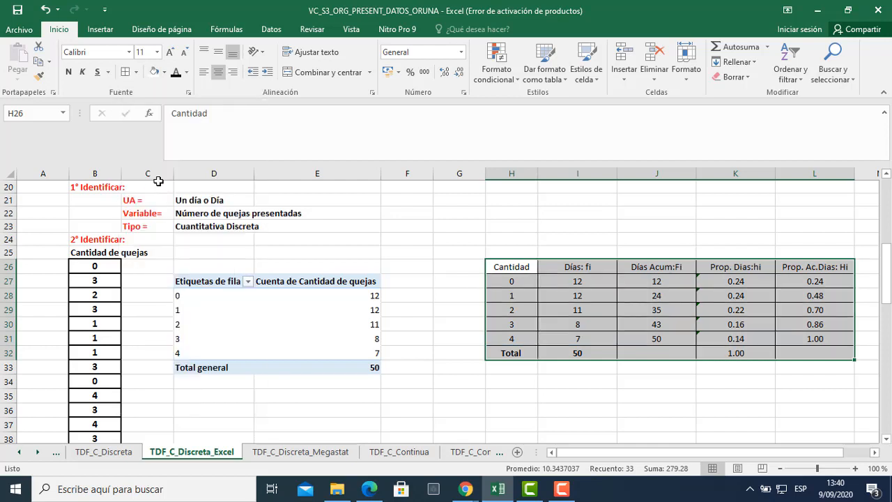
left_click(546, 321)
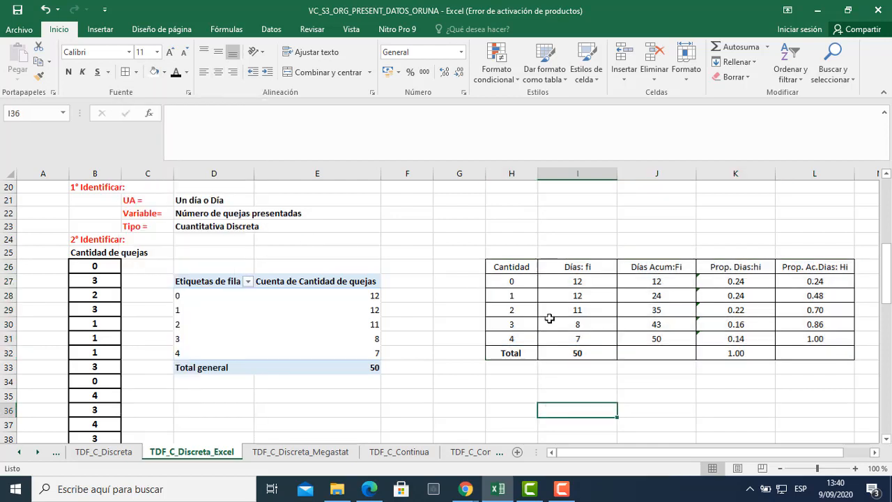
Make the header row H26:L26 bold and give it a very light grey fill
left_click_drag(496, 267, 814, 267)
left_click(74, 78)
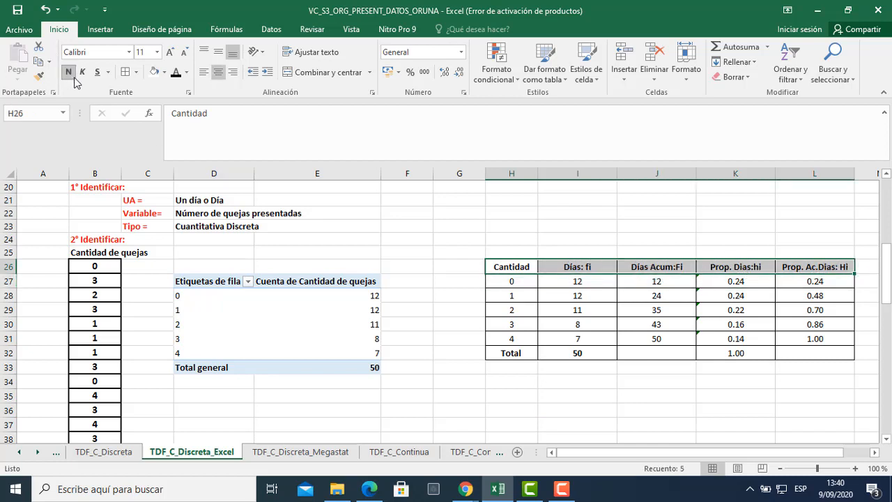
left_click(166, 73)
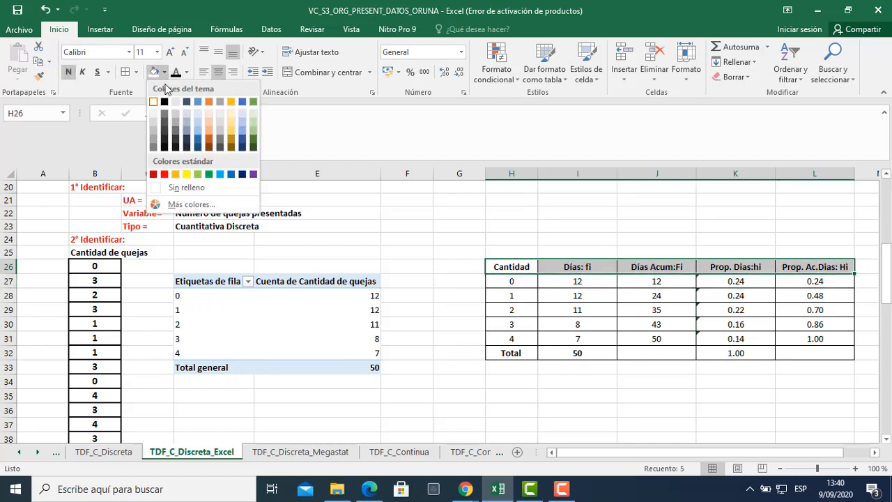
left_click(154, 114)
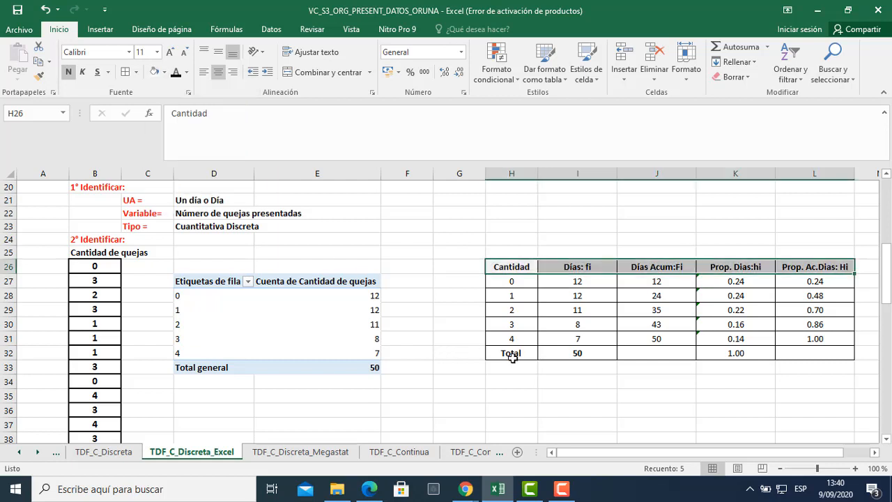
Apply the same very light grey fill to the Total row H32:L32
left_click_drag(511, 353, 815, 354)
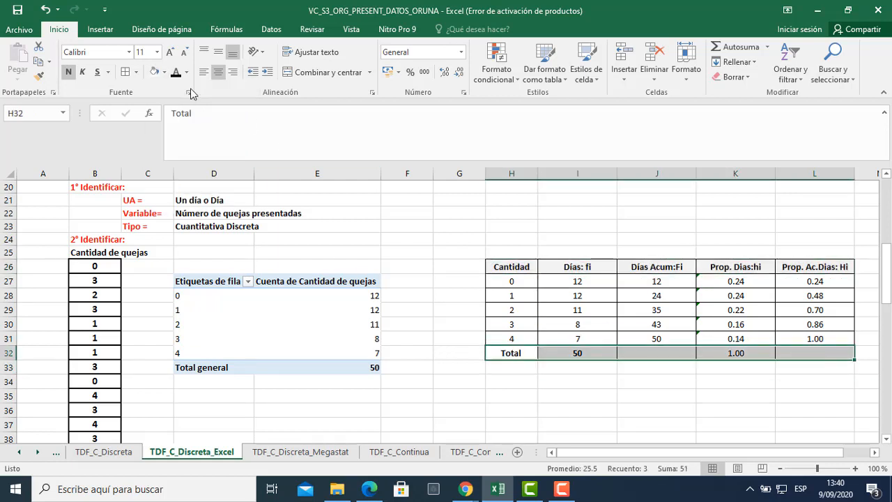
left_click(154, 71)
left_click(548, 398)
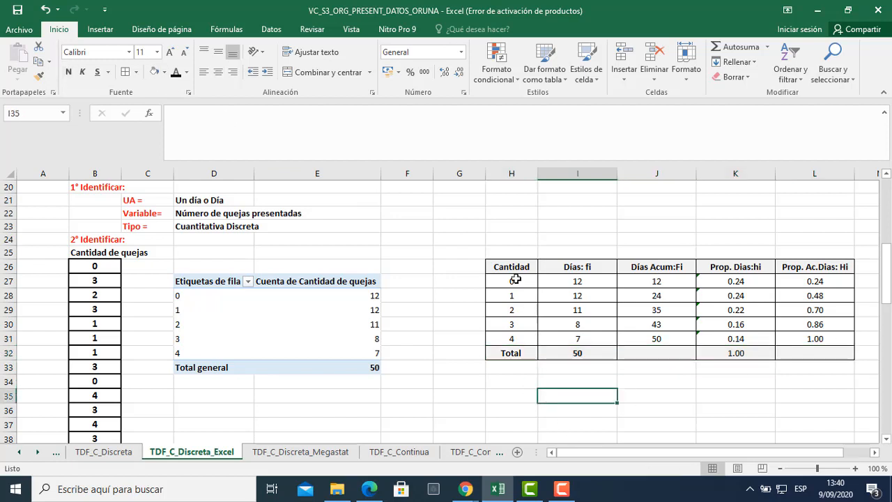
Enter the table title "Tabla N° 01: Distribución de los días según Número de quejas presentadas" in H24
left_click(504, 231)
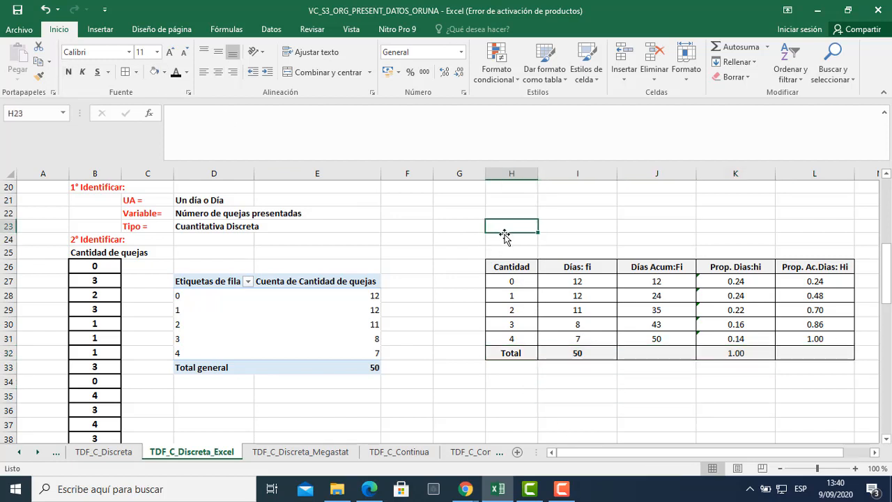
left_click(515, 241)
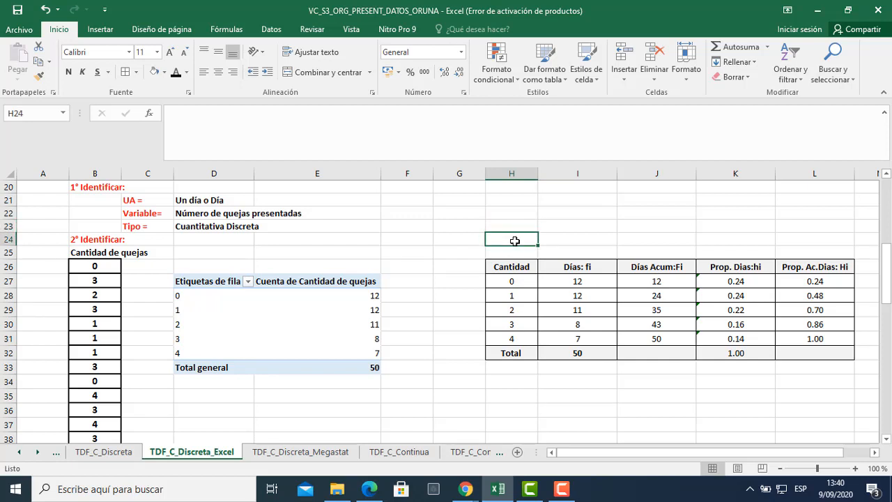
type("Tabla N°")
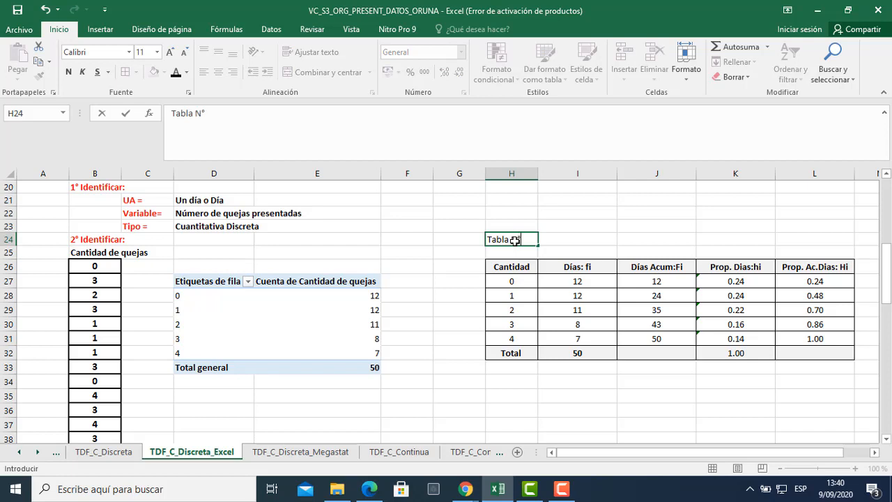
type(" 01: Distribuci")
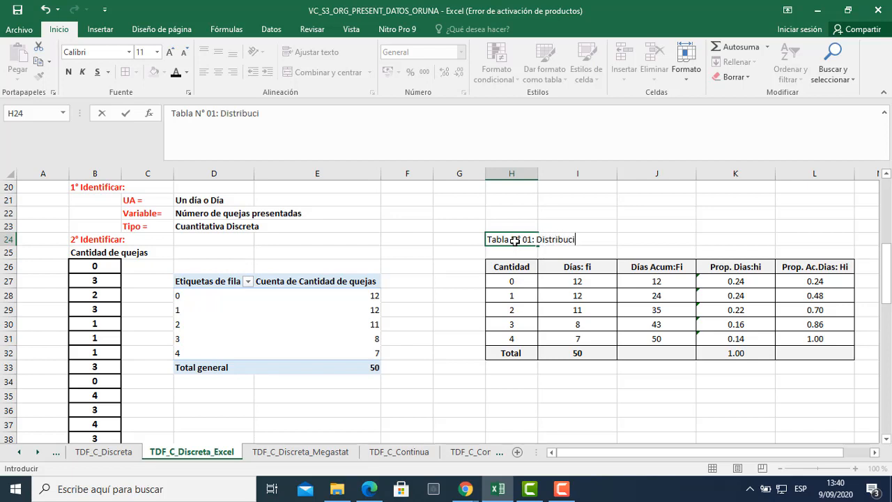
type("ó")
type("de lo")
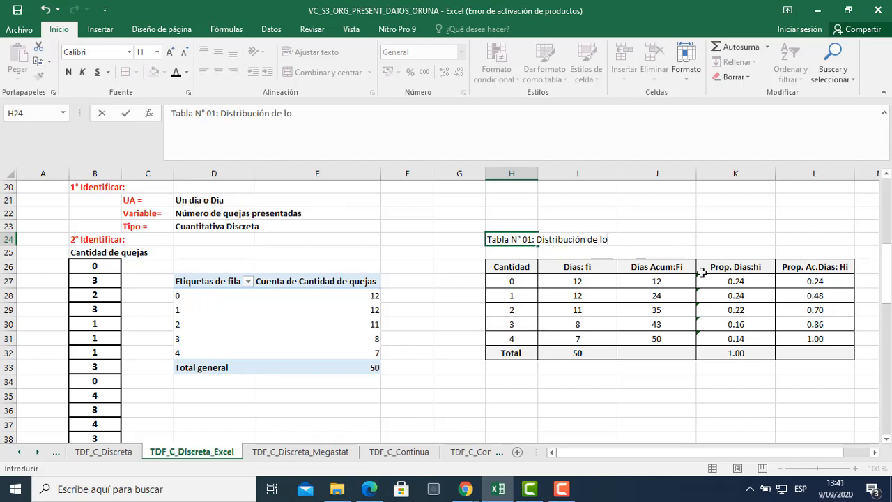
type("s días egún")
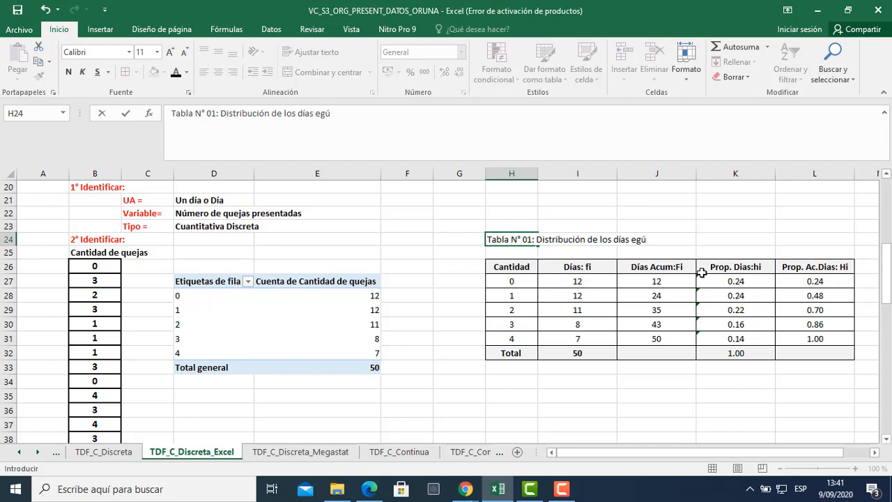
key("BackSpace")
key("BackSpace")
key("BackSpace")
type("según")
type("Númro")
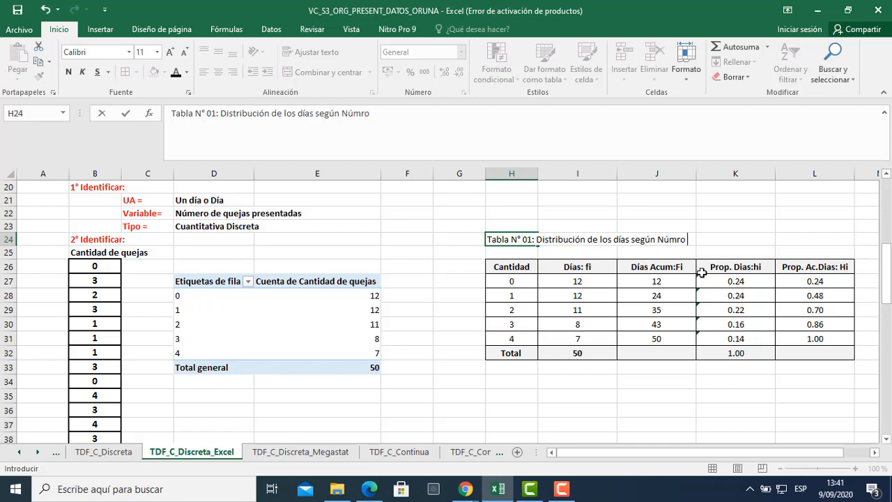
key("BackSpace")
key("BackSpace")
type("ero de que")
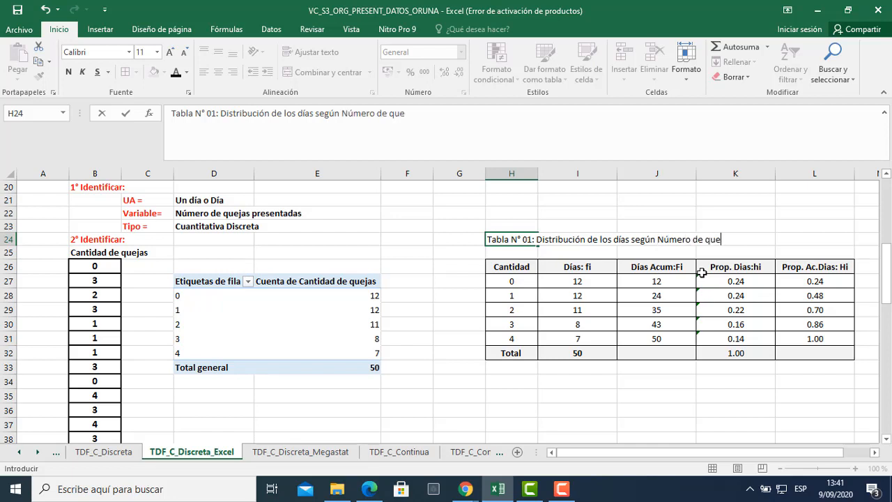
type("jas presentadas")
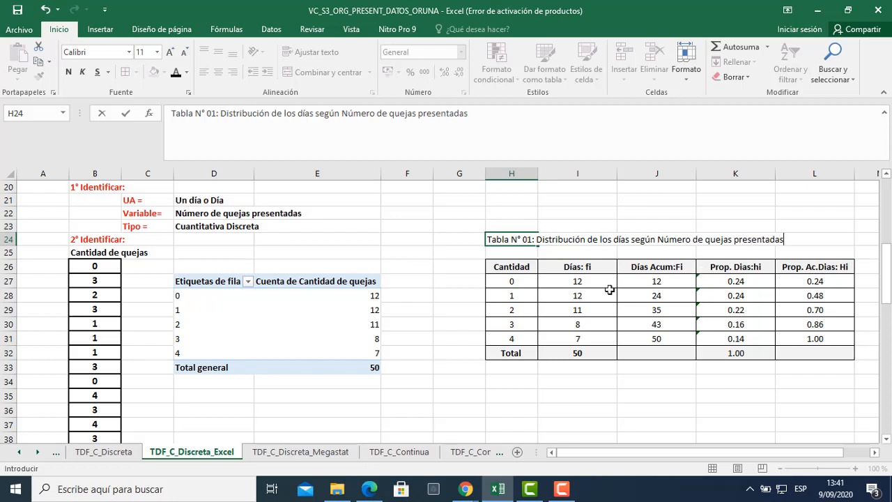
left_click(461, 266)
Merge and centre the table title across H24:L24 and make it bold
scroll(393, 260, "up", 2)
scroll(393, 259, "up", 4)
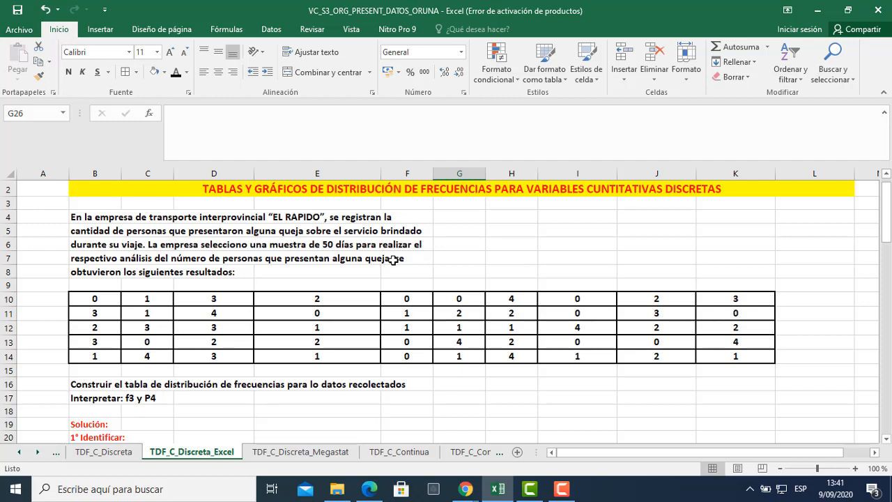
scroll(393, 259, "down", 4)
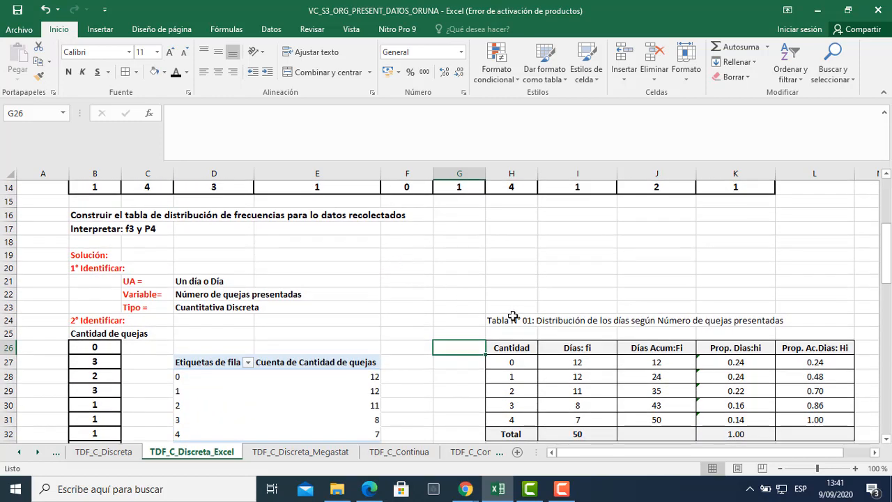
left_click_drag(496, 320, 831, 317)
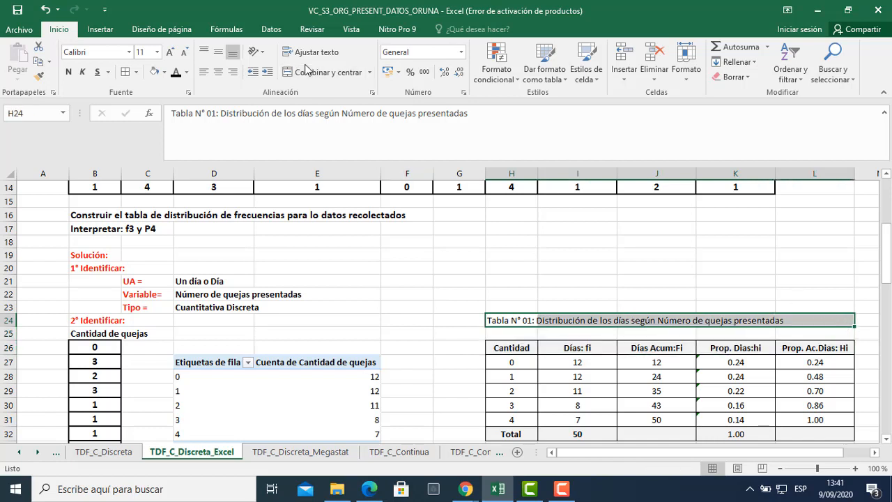
left_click(299, 72)
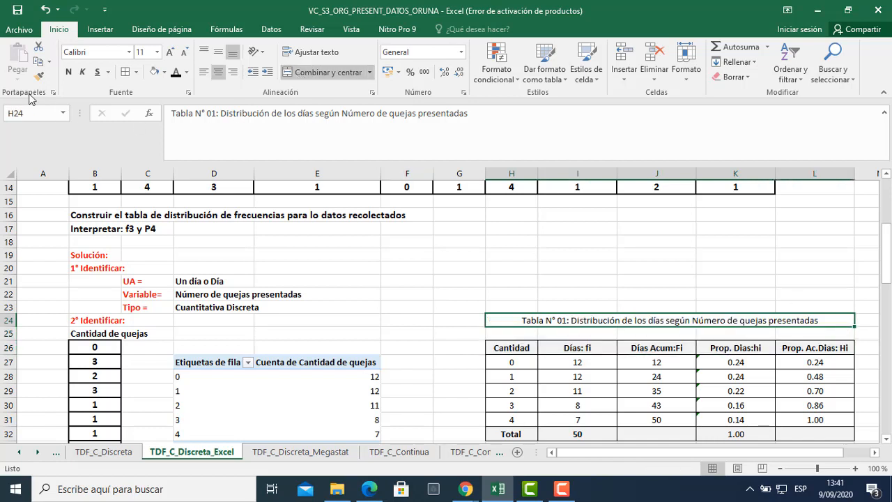
left_click(67, 72)
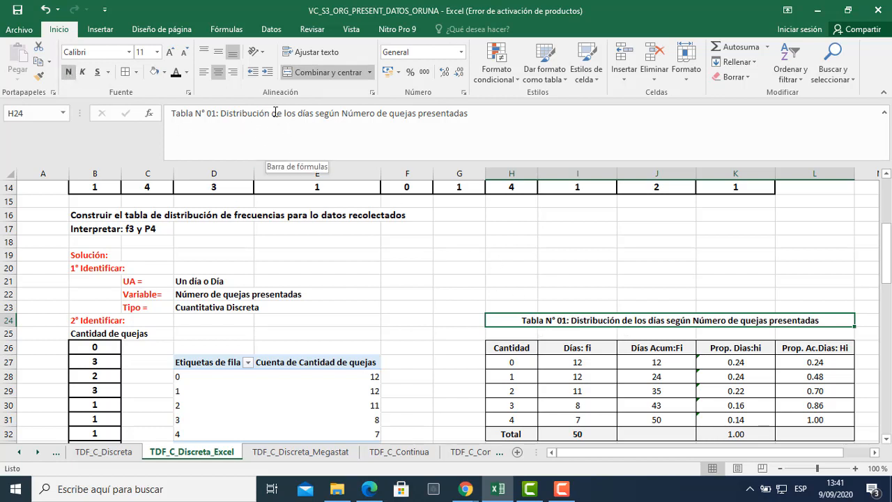
Colour the words "de los días" and "Número de quejas presentadas" in the H24 title with the standard blue font colour
left_click_drag(273, 113, 314, 118)
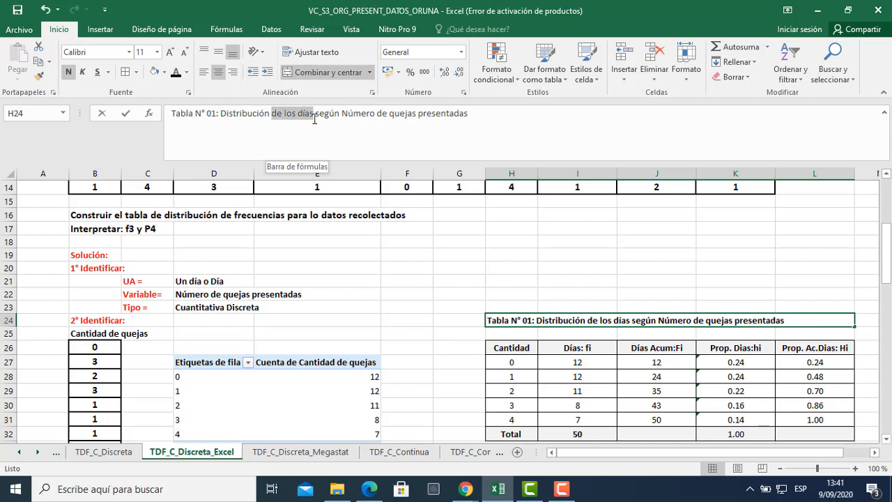
left_click(186, 72)
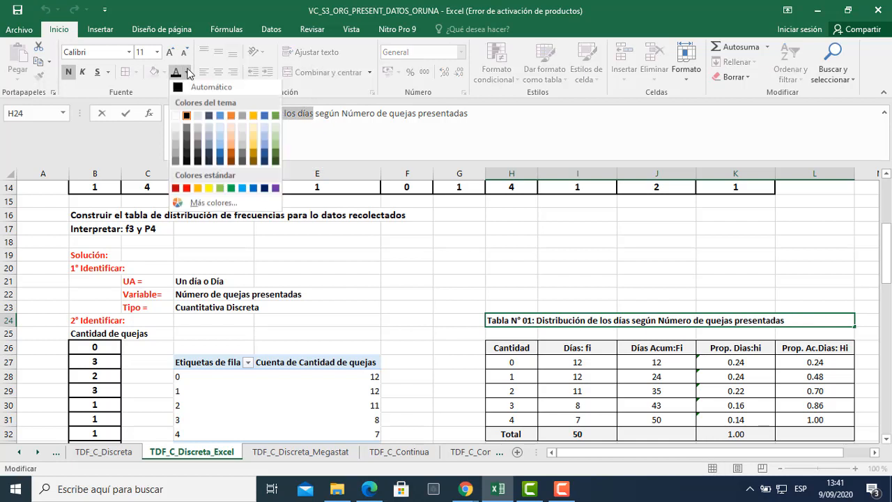
left_click(252, 189)
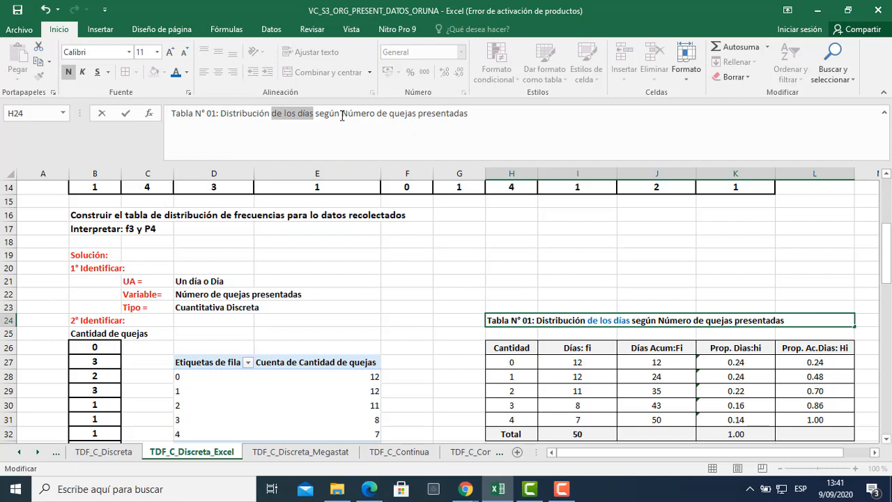
left_click_drag(342, 116, 474, 115)
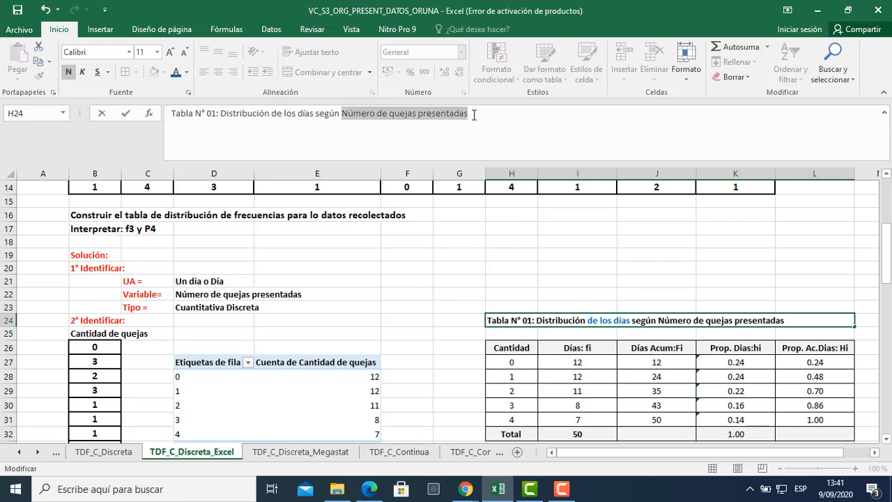
left_click(176, 73)
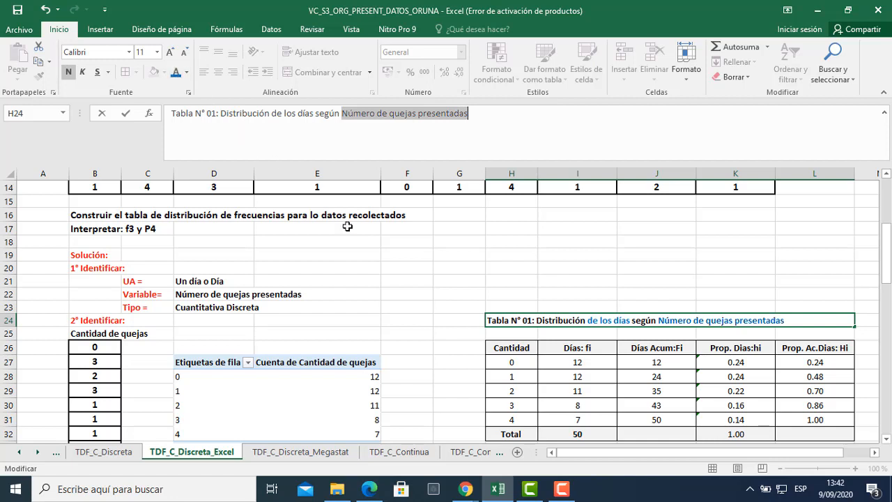
left_click(510, 284)
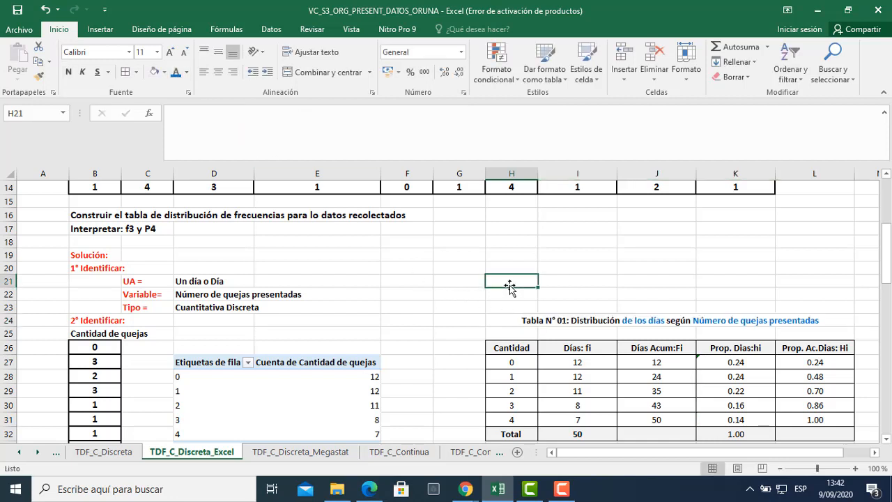
Fill the merged title cell H24 with standard yellow
left_click(533, 319)
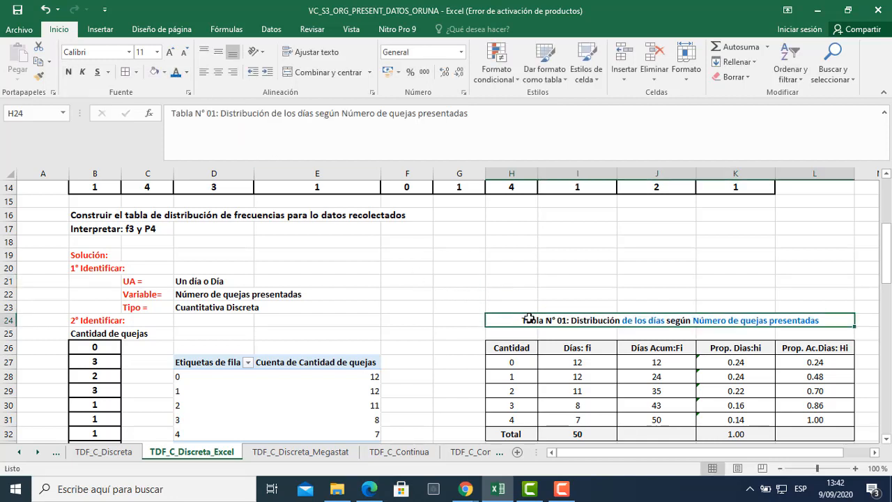
left_click(165, 72)
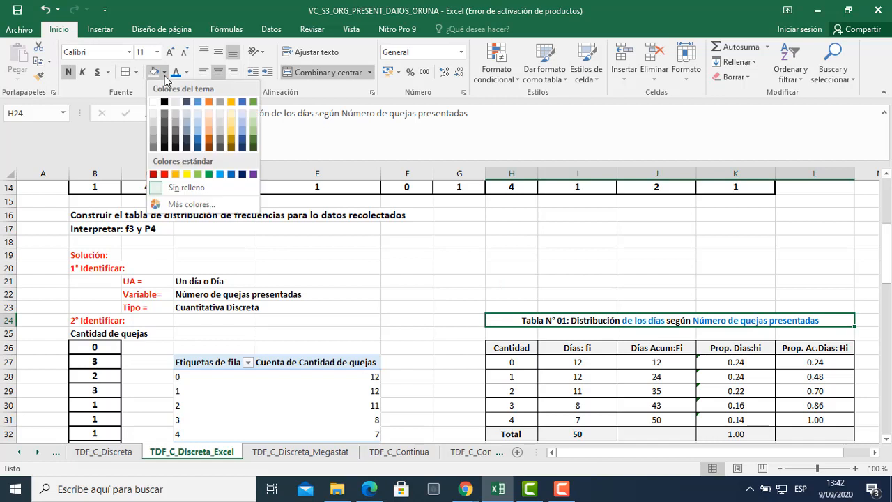
left_click(176, 174)
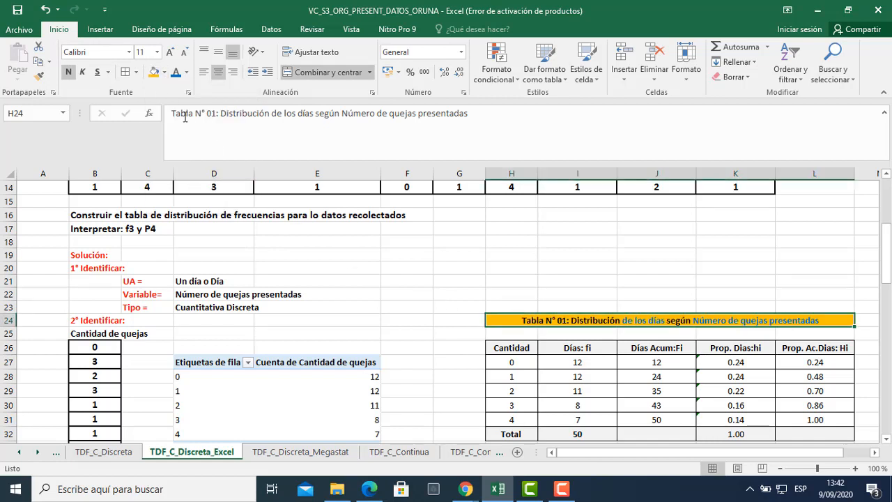
left_click(165, 72)
left_click(186, 174)
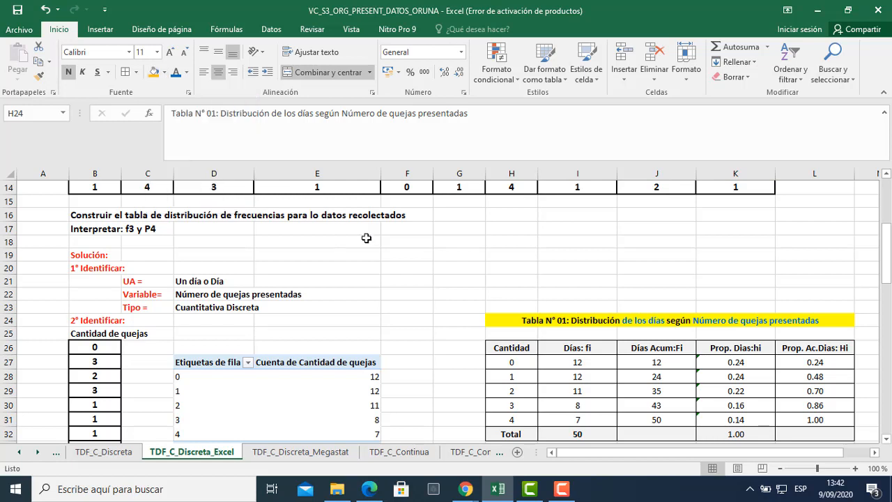
left_click(481, 243)
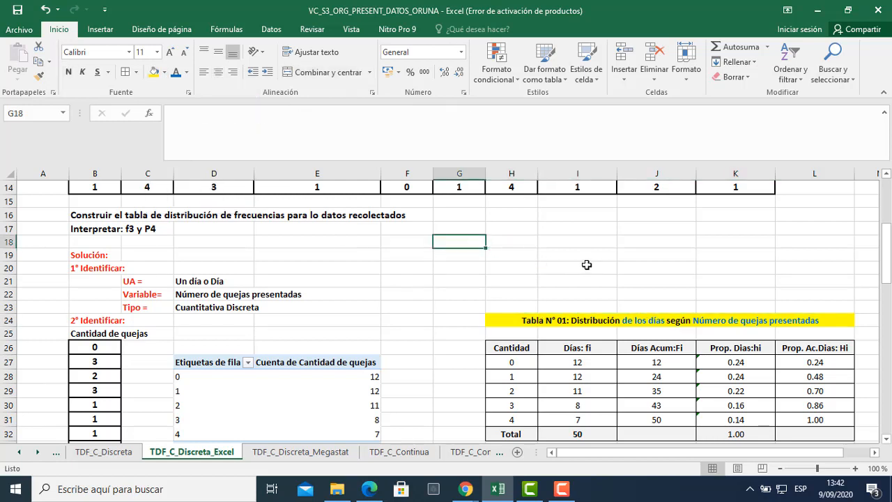
Enter the source label "Fuente:" in H33, directly below the frequency table's Total row
scroll(587, 264, "down", 3)
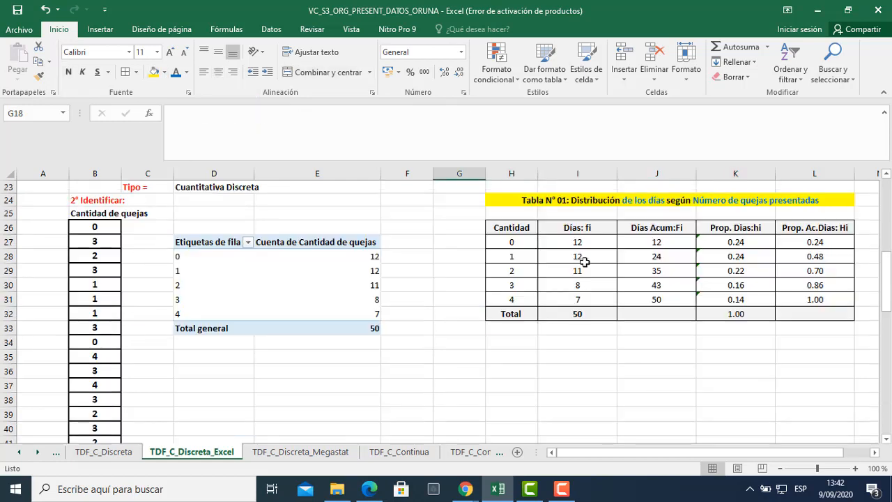
left_click(518, 327)
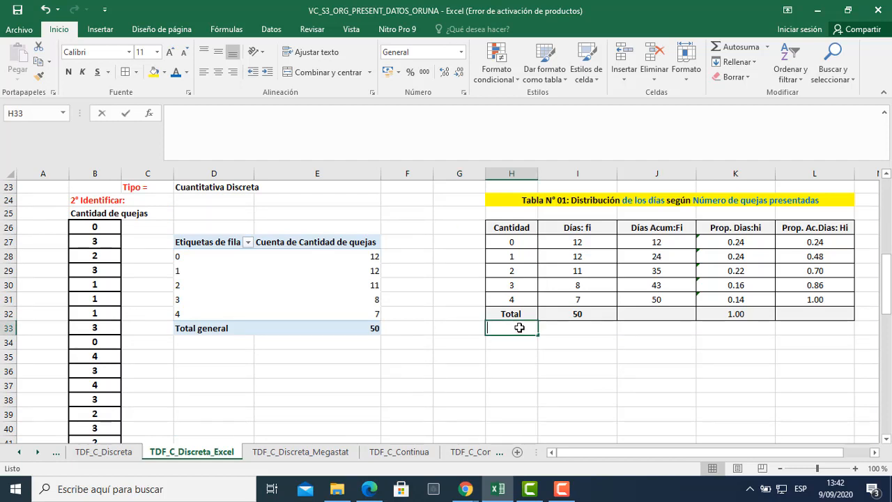
type("Fuete")
key("BackSpace")
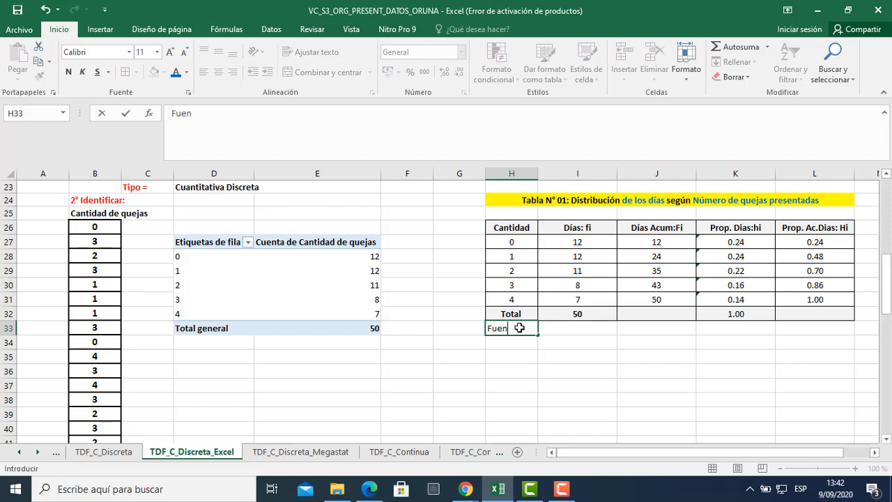
type("te:")
left_click_drag(520, 227, 824, 318)
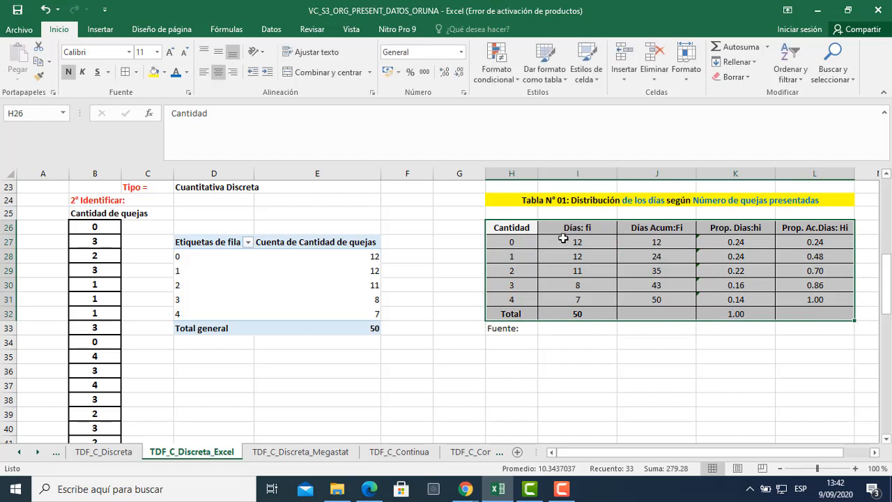
left_click(513, 329)
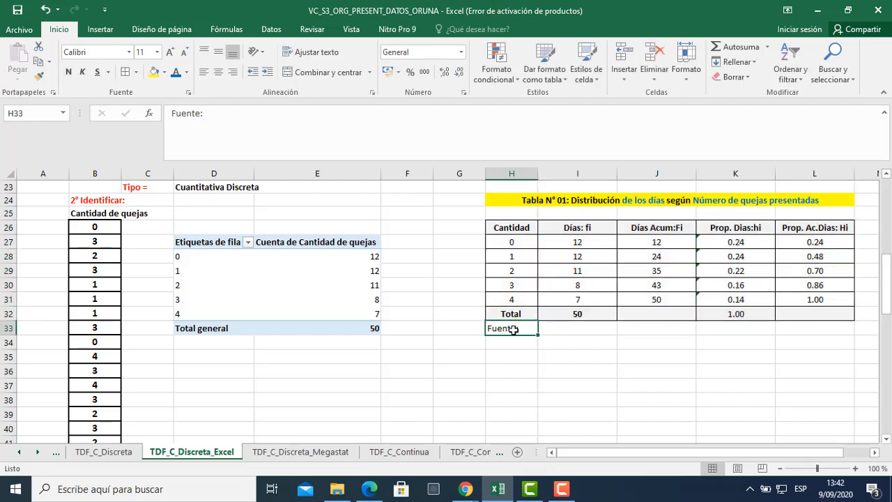
left_click(515, 358)
Complete the source note in H33 so it reads Fuente: Transporte Interprovincial "El Rapido"
double_click(527, 332)
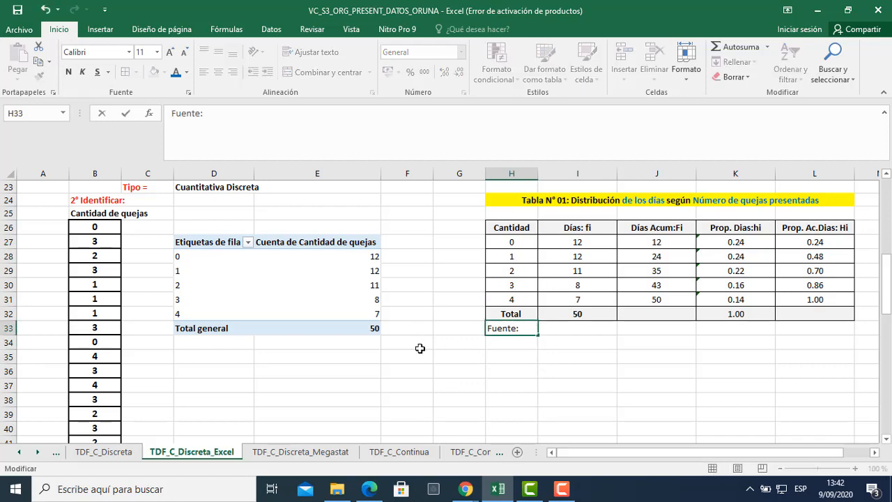
scroll(438, 368, "up", 7)
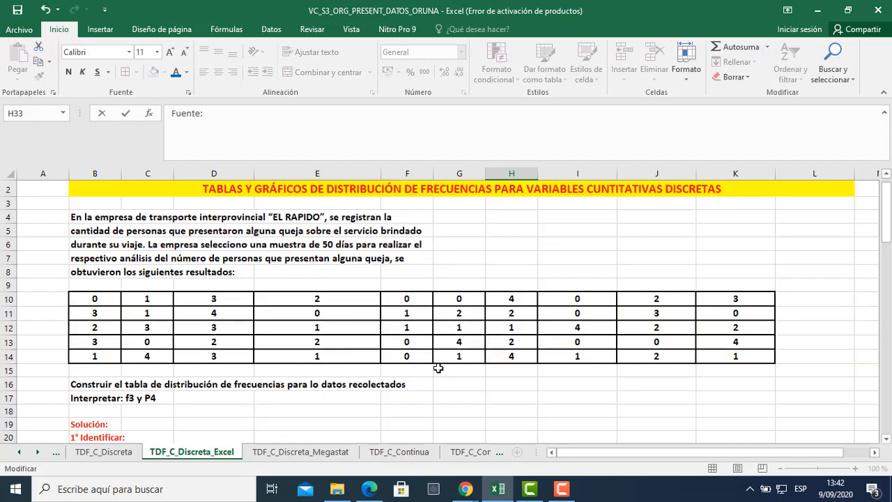
scroll(437, 368, "down", 5)
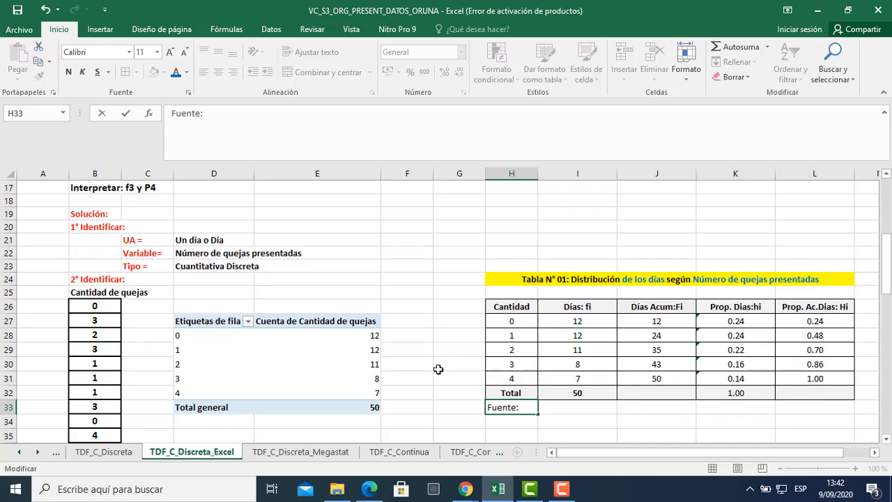
type("Transporte")
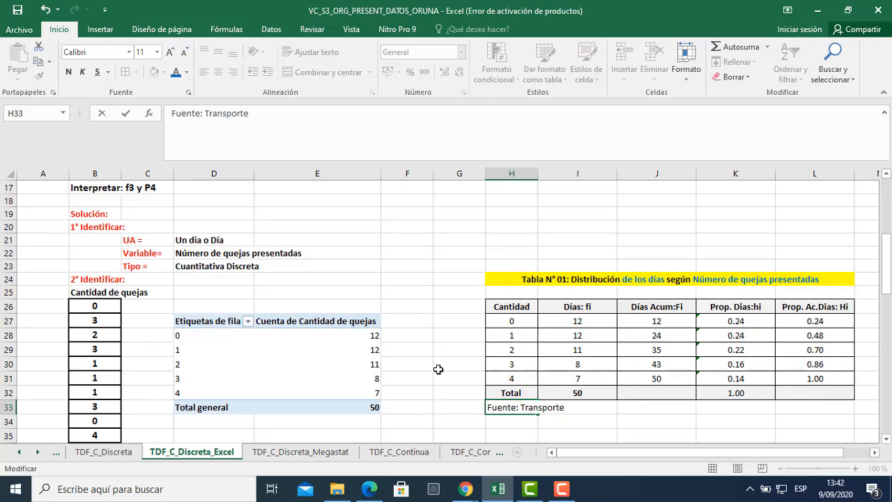
type(" Interprovincial")
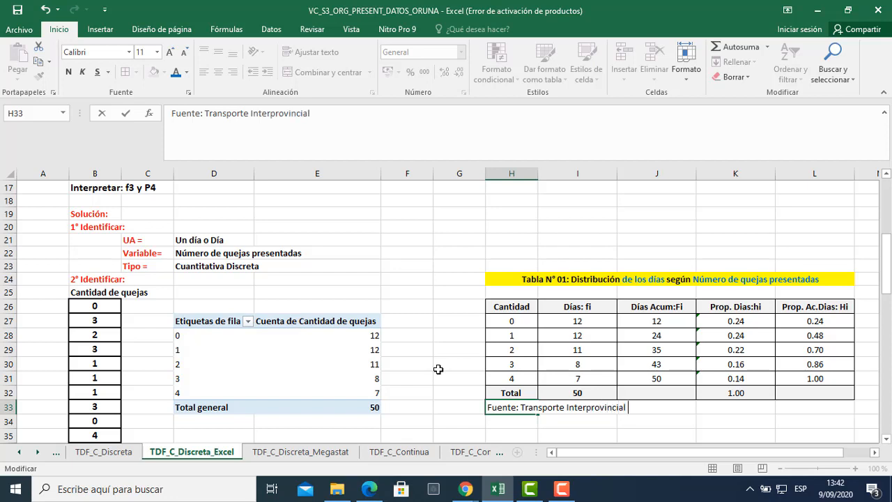
type(" \"El Rapido")
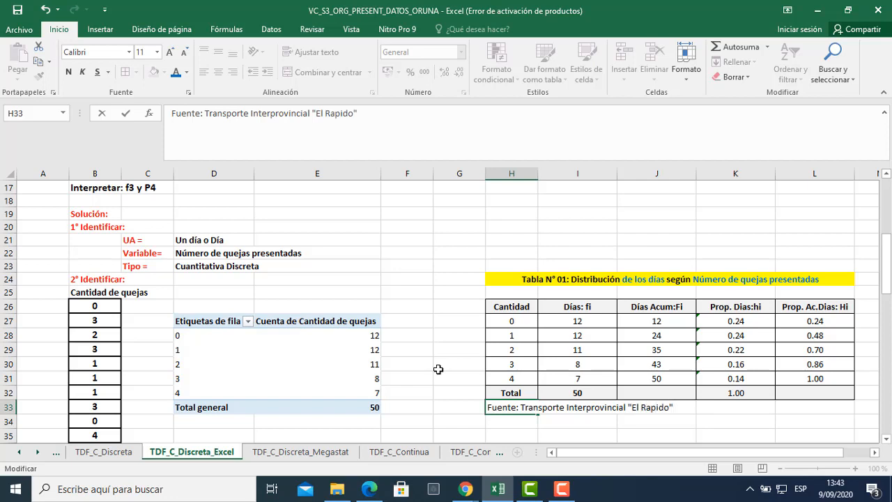
left_click(412, 218)
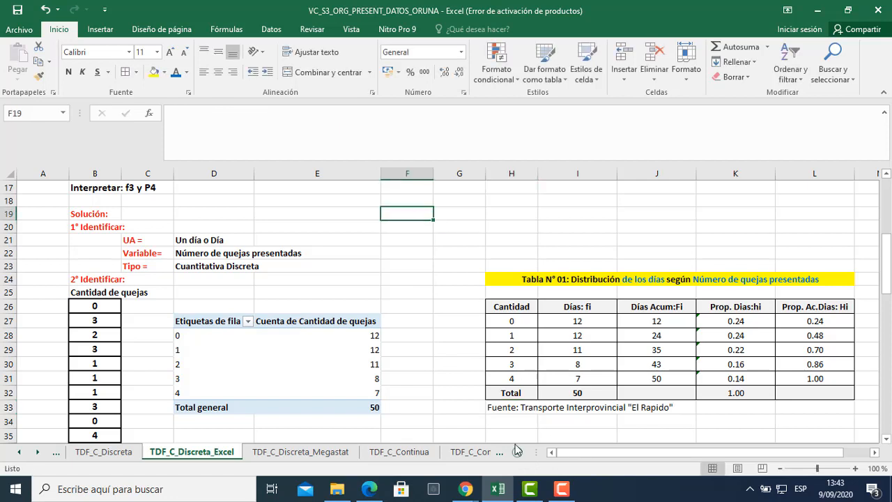
Format the source note in H33 with font size 8, standard red font colour and bold
left_click(499, 410)
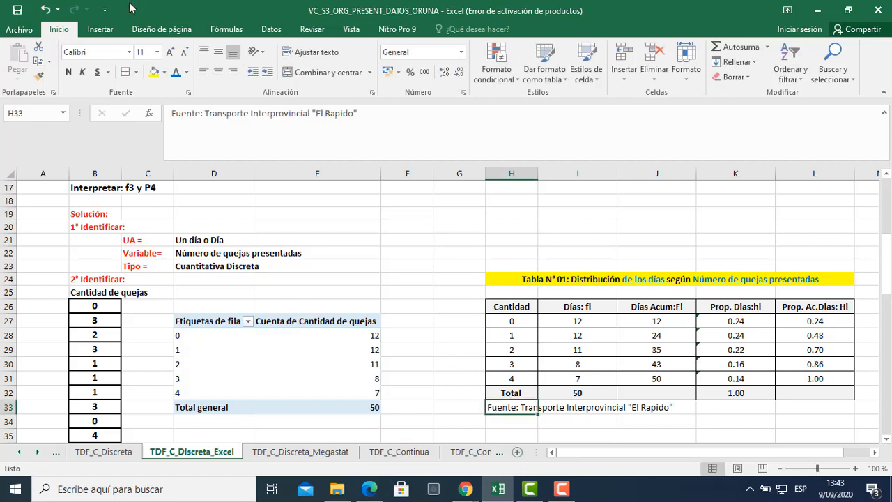
left_click(158, 52)
left_click(143, 67)
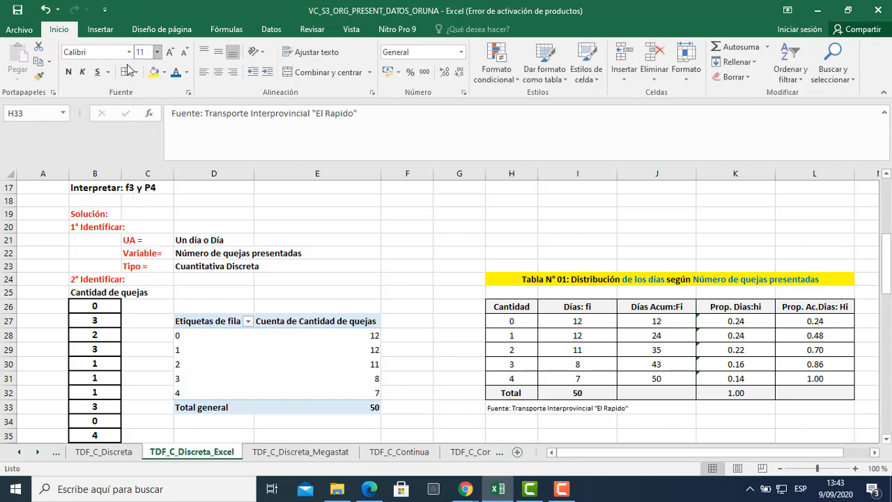
left_click(187, 72)
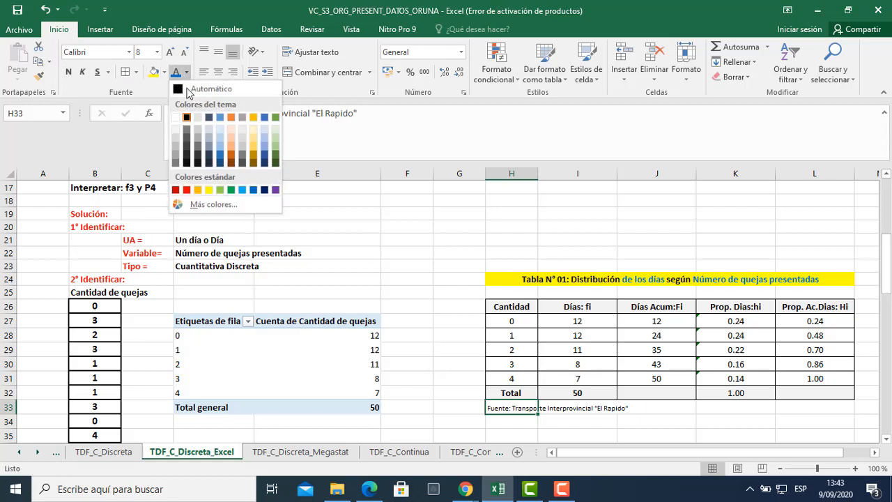
left_click(187, 190)
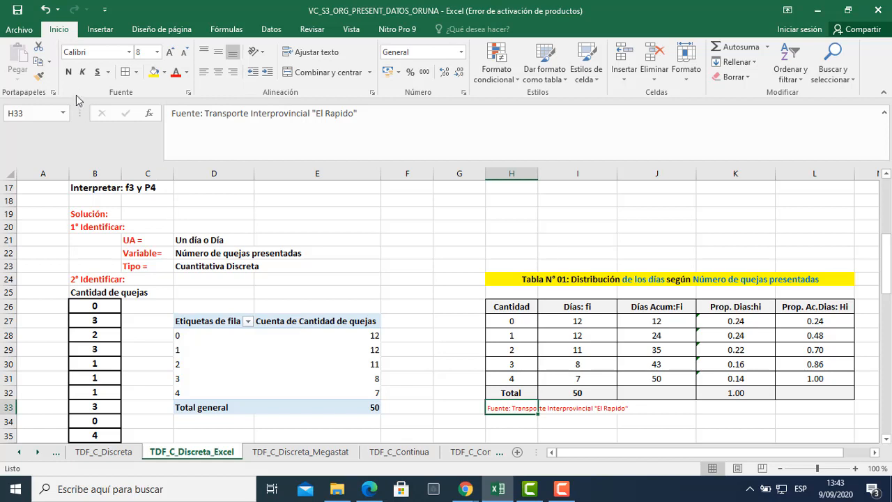
left_click(69, 73)
left_click(432, 213)
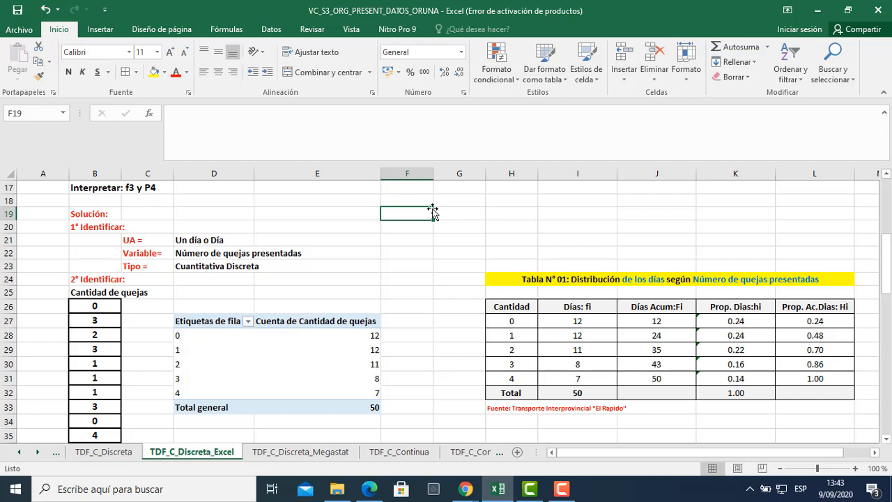
Examine the model stick chart (Gráfico de Bastón) for discrete quantitative variables on the TDF_C_Discreta sheet
left_click(129, 453)
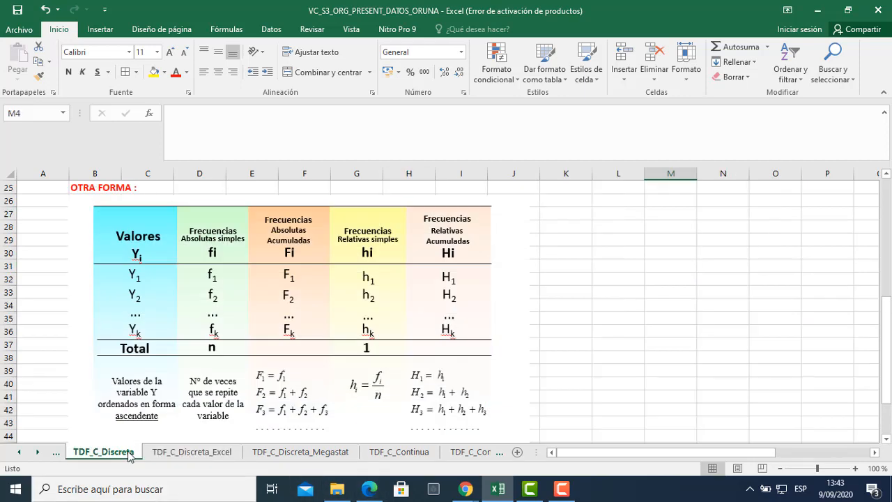
scroll(576, 298, "up", 5)
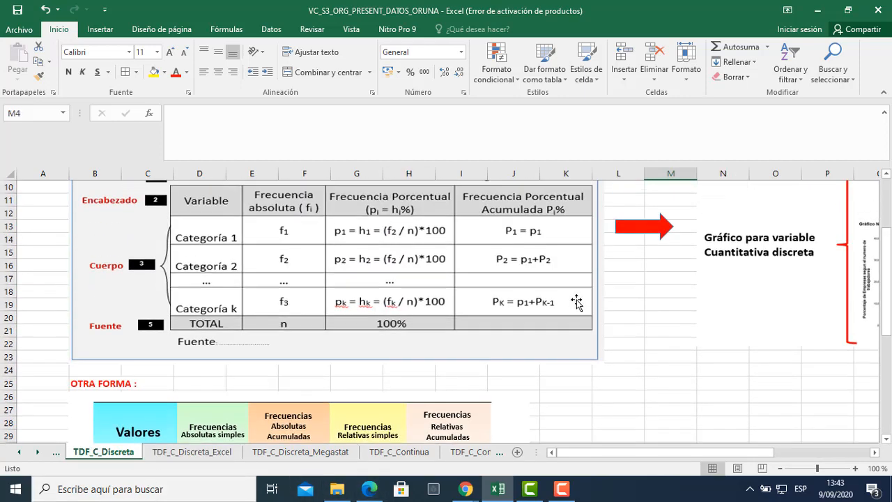
left_click(877, 454)
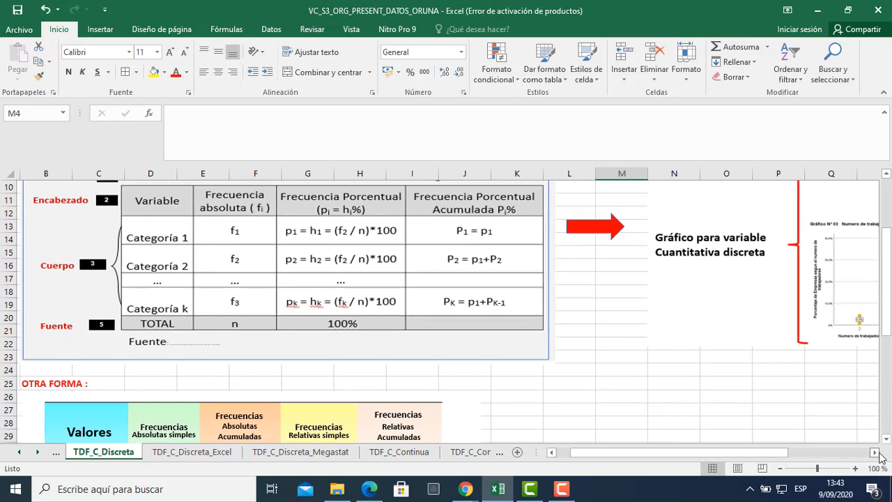
left_click(877, 454)
left_click(877, 454)
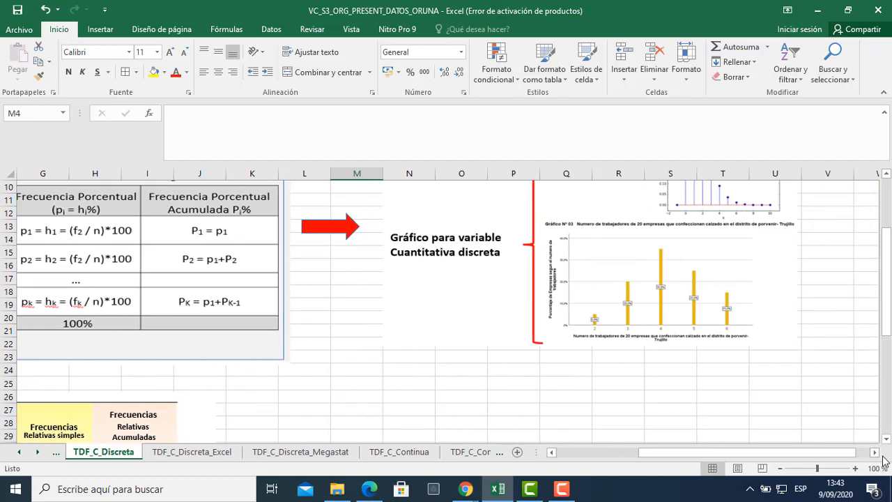
scroll(861, 346, "up", 2)
left_click(728, 269)
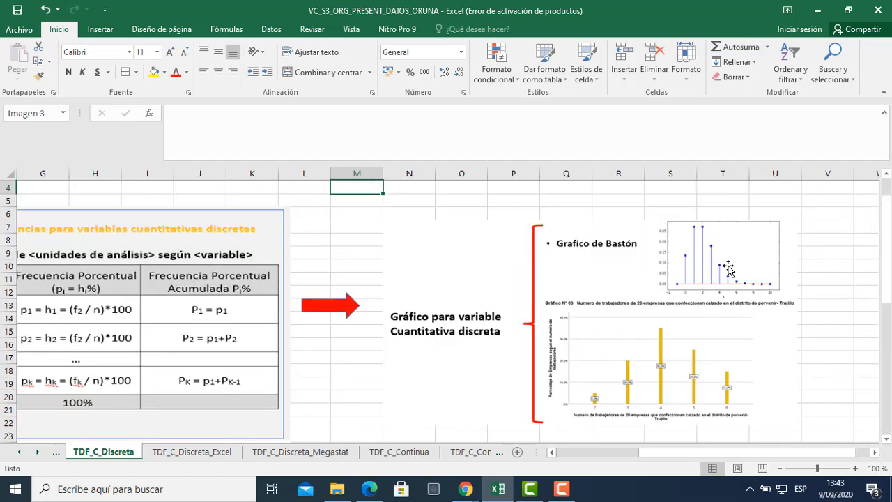
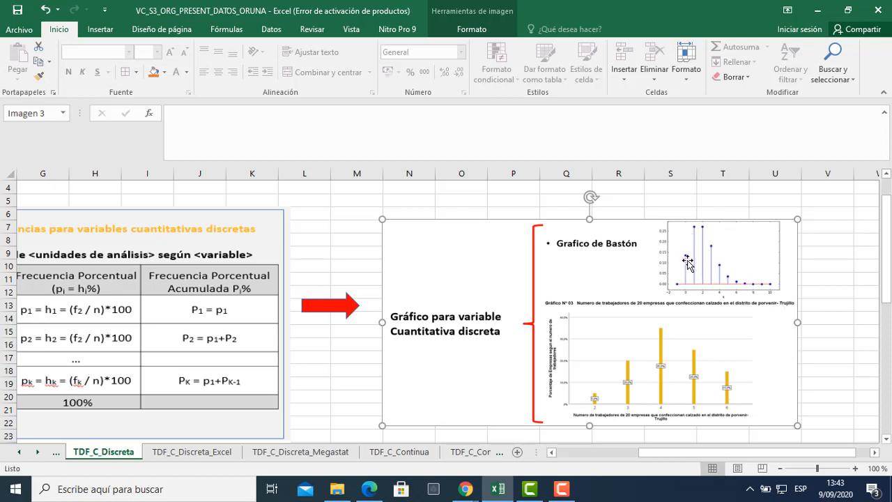
left_click(834, 309)
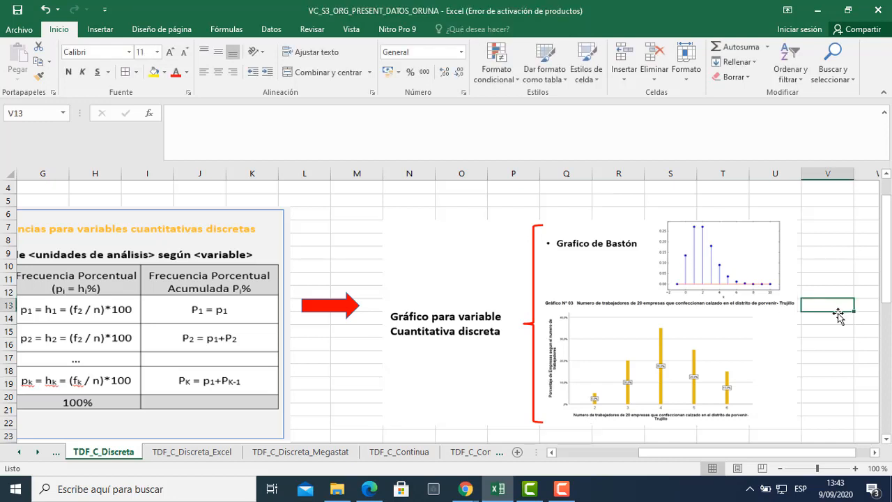
scroll(668, 382, "down", 4)
scroll(668, 382, "down", 3)
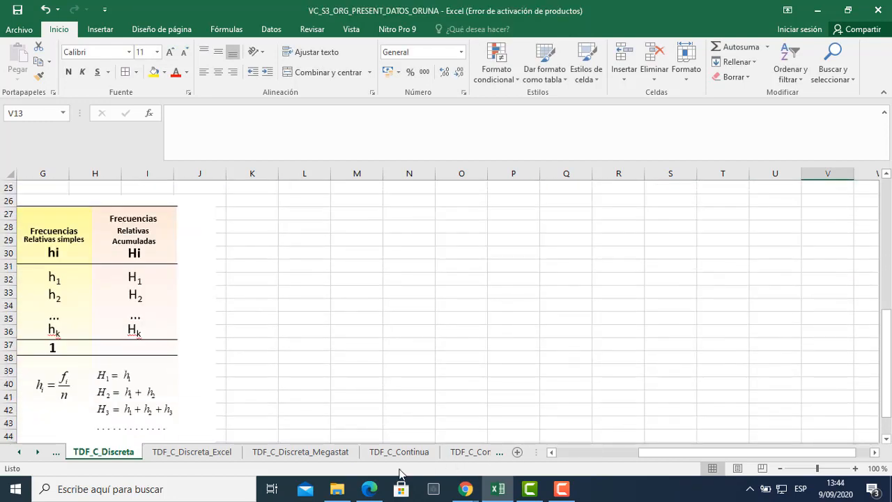
On the TDF_C_Discreta_Excel sheet, insert an empty 2D line chart with markers and place it beside the frequency table, around rows 22 to 35
left_click(195, 454)
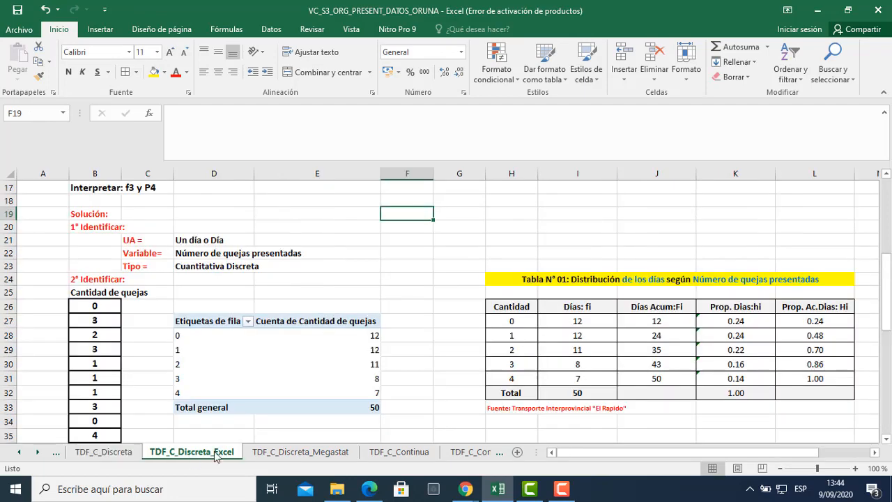
scroll(664, 400, "down", 1)
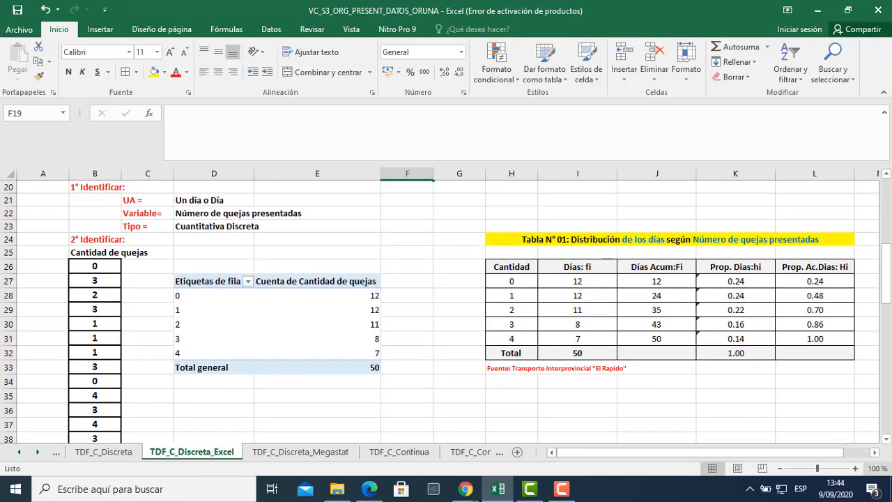
left_click(876, 452)
left_click(876, 453)
left_click(876, 453)
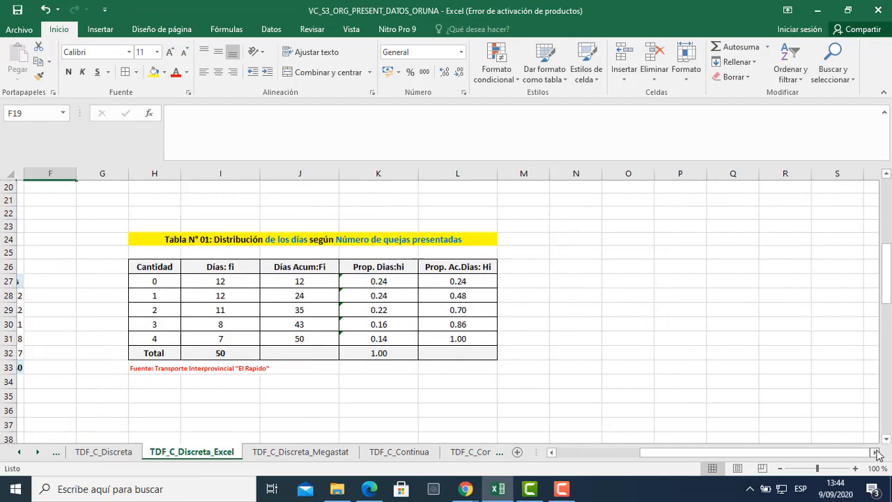
left_click(876, 452)
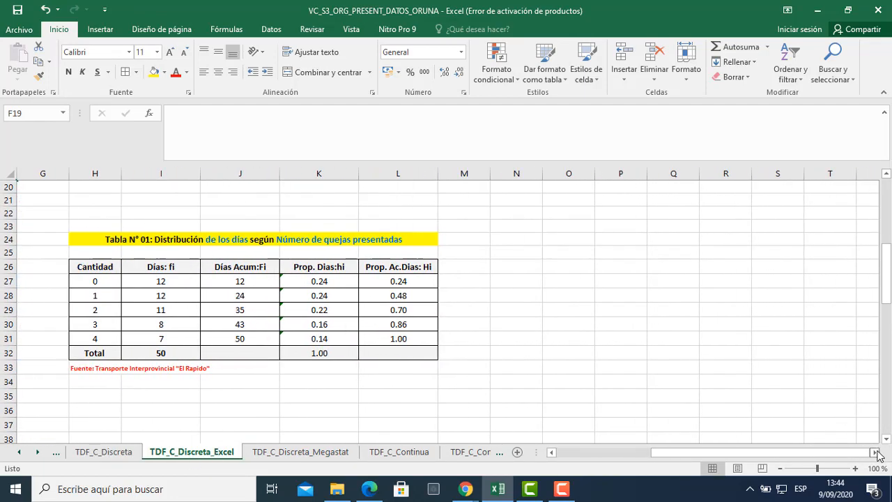
left_click(572, 226)
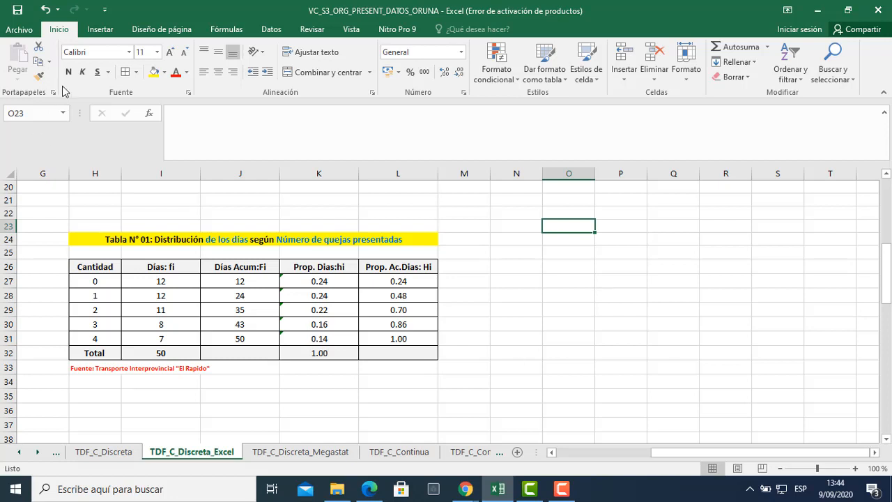
left_click(103, 32)
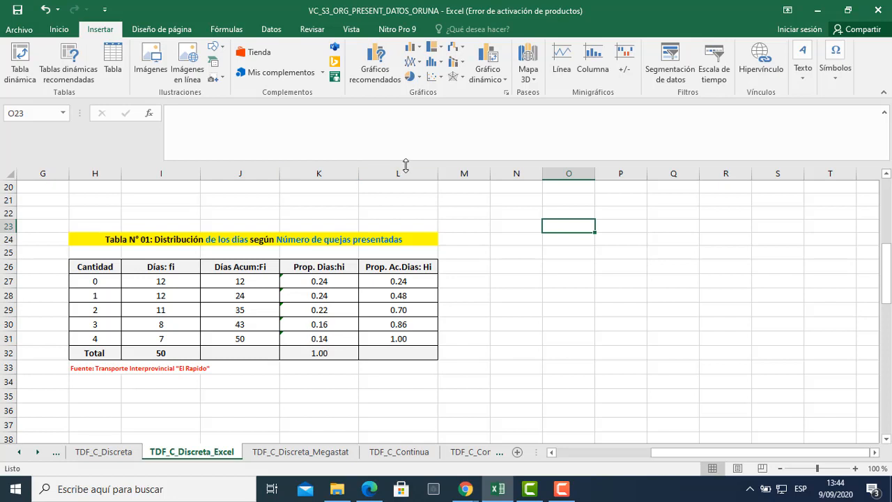
left_click(419, 62)
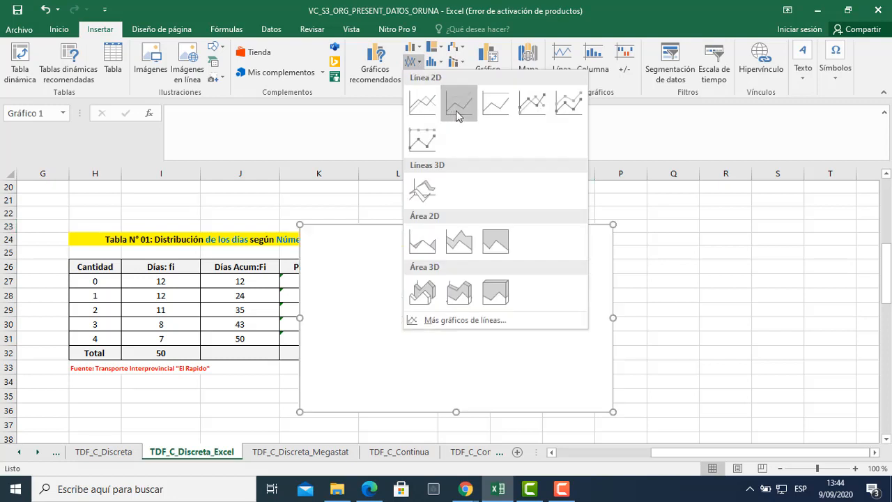
left_click(538, 115)
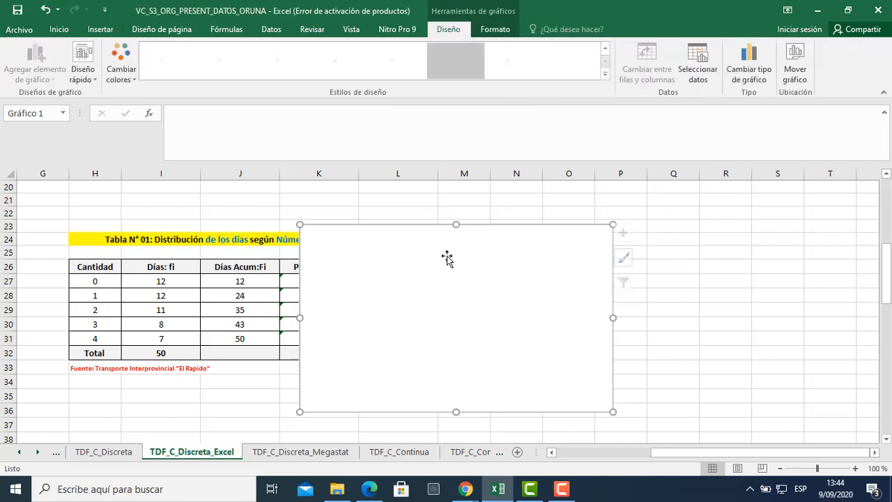
mouse_move(396, 230)
left_mouse_down()
mouse_move(601, 232)
mouse_move(578, 212)
left_mouse_up()
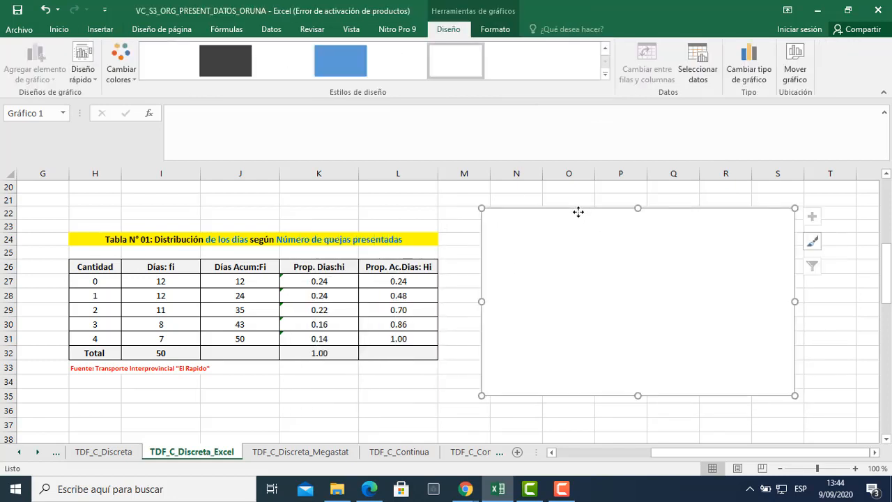
Add a data series to the empty chart with the Días: fi frequencies in I27:I31 as its values
left_click(697, 73)
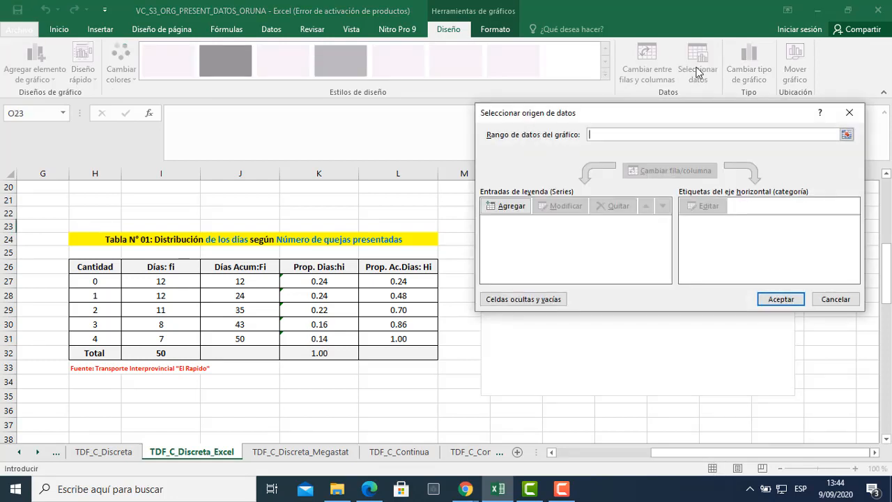
left_click(509, 206)
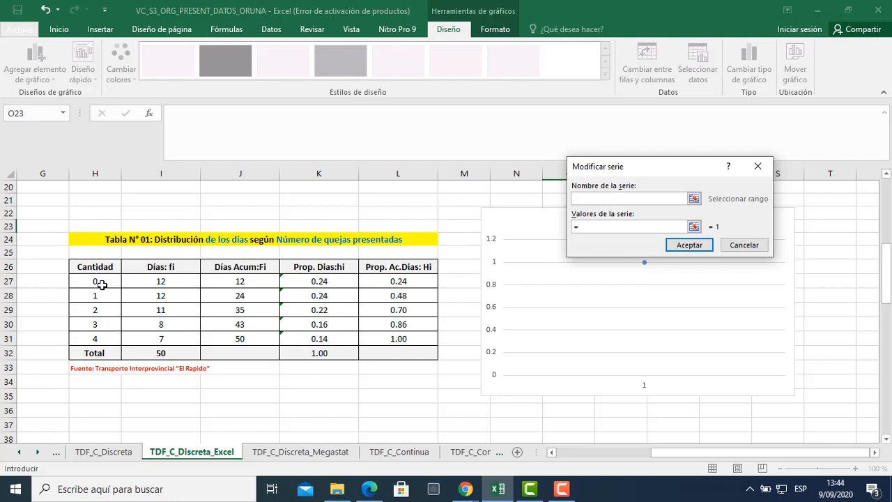
left_click_drag(96, 281, 95, 342)
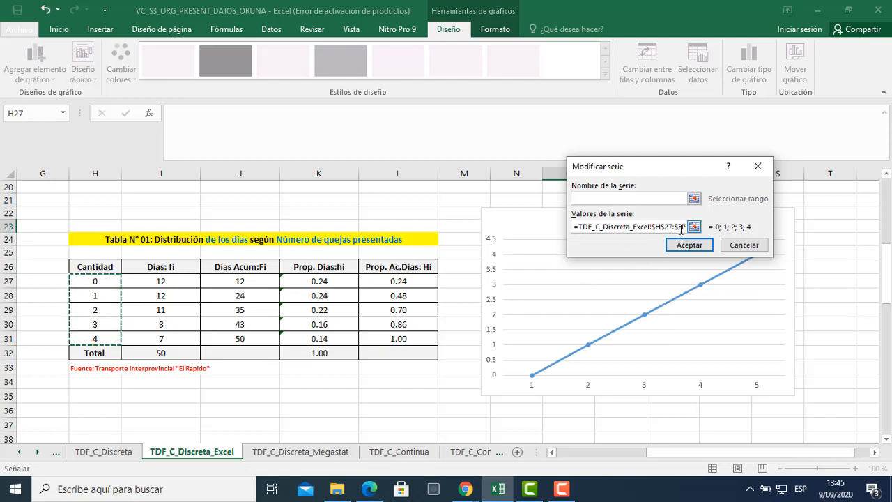
left_click_drag(577, 226, 685, 227)
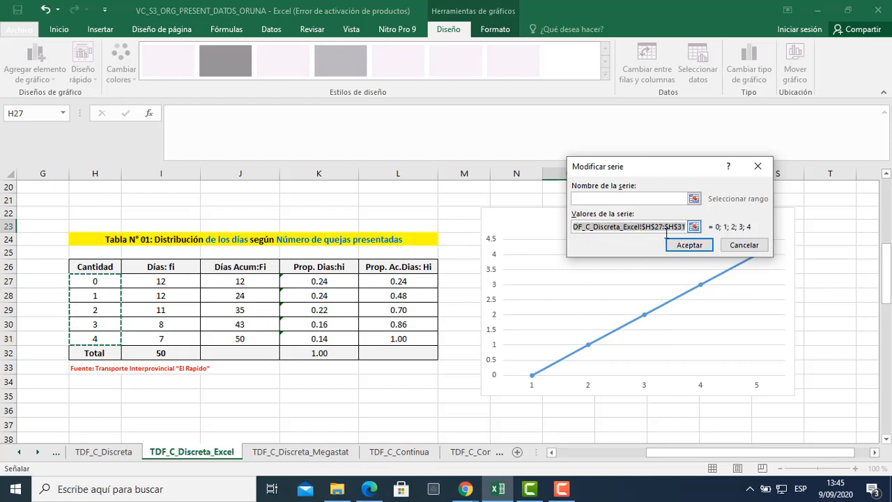
key("BackSpace")
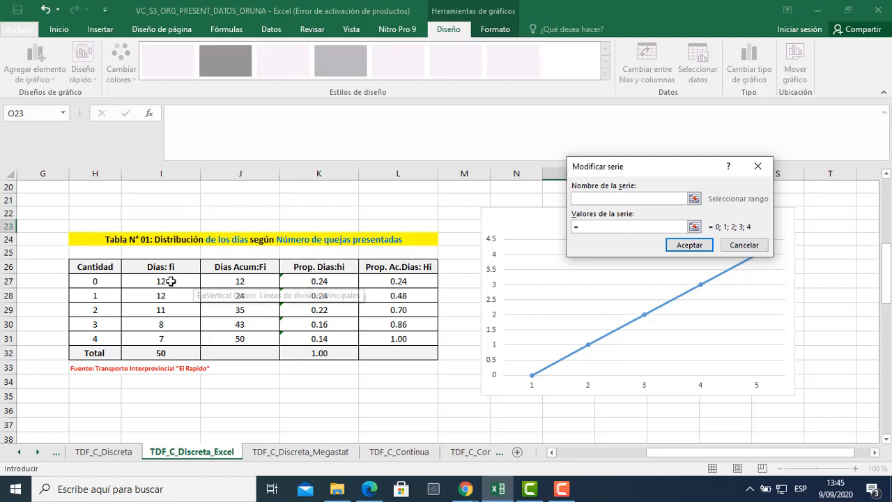
left_click_drag(175, 281, 175, 339)
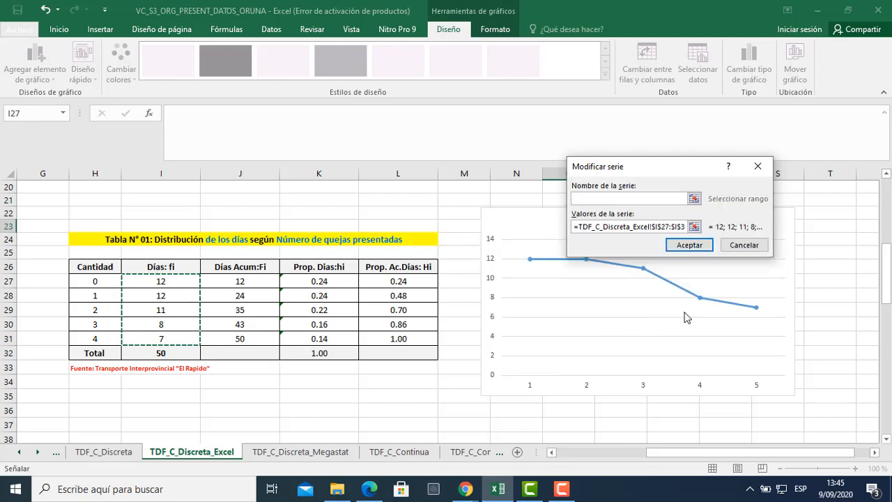
left_click(695, 250)
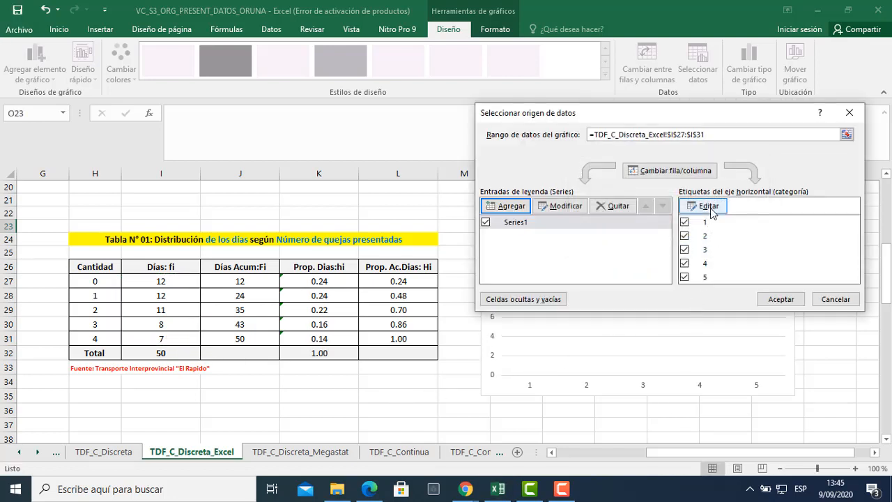
Set the chart's horizontal axis labels to the Cantidad values in H27:H31 and accept the data source
left_click(708, 206)
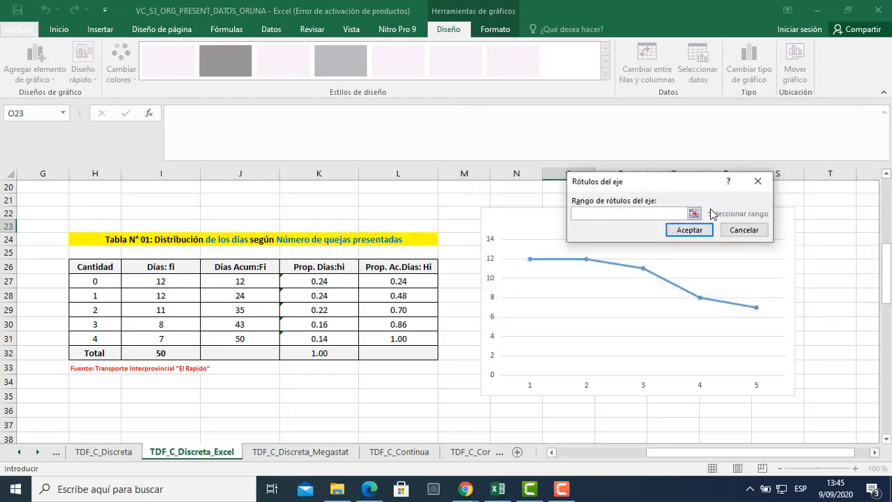
left_click_drag(94, 280, 100, 337)
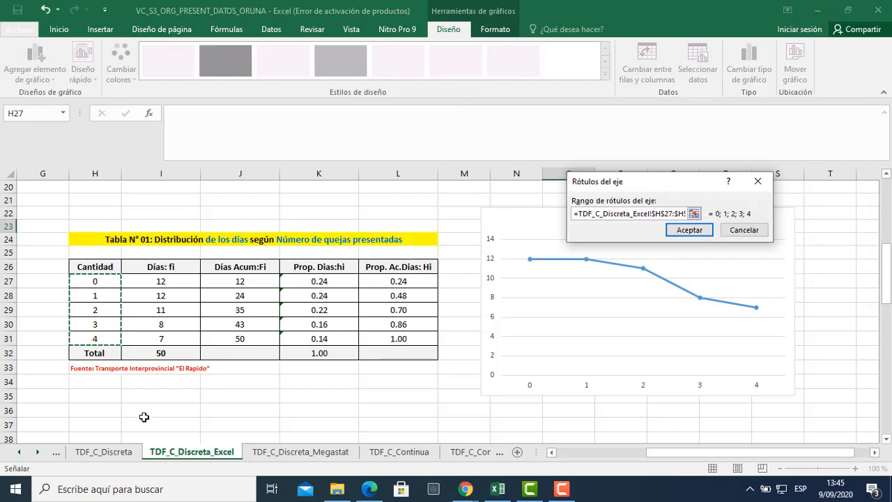
left_click(689, 229)
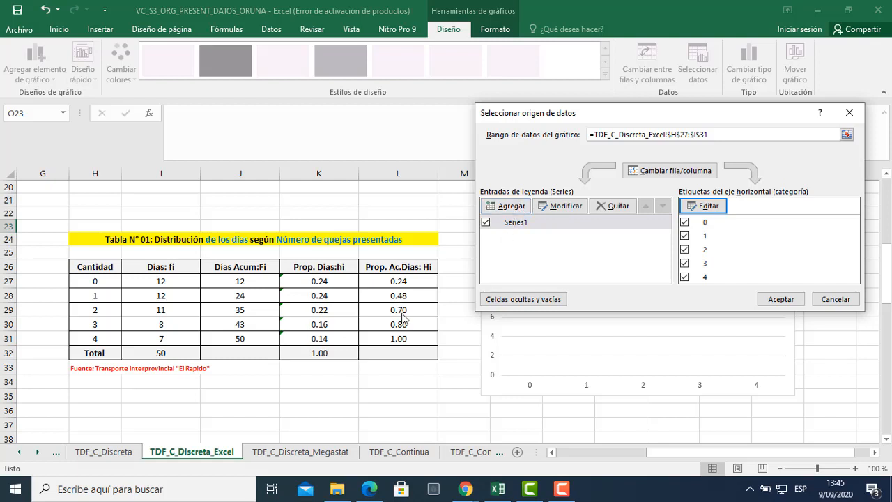
left_click_drag(750, 116, 568, 68)
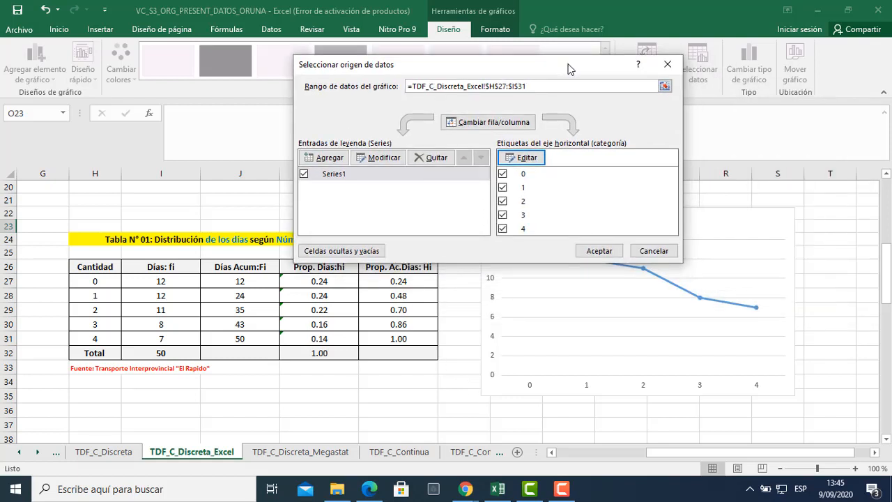
left_click(596, 252)
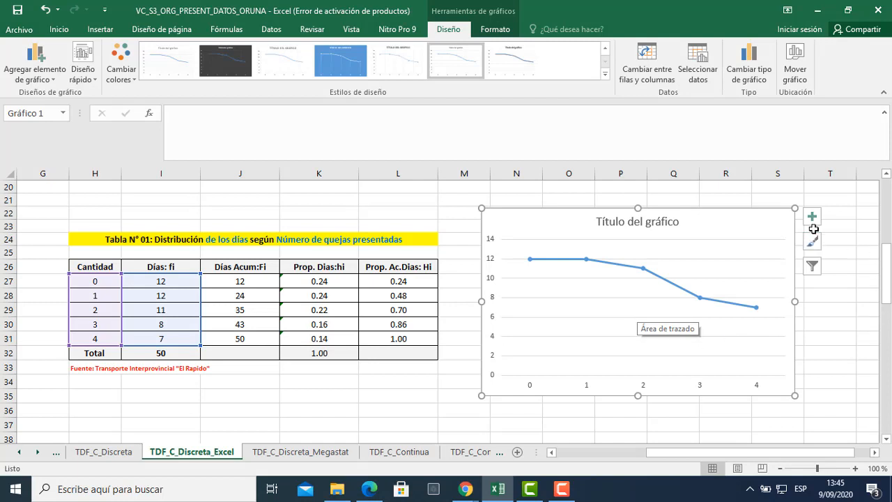
Format the chart's data series with no line (Sin línea) so that only its markers are drawn
left_click(547, 260)
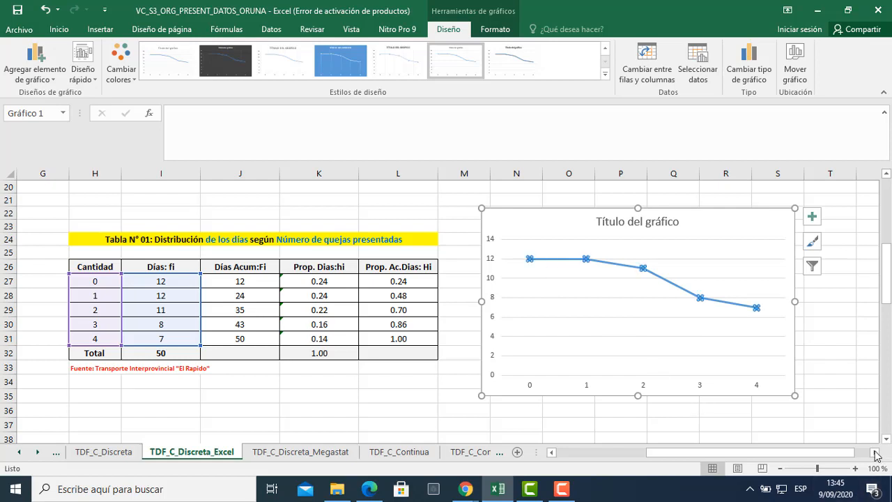
key("ctrl+1")
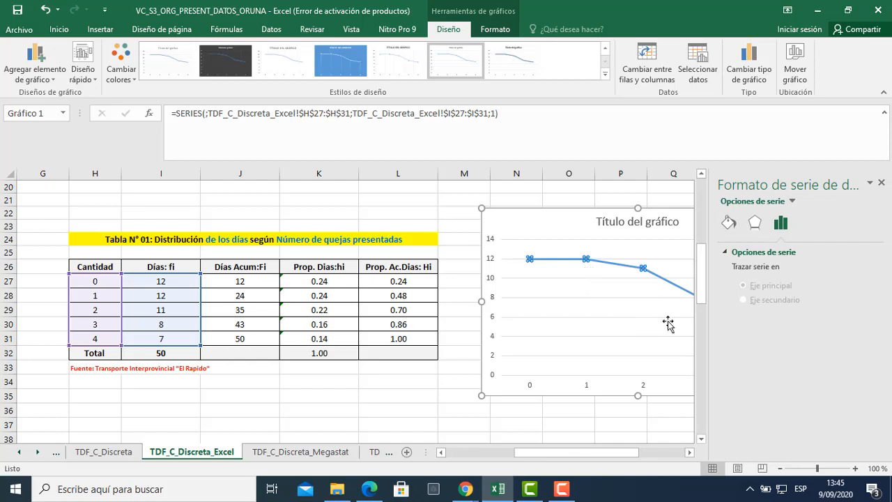
left_click(729, 224)
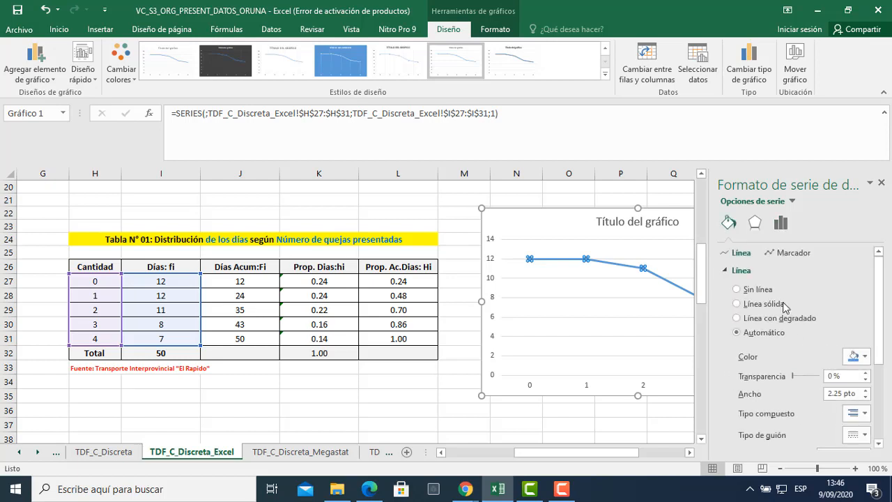
left_click(737, 289)
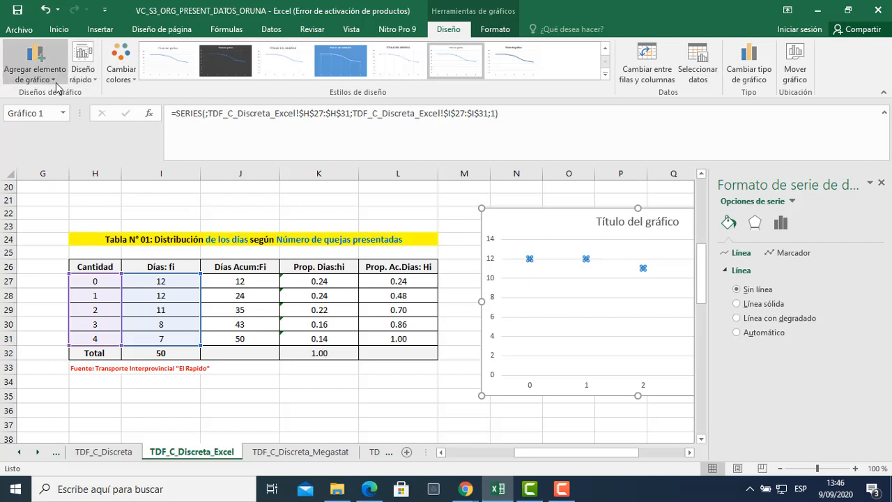
left_click(691, 453)
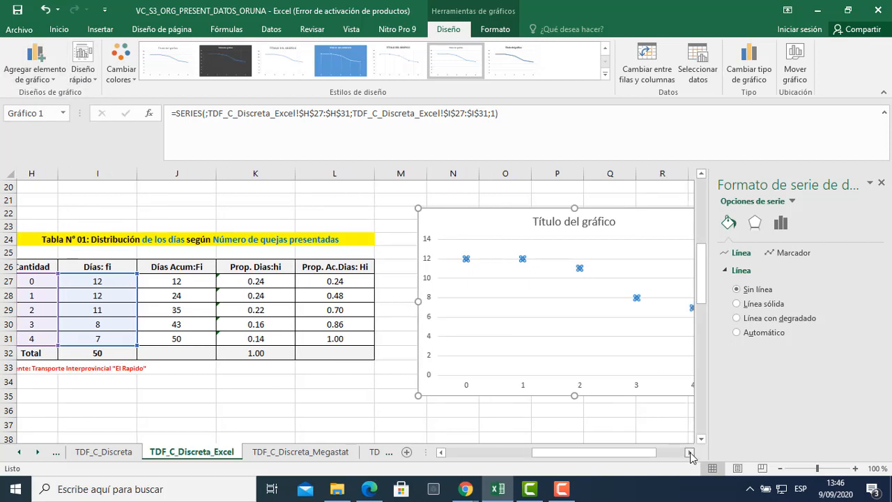
left_click(691, 453)
left_click(691, 453)
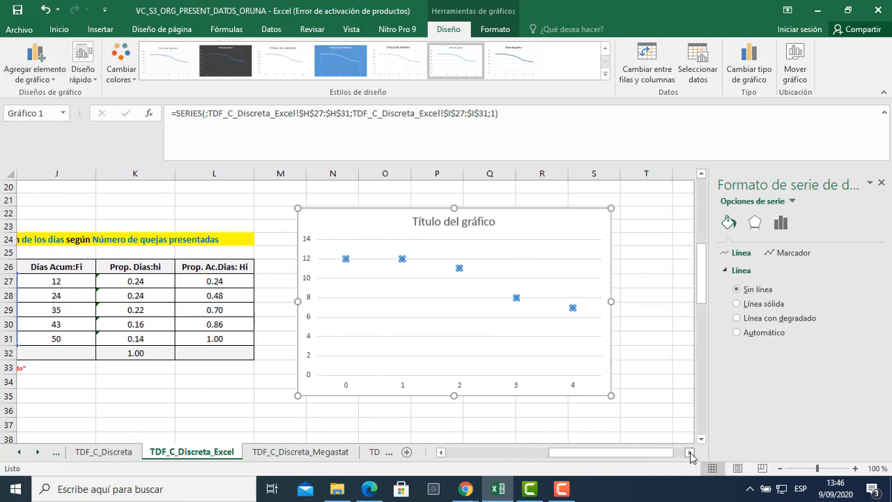
Add drop lines (Líneas de unión) to the chart so each marker is joined to the horizontal axis
left_click(55, 81)
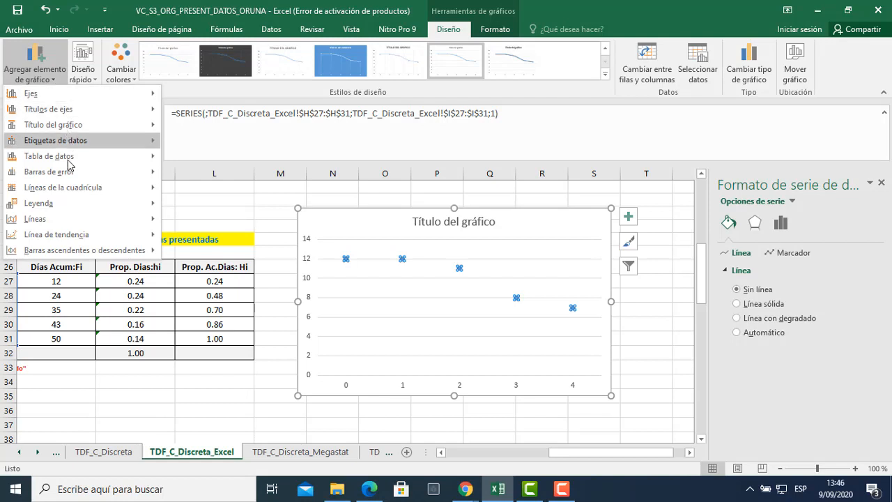
mouse_move(55, 220)
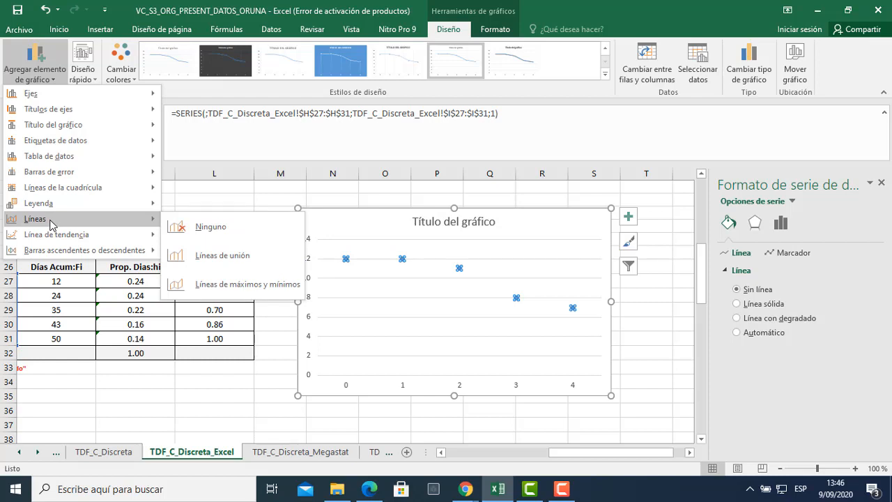
left_click(212, 257)
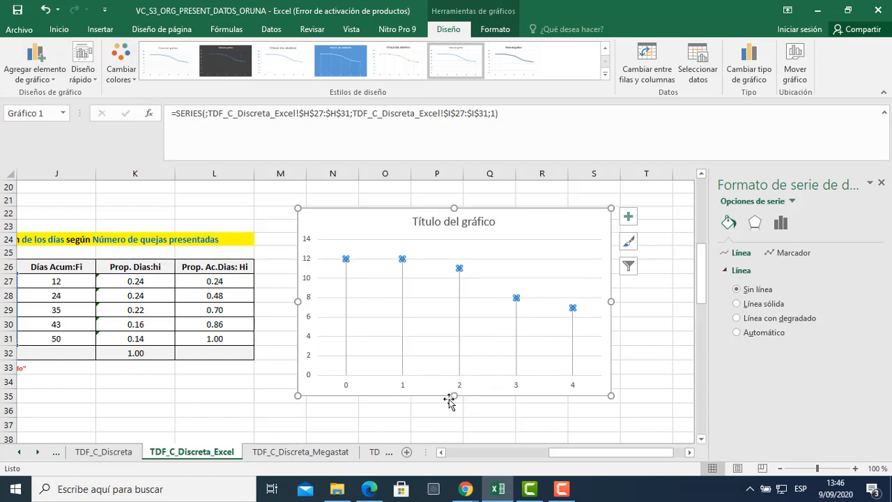
Add axis titles and data labels to the stick chart and close the formatting pane
left_click(629, 218)
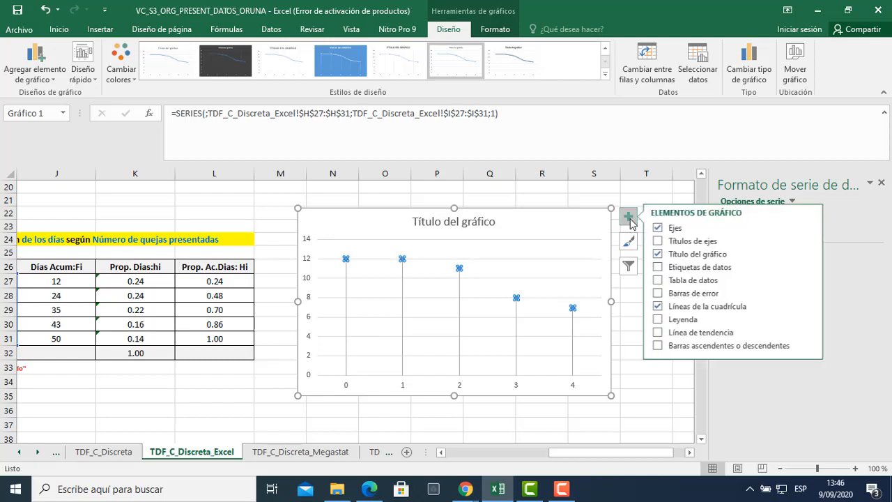
left_click(661, 241)
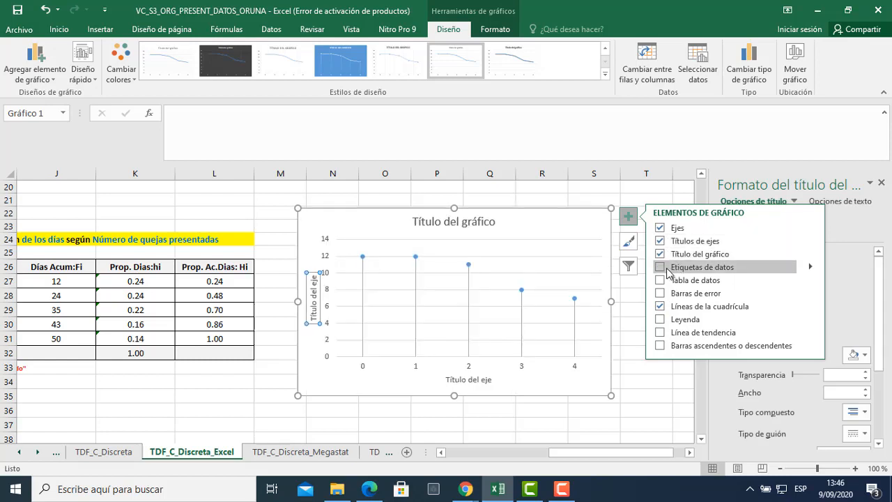
left_click(665, 269)
left_click(663, 404)
left_click(663, 405)
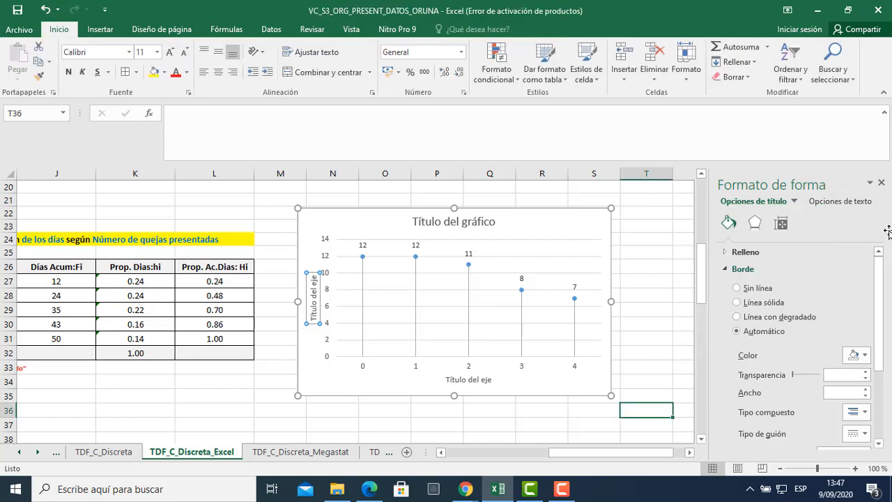
left_click(881, 183)
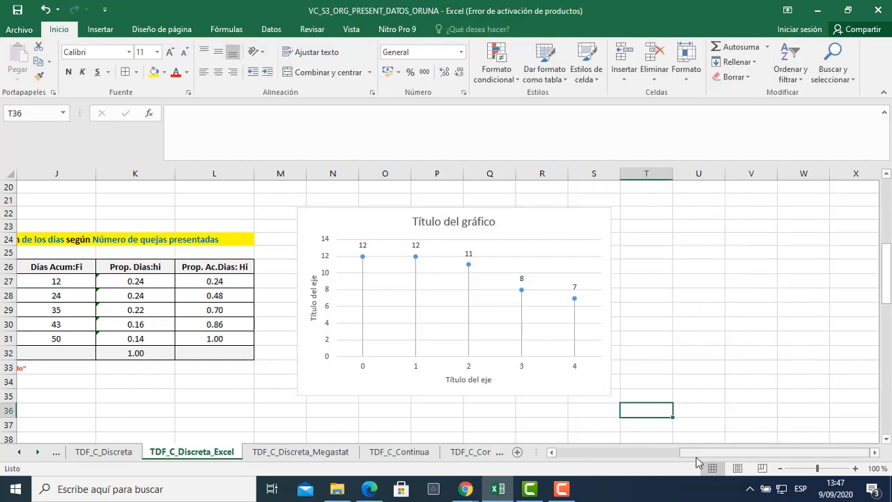
Replace the horizontal axis title of the chart with "Número de quejas Presentadas"
left_click_drag(697, 453, 661, 453)
left_click(584, 379)
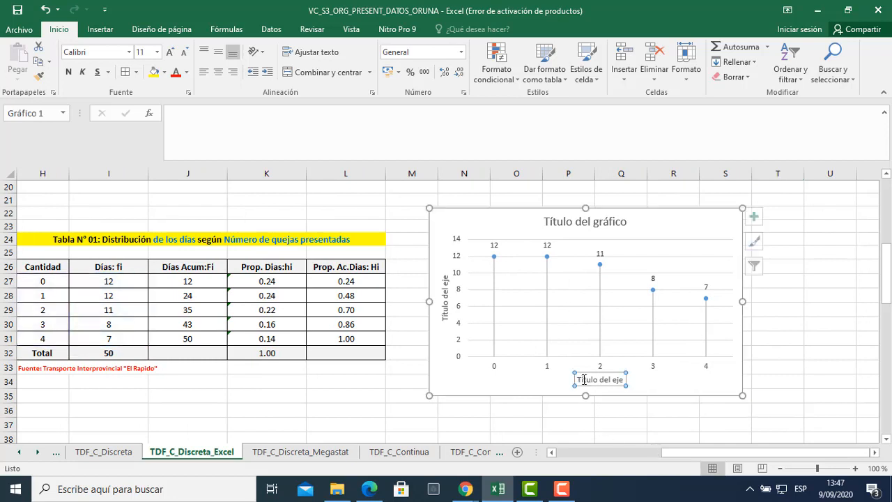
left_click_drag(578, 380, 624, 380)
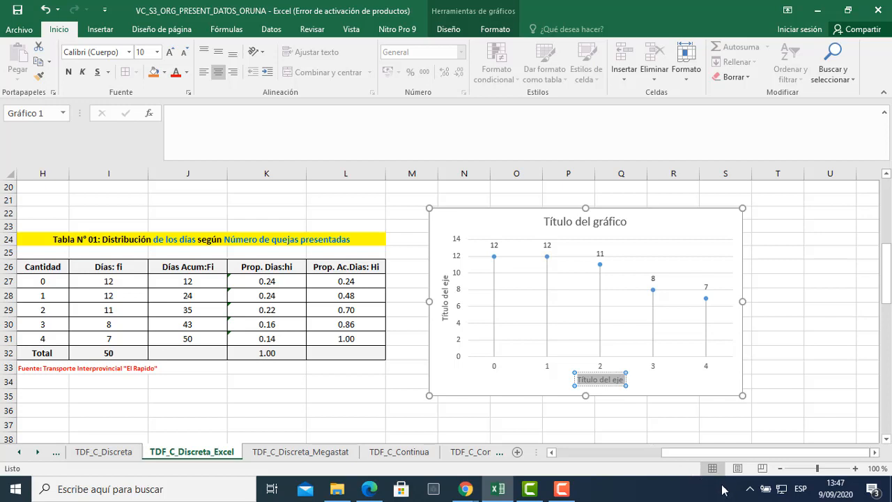
left_click_drag(664, 453, 667, 456)
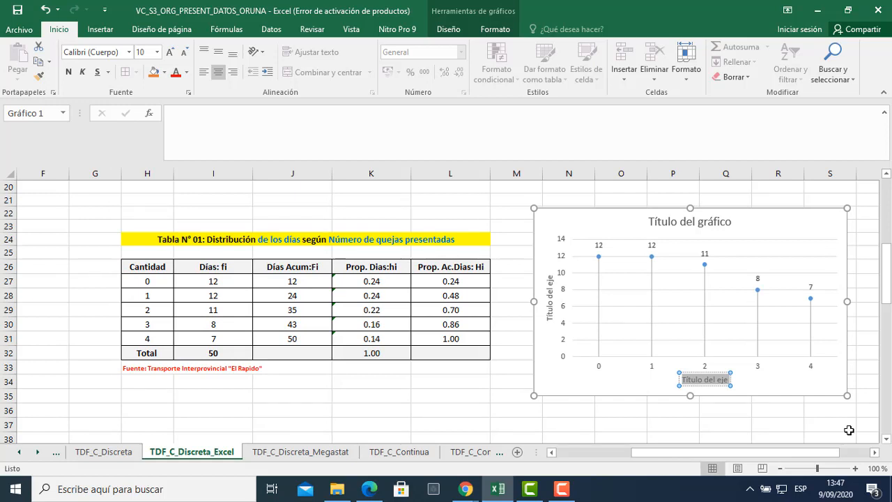
type("Número de q")
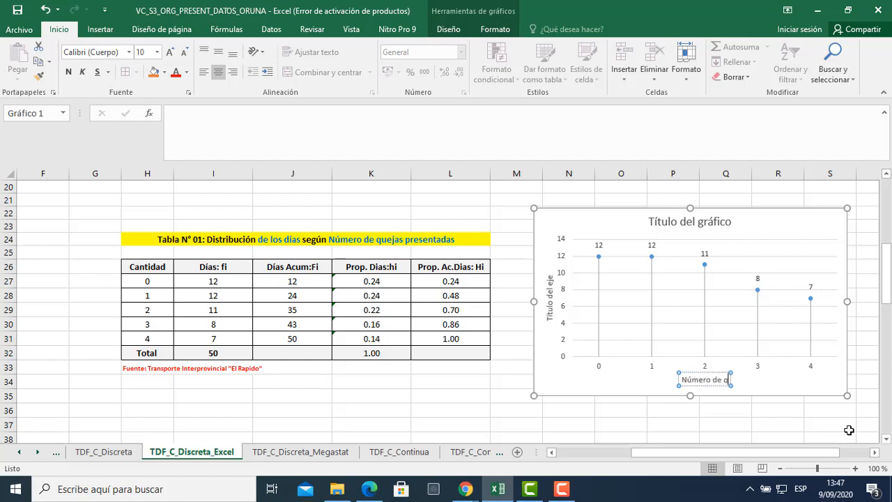
type("uejas")
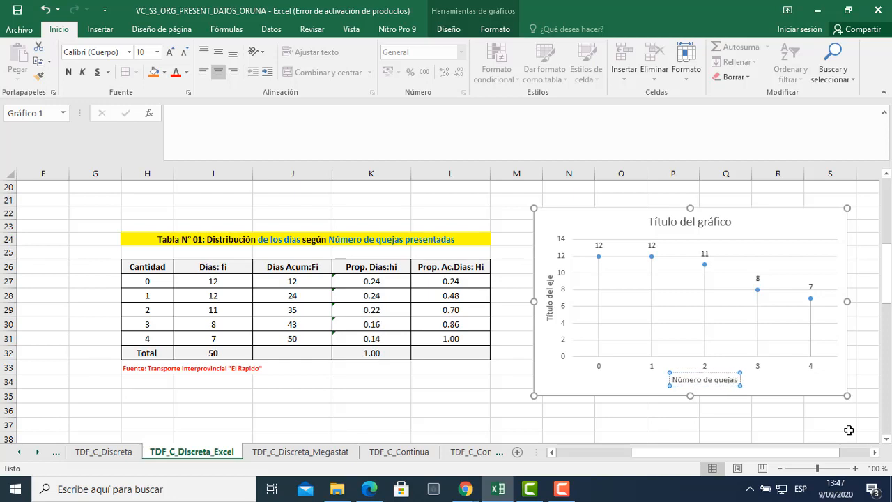
type("F")
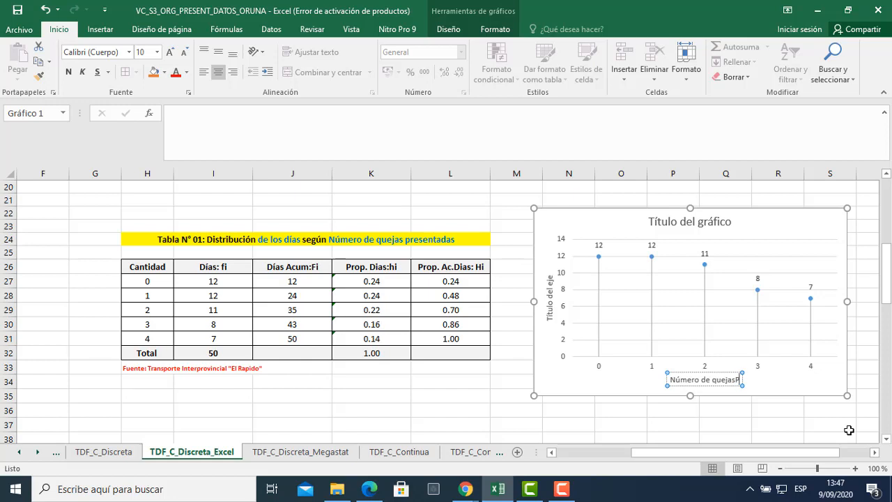
type("repsent")
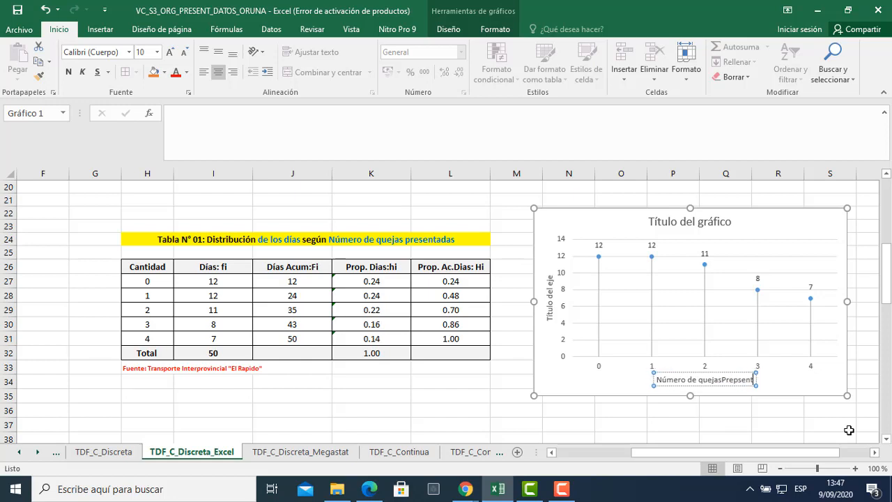
key("BackSpace")
key("BackSpace")
key("BackSpace")
key("BackSpace")
key("BackSpace")
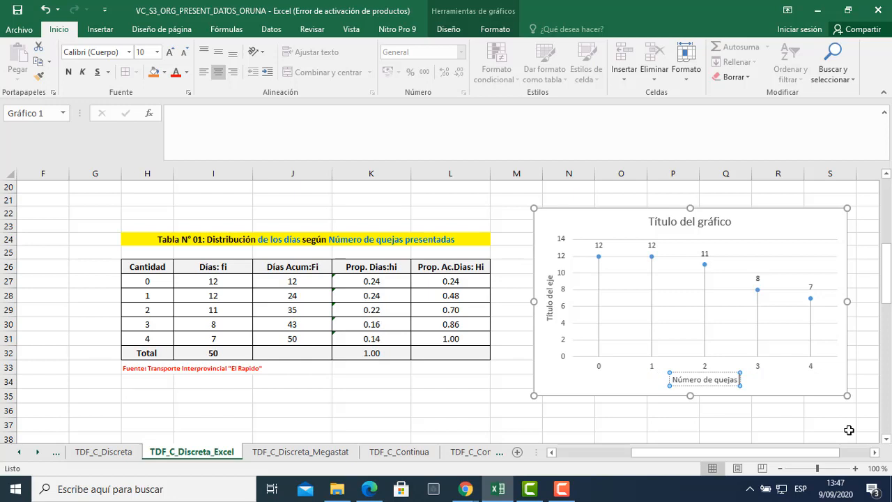
type("Presentad")
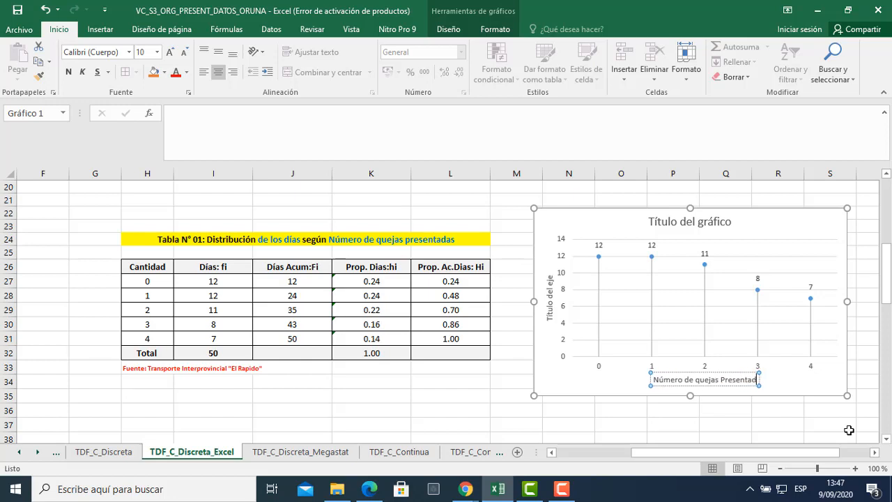
type("as")
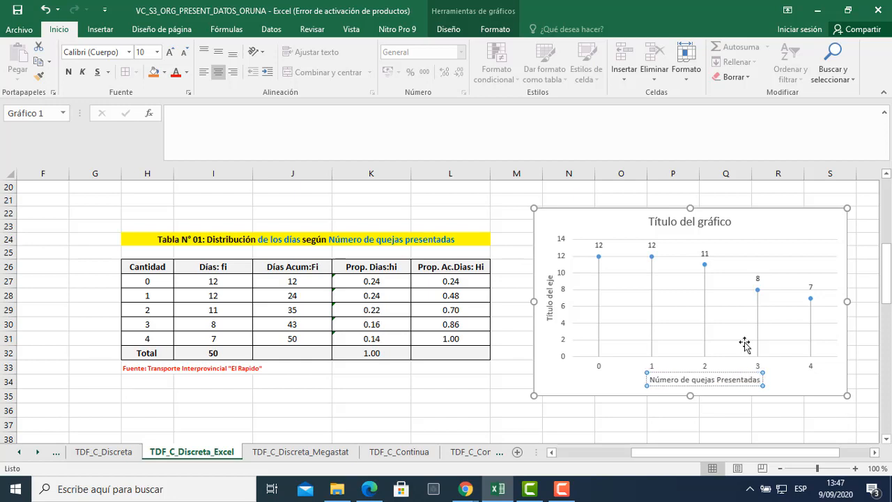
Replace the vertical axis title of the stick chart with "Días"
left_click(549, 286)
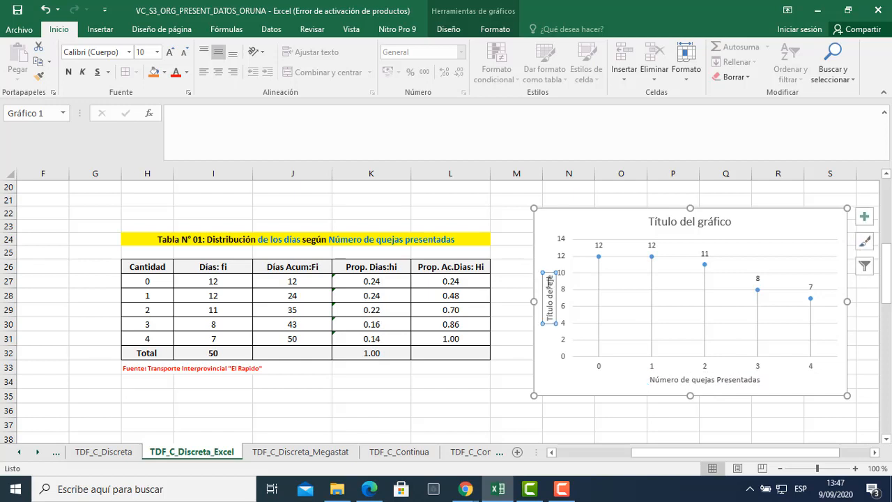
left_click_drag(549, 279, 551, 324)
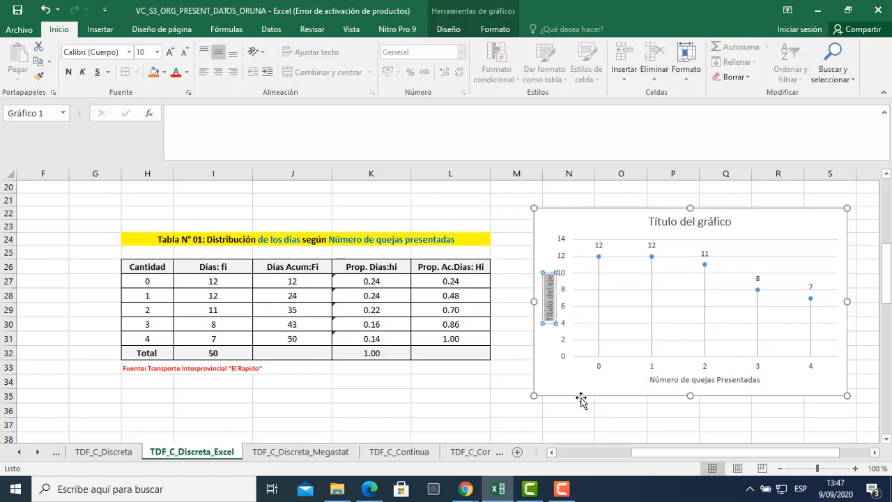
key("BackSpace")
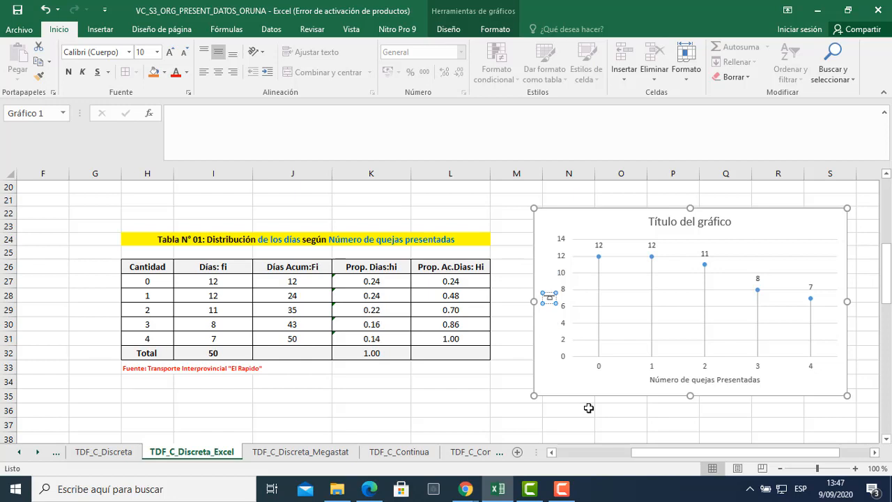
key("BackSpace")
type("Días")
Replace the chart title with "Gráfico N° 01: Distribución de los días según Número de quejas presentadas"
left_click(649, 221)
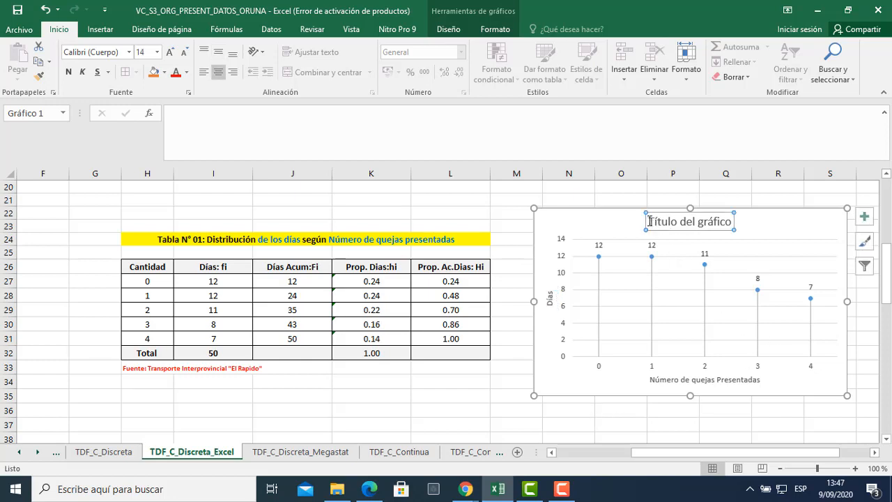
triple_click(671, 222)
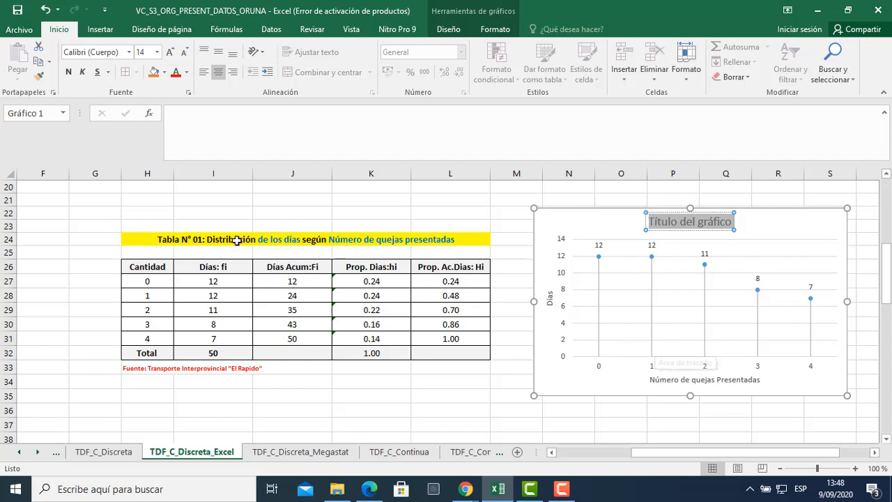
type("G")
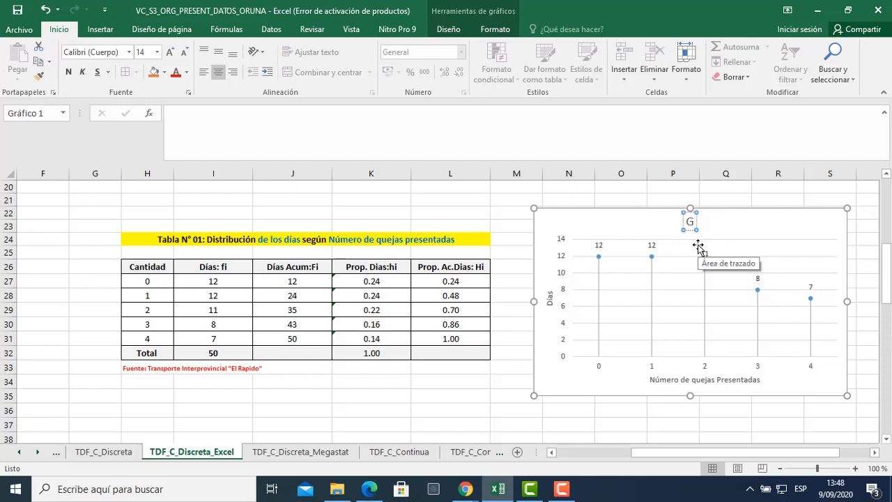
type("ráfico")
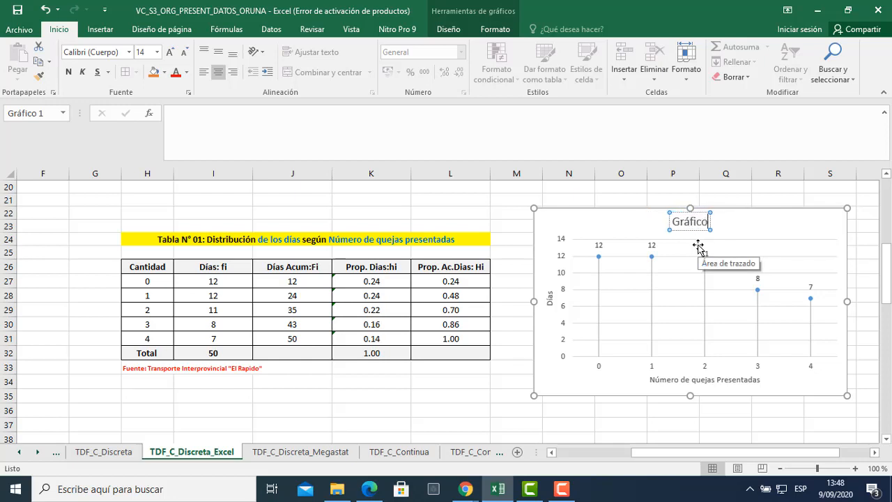
type(" N°")
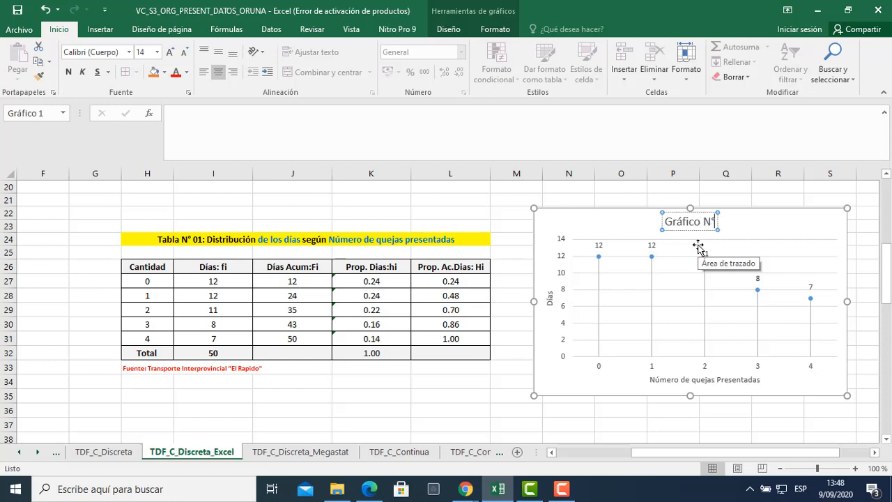
type(" 01:")
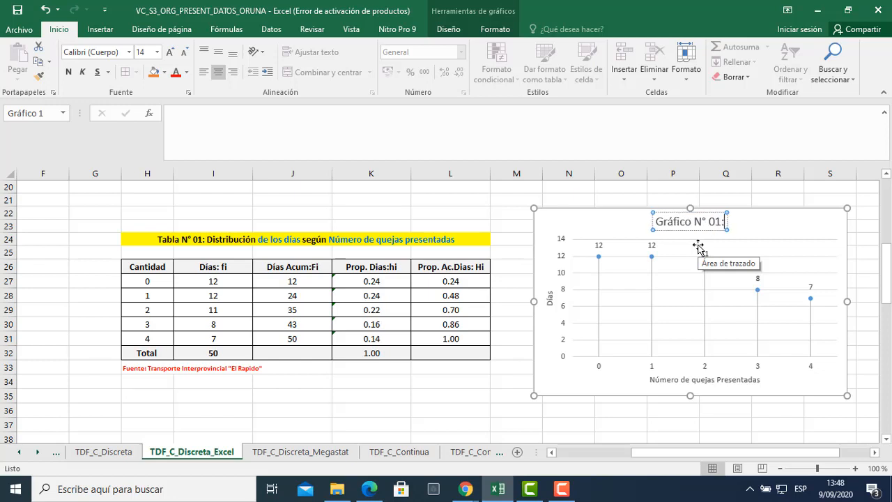
type(" Distrib")
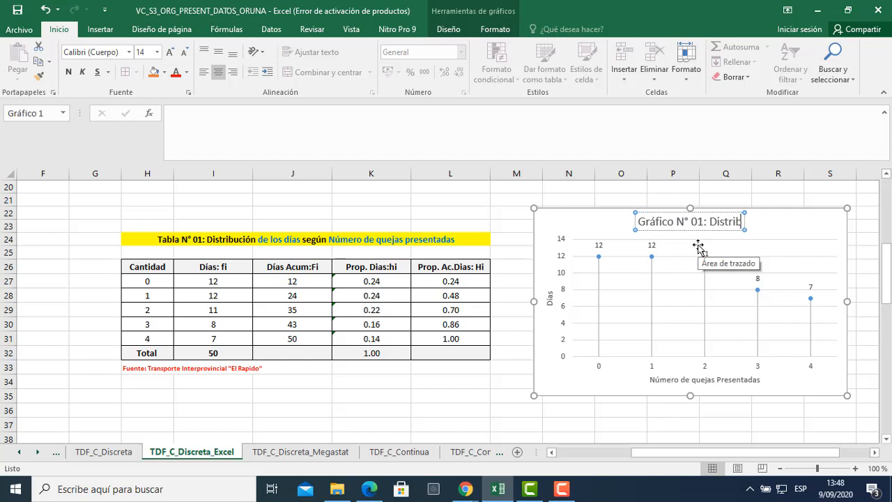
type("ución d")
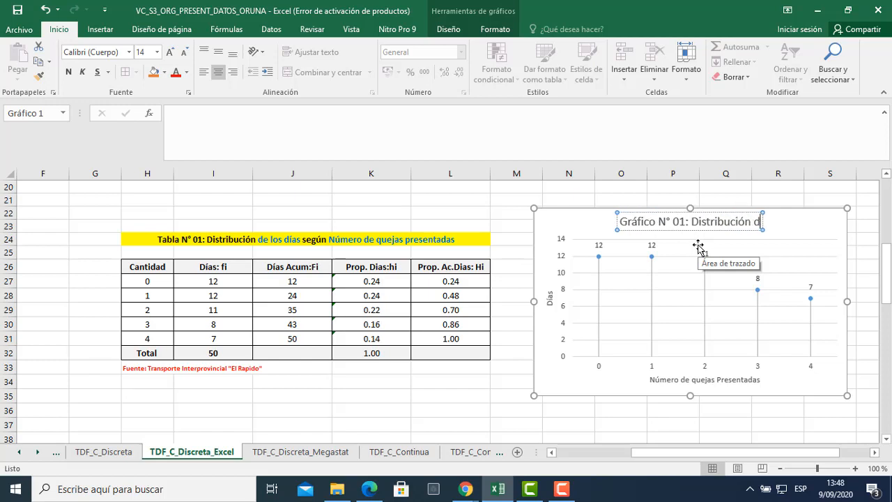
type("e los días seg")
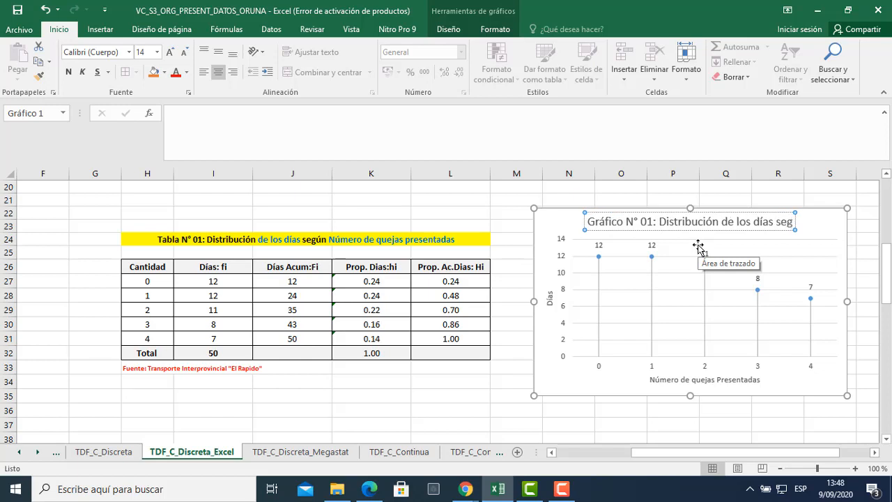
type("ún n")
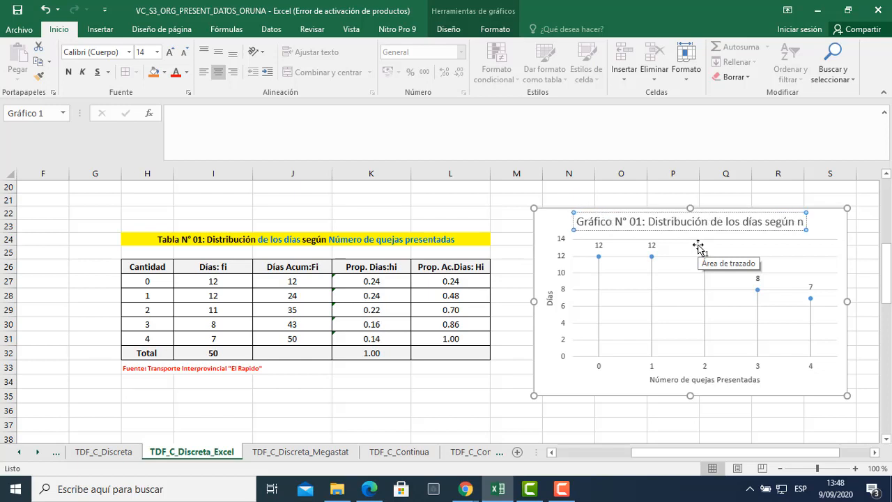
type("úmer")
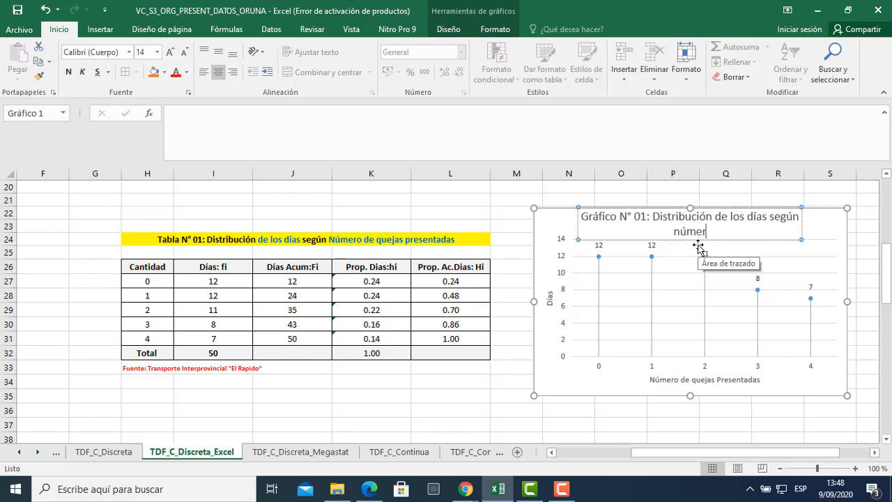
key("BackSpace")
key("BackSpace")
key("BackSpace")
key("BackSpace")
key("BackSpace")
key("BackSpace")
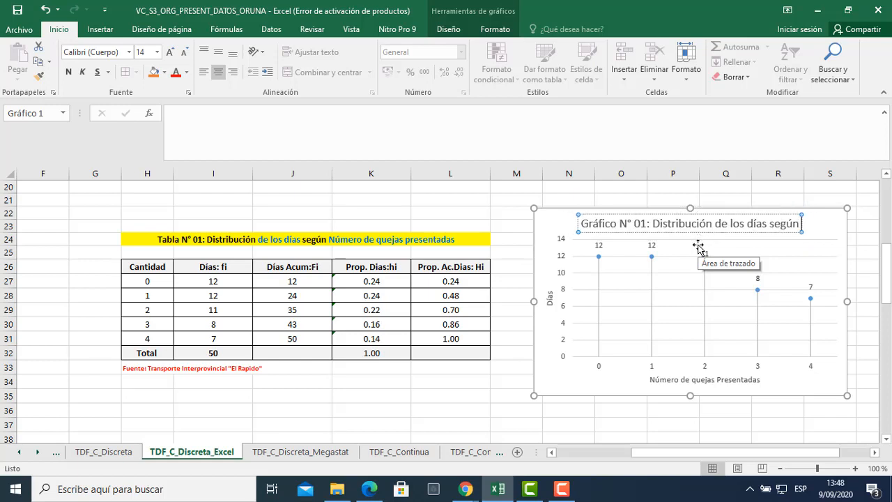
type("B")
key("BackSpace")
type("N")
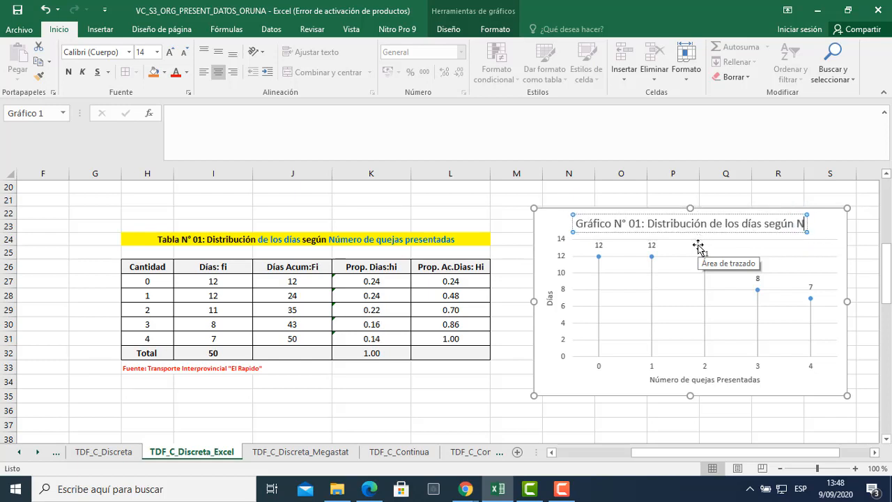
type("úmero de queas")
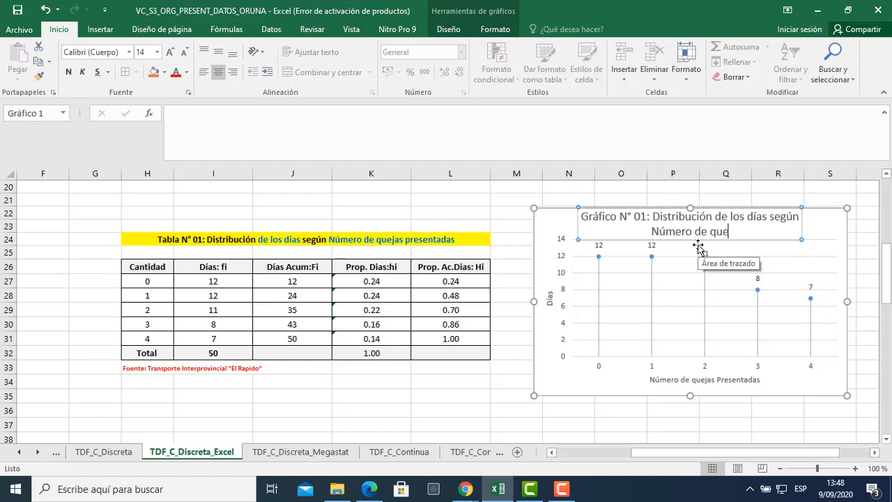
key("BackSpace")
key("BackSpace")
type("jas pr")
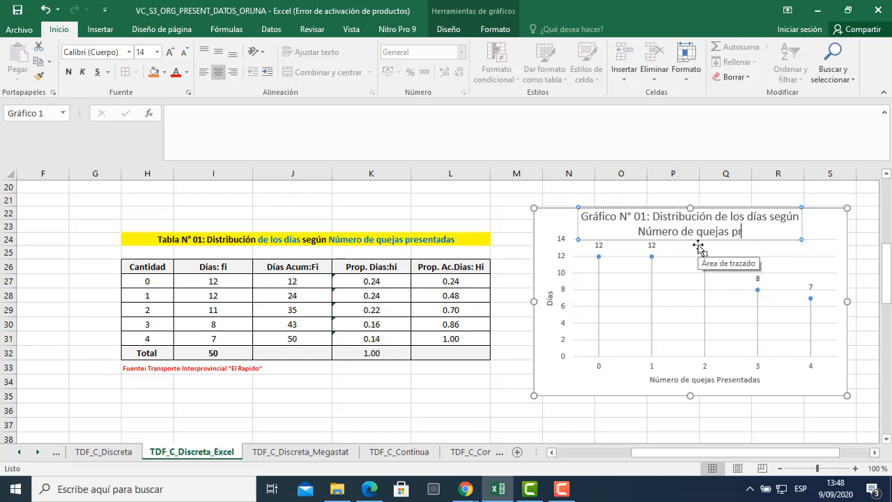
type("esentadas")
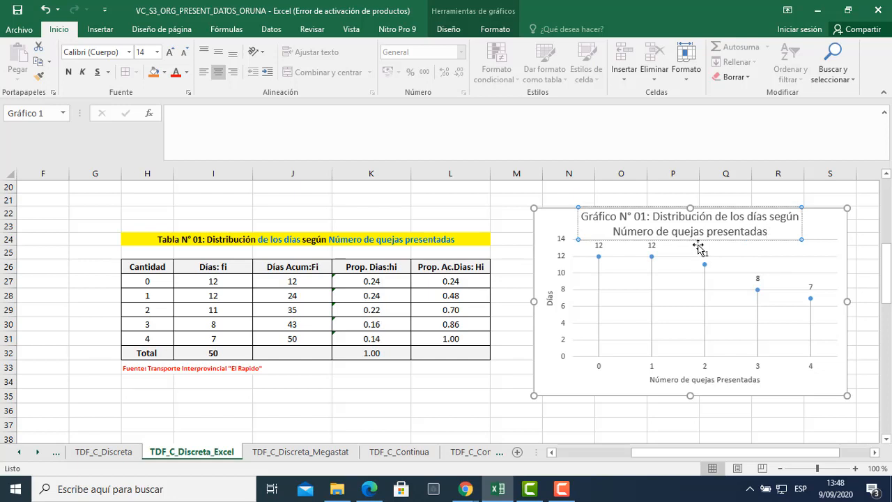
left_click(469, 395)
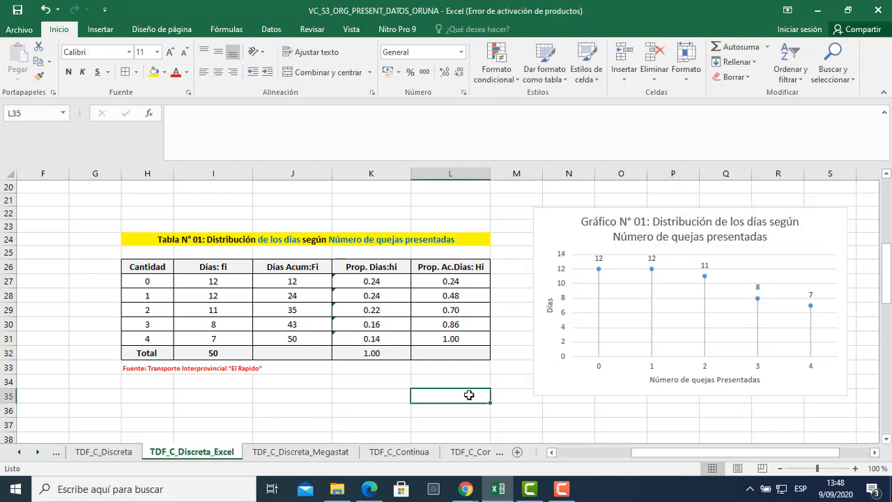
Format the chart title as 12-point bold red text with a yellow fill
left_click(592, 235)
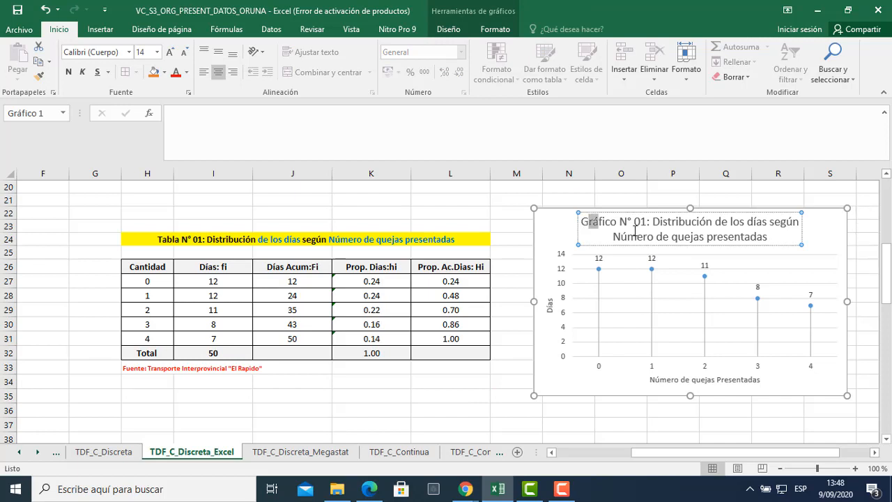
left_click_drag(587, 222, 768, 238)
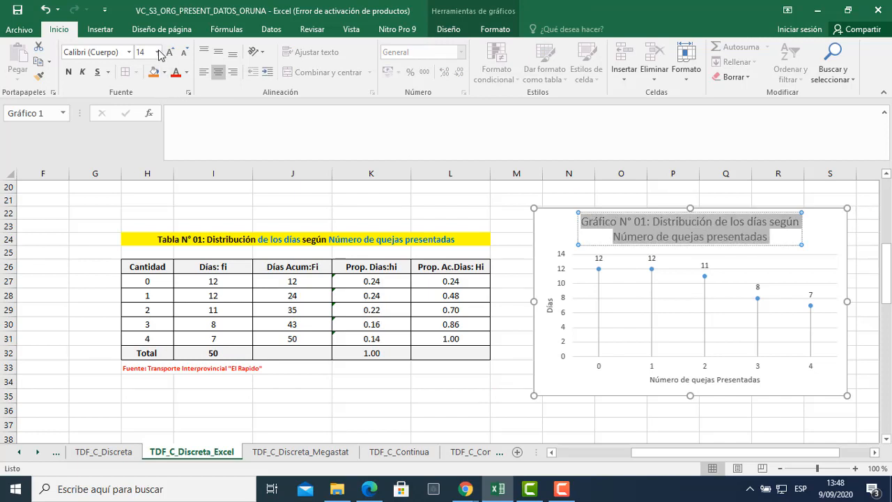
left_click(157, 52)
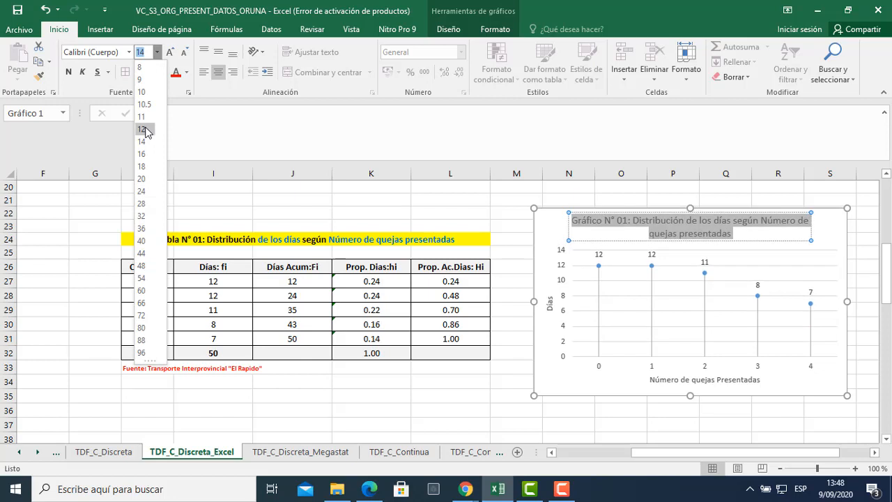
left_click(147, 129)
left_click(64, 74)
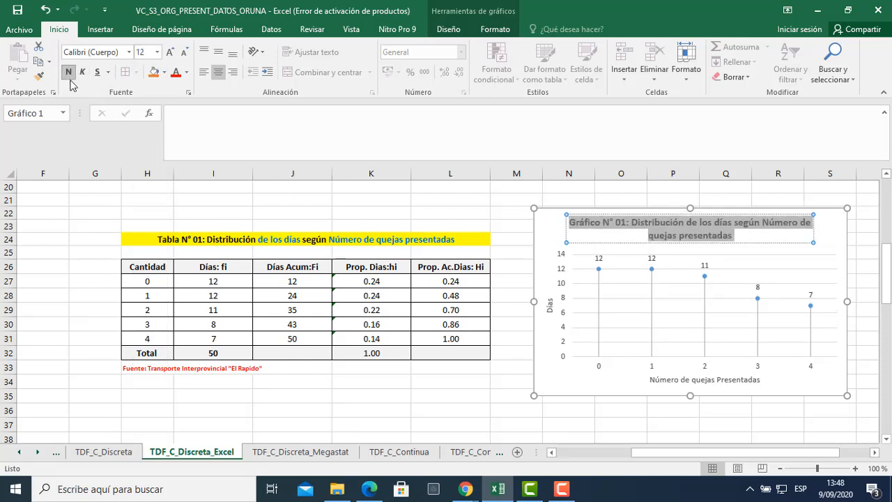
left_click(165, 72)
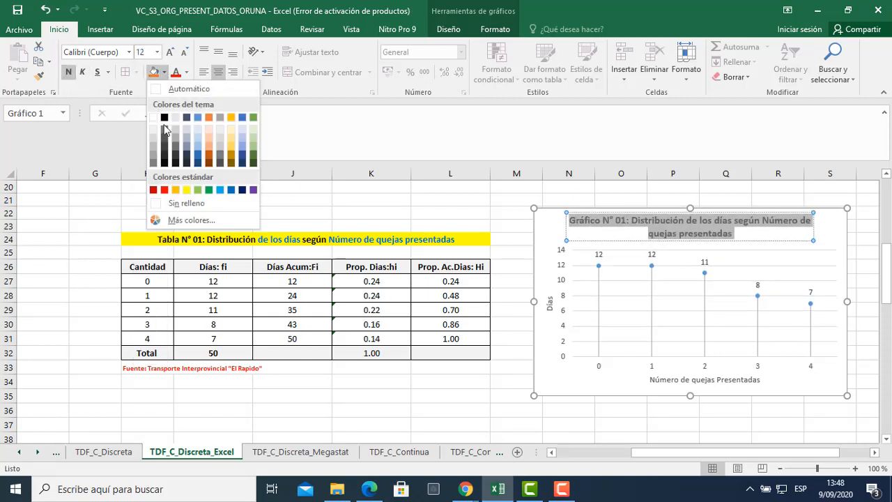
left_click(184, 188)
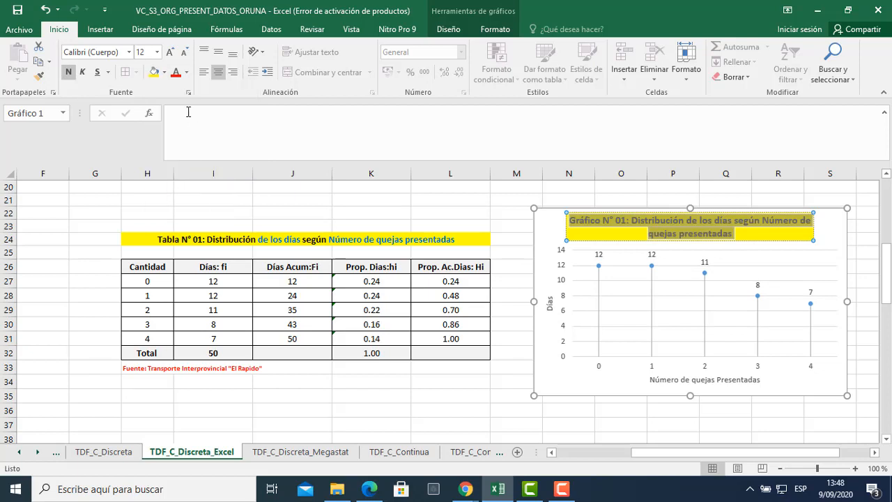
left_click(452, 208)
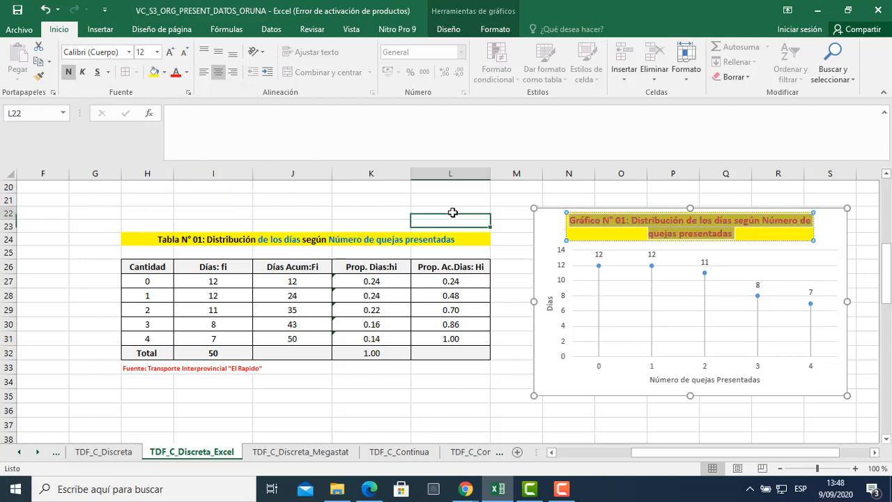
Make the horizontal and vertical axis titles of the stick chart bold
left_click(670, 381)
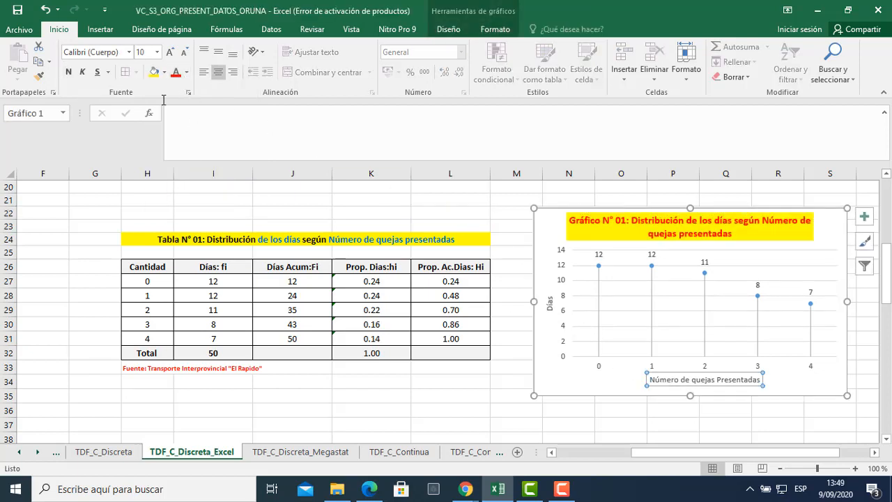
left_click(67, 73)
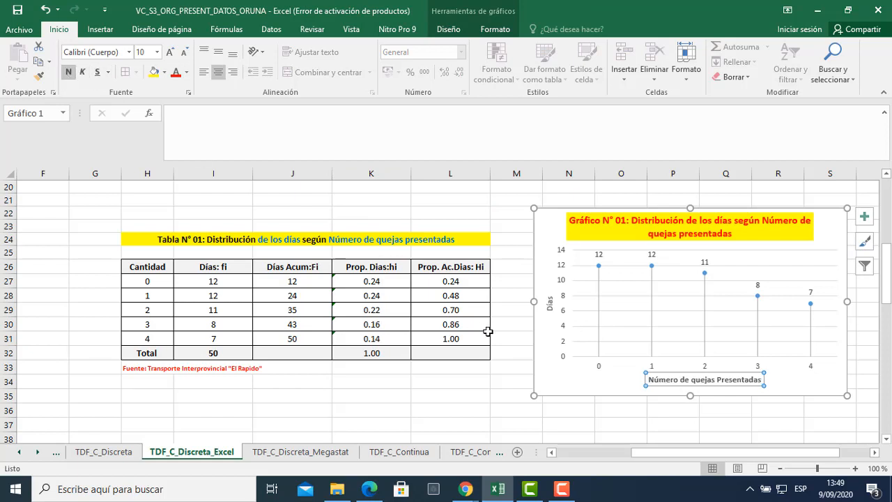
left_click(550, 304)
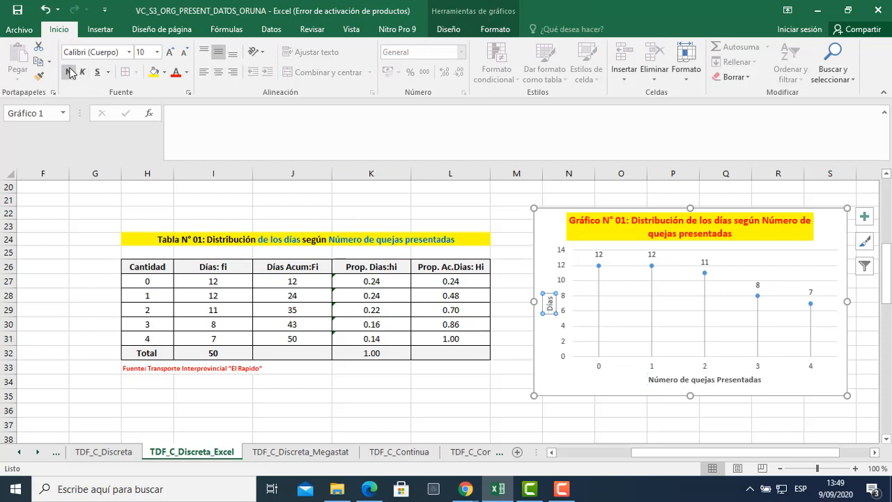
left_click(386, 425)
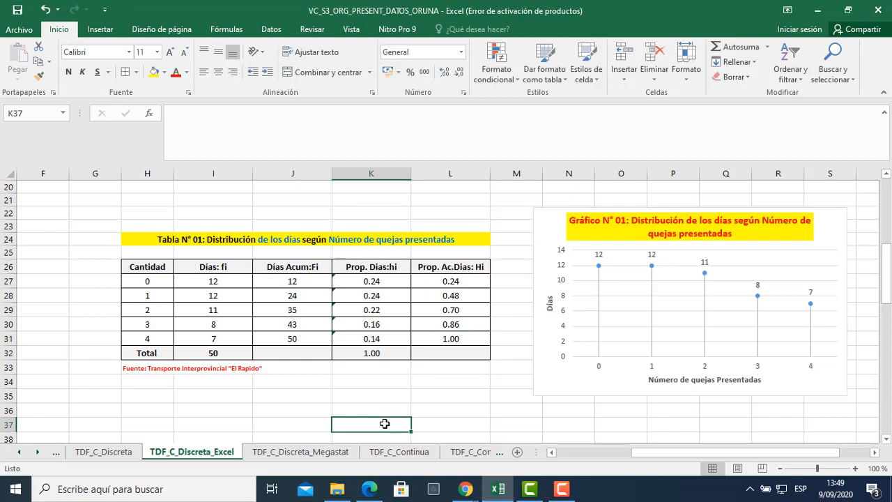
Insert a text box reading "Fuente: El Rapido" in the chart's lower-left corner, beside the horizontal axis title
left_click(877, 453)
left_click(876, 453)
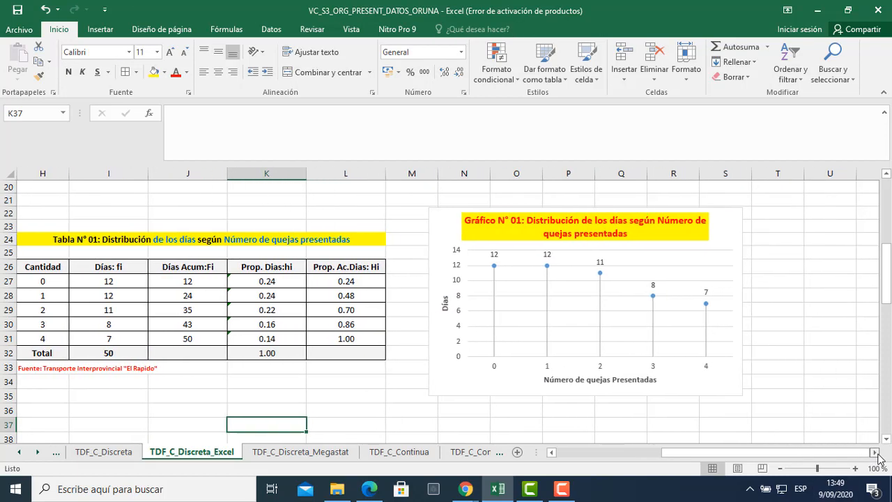
left_click(876, 453)
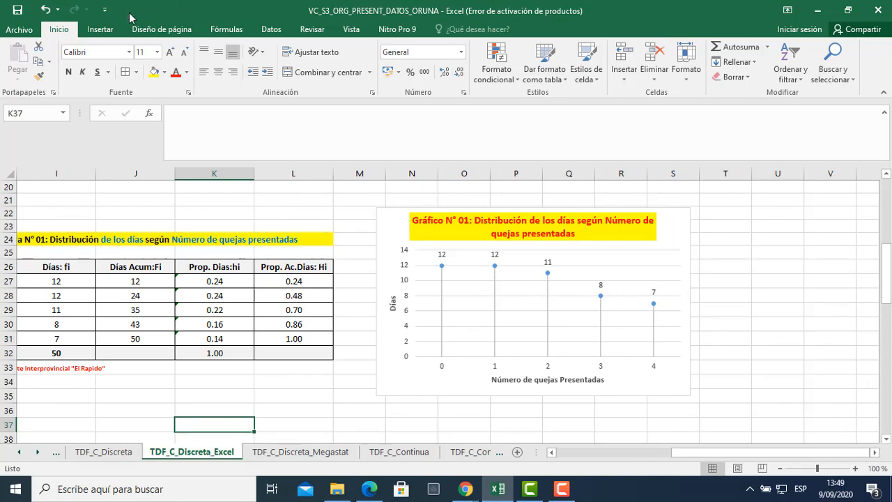
left_click(95, 33)
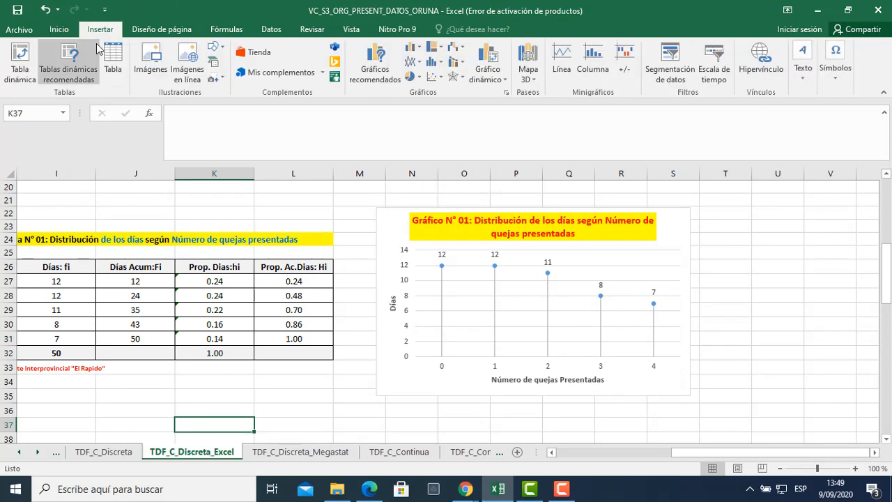
left_click(806, 82)
left_click(744, 119)
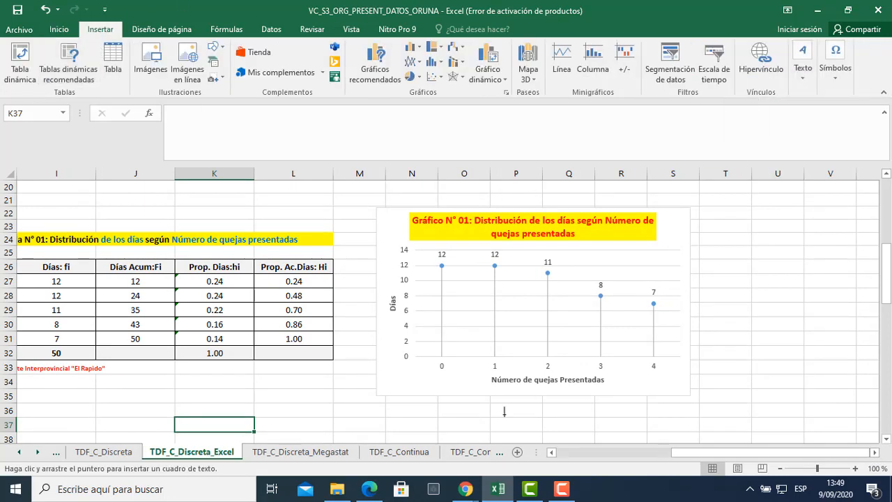
left_click_drag(384, 378, 484, 391)
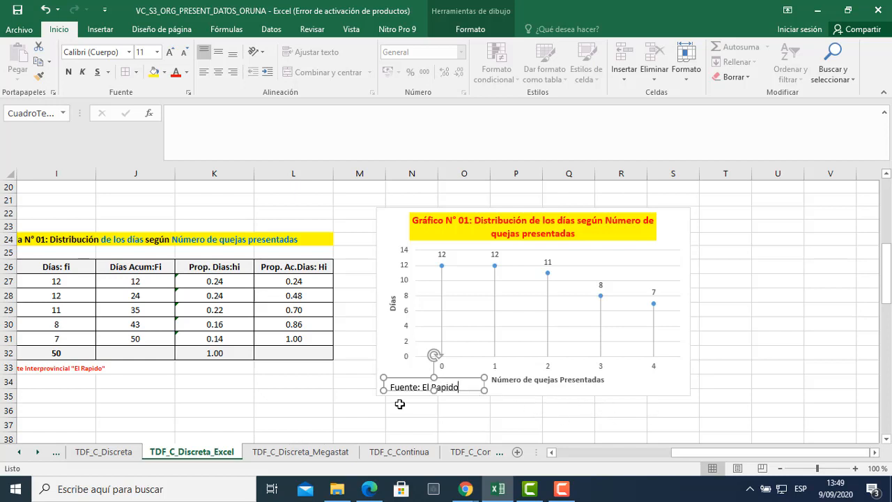
Format the chart's "Fuente: El Rapido" source note as 8-point bold red text
left_click_drag(391, 385, 459, 387)
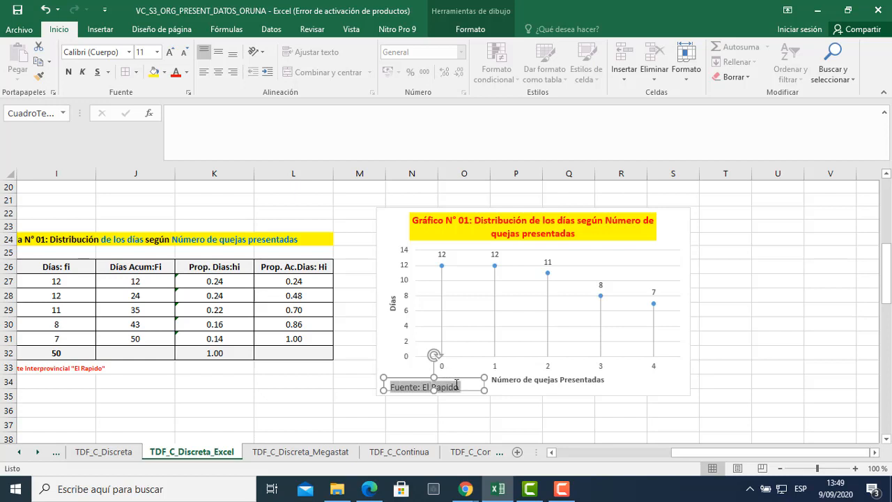
left_click(158, 53)
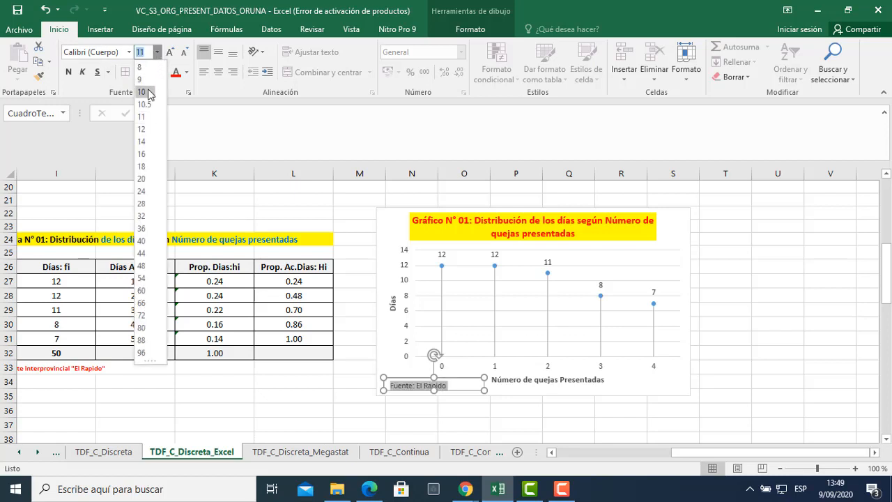
left_click(142, 68)
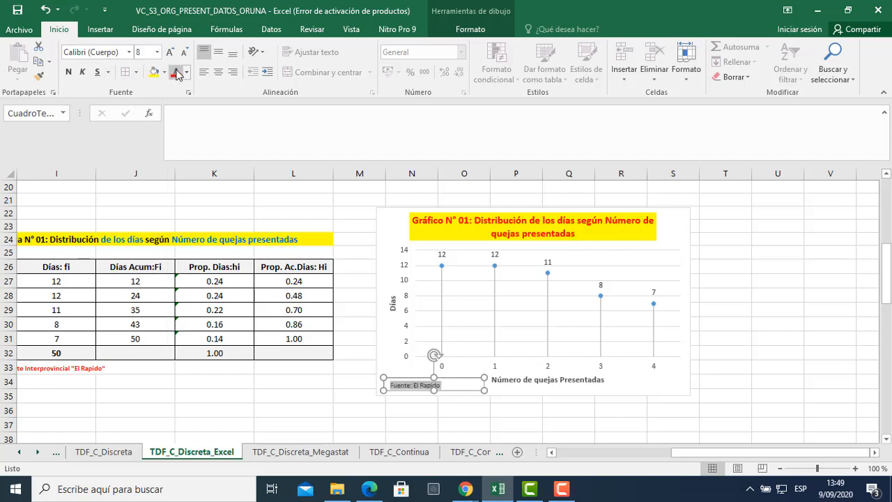
left_click(249, 407)
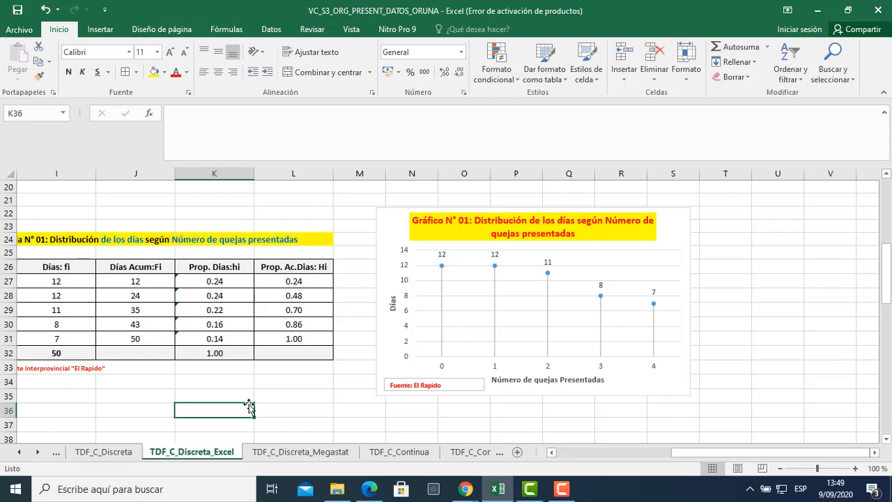
Narrow the source note's text box on the chart so it fits closely around its text
left_click(465, 386)
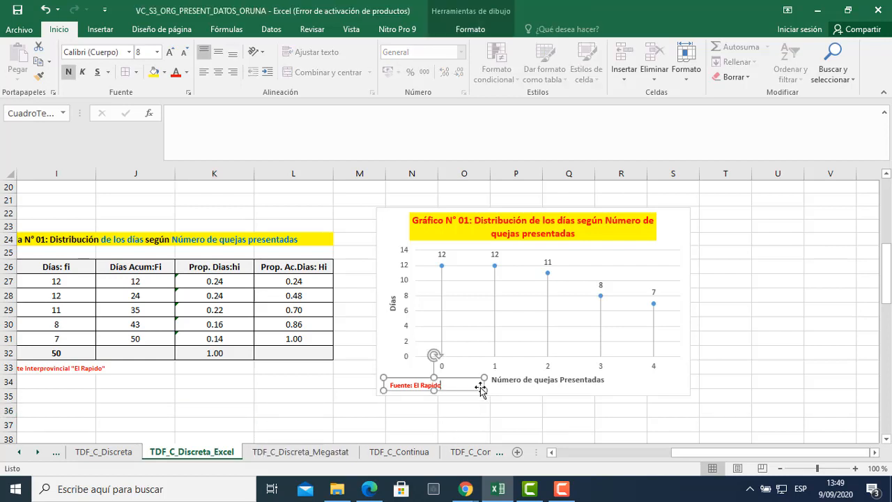
left_click_drag(484, 388, 450, 388)
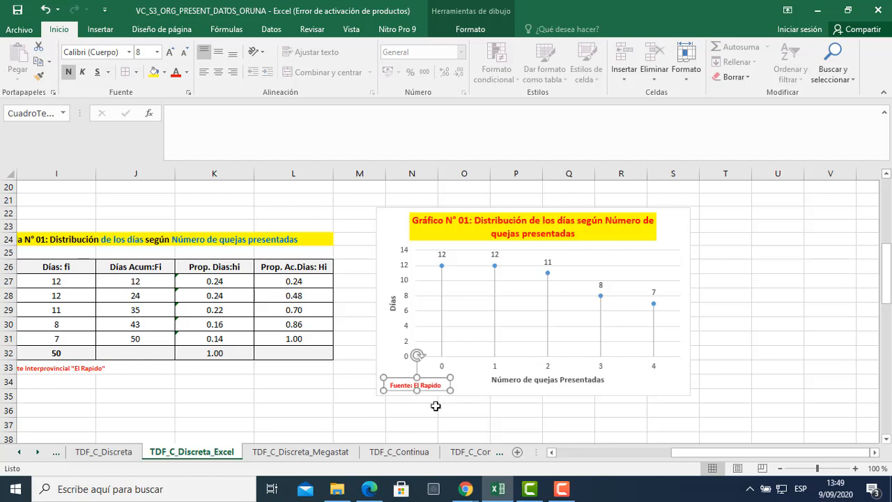
left_click(418, 420)
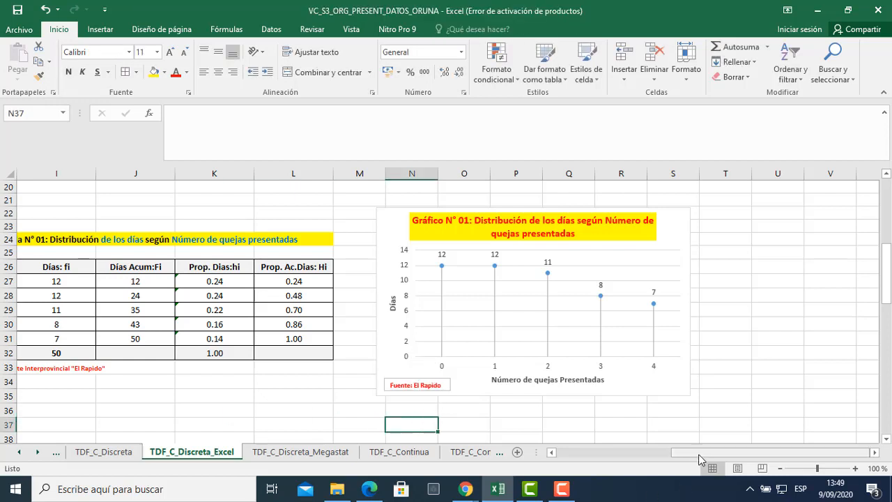
Add the bold heading "Interpretación:" in cell H35, below the frequency table's source note
left_click_drag(701, 453, 629, 454)
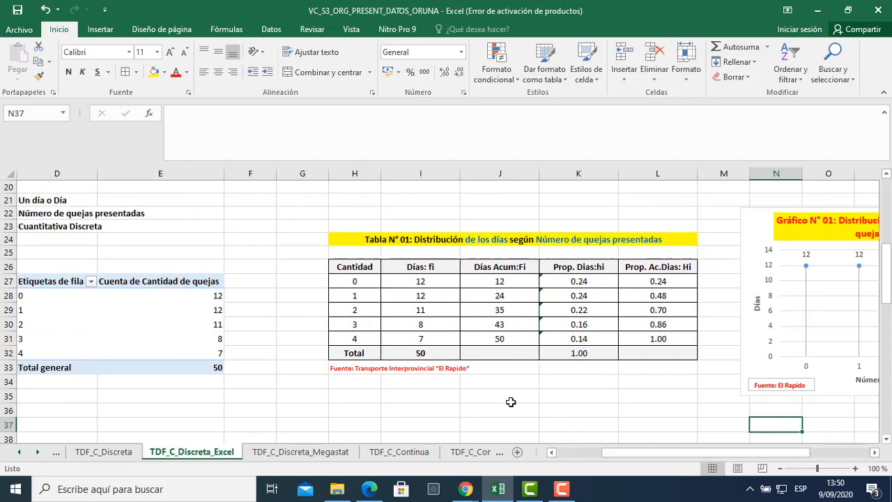
left_click(354, 394)
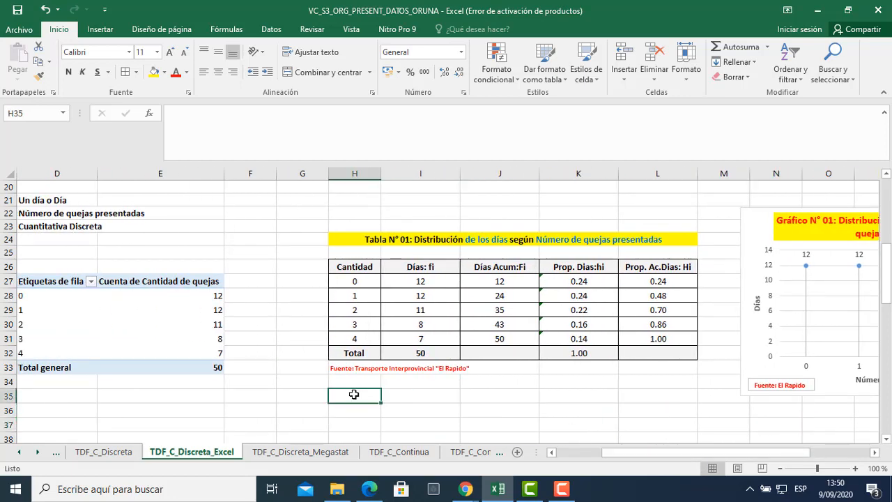
type("Interp")
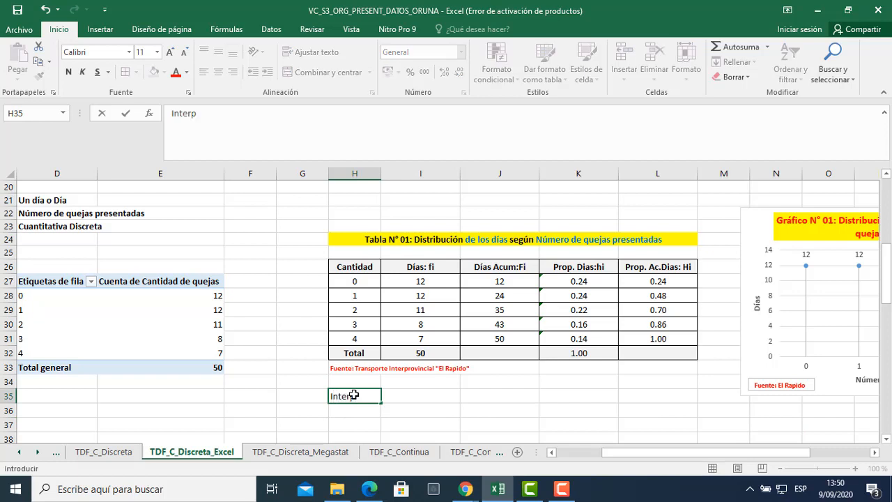
type("re")
key("BackSpace")
type("retación:")
key("Return")
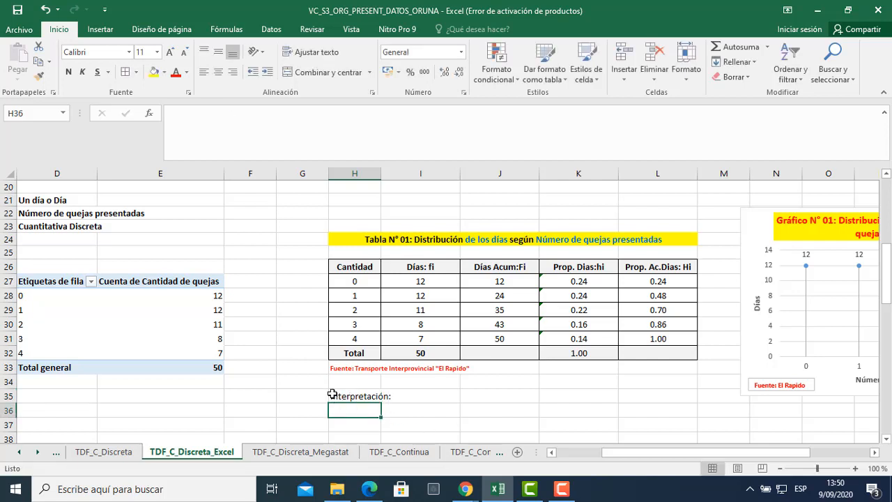
left_click(333, 395)
left_click(68, 71)
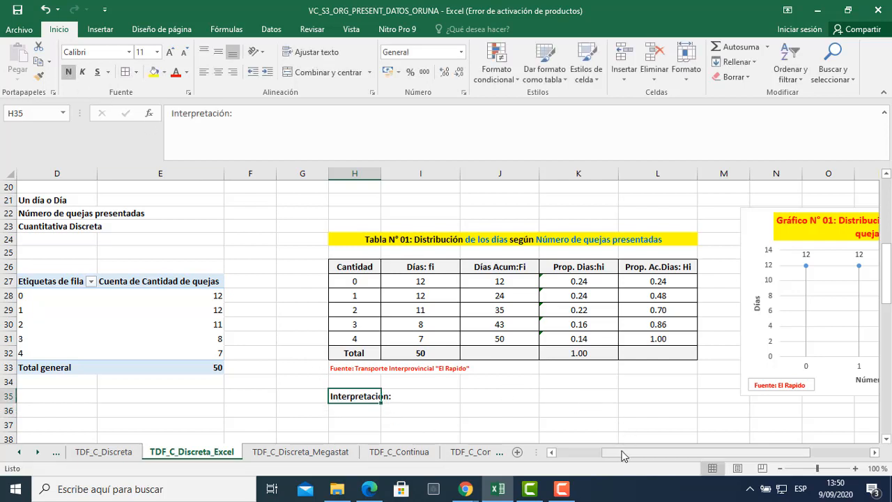
Check which frequencies the exercise asks to interpret and enter the centred label "f3:" in cell H36
left_click_drag(623, 455, 592, 455)
scroll(186, 325, "up", 4)
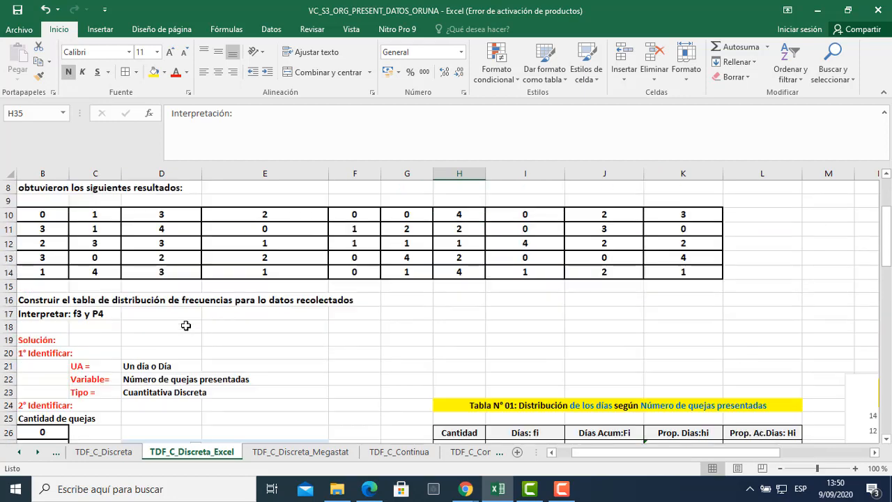
scroll(187, 328, "down", 2)
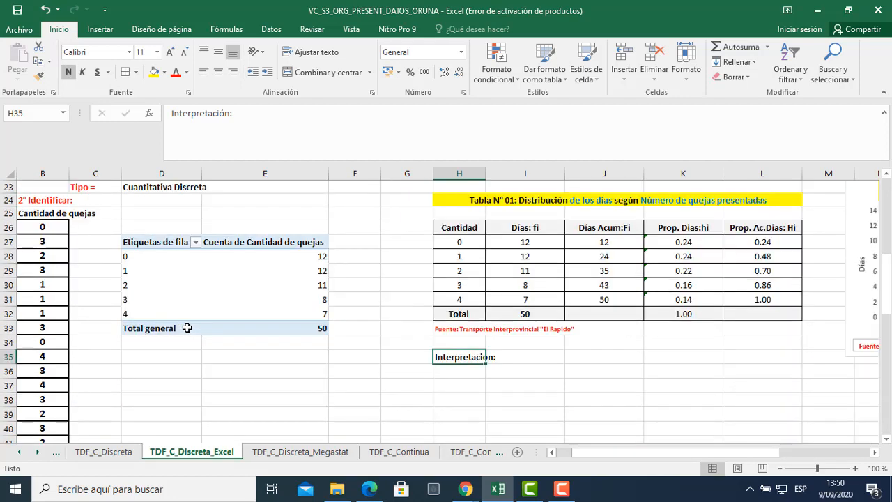
left_click(525, 242)
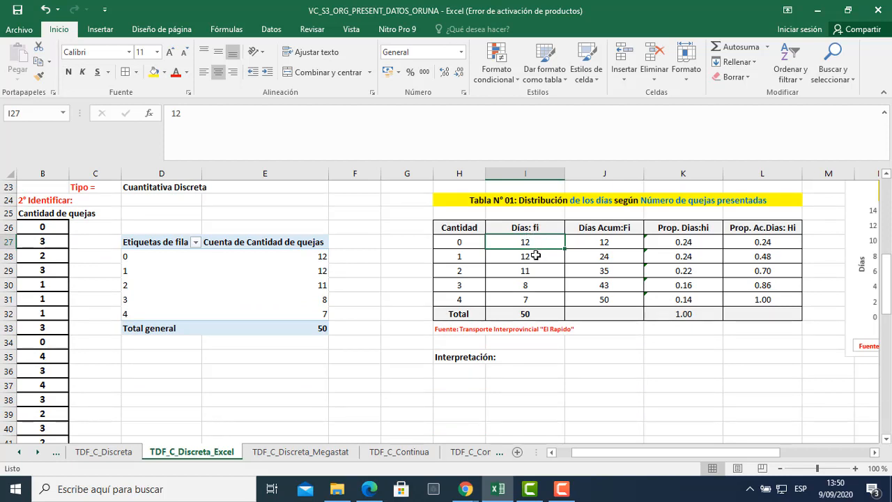
left_click(533, 256)
left_click(530, 271)
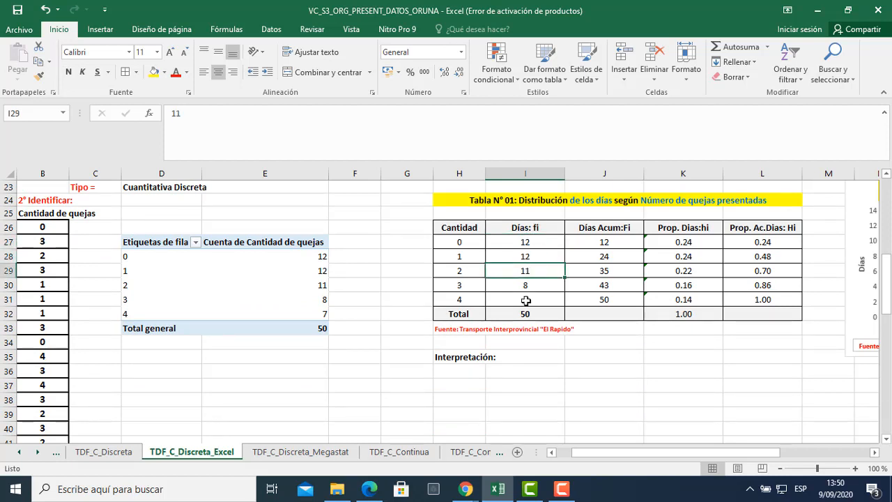
left_click(449, 380)
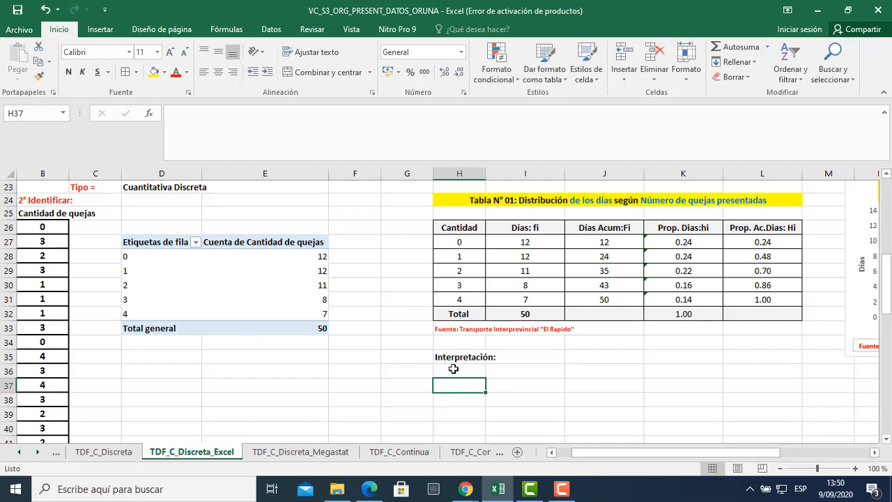
left_click(454, 369)
type("f3:")
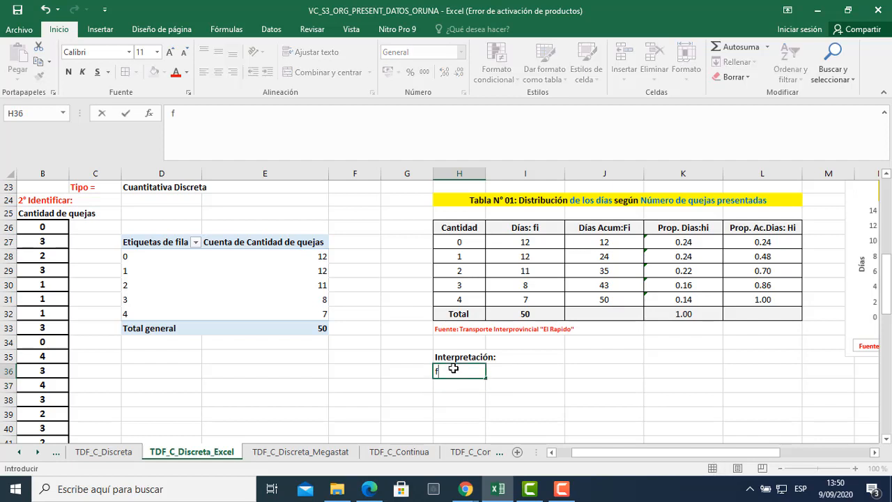
left_click(526, 371)
left_click(467, 373)
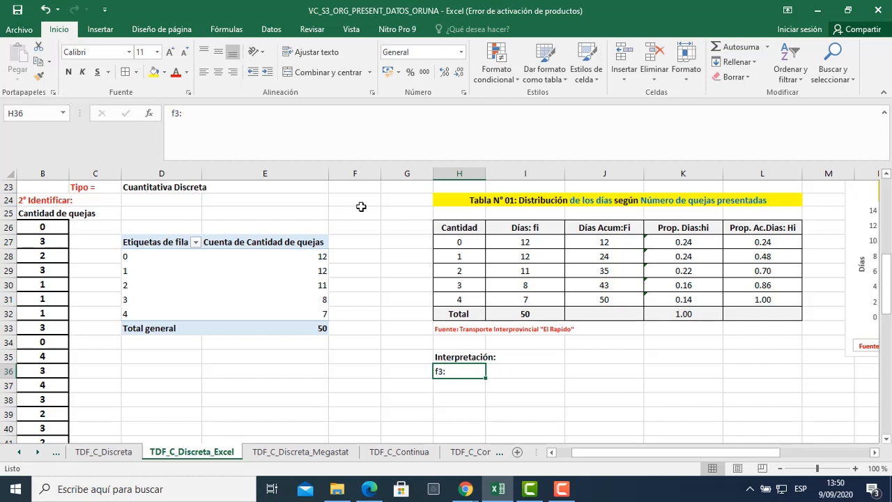
left_click(218, 71)
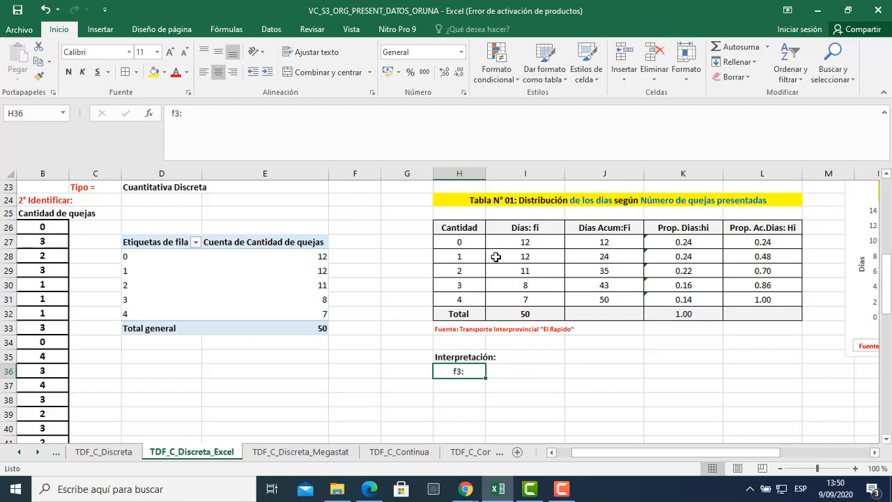
Write the f3 interpretation "De total de 50 días, en 11 se presentarón dos quejas" in cell I36
left_click(519, 370)
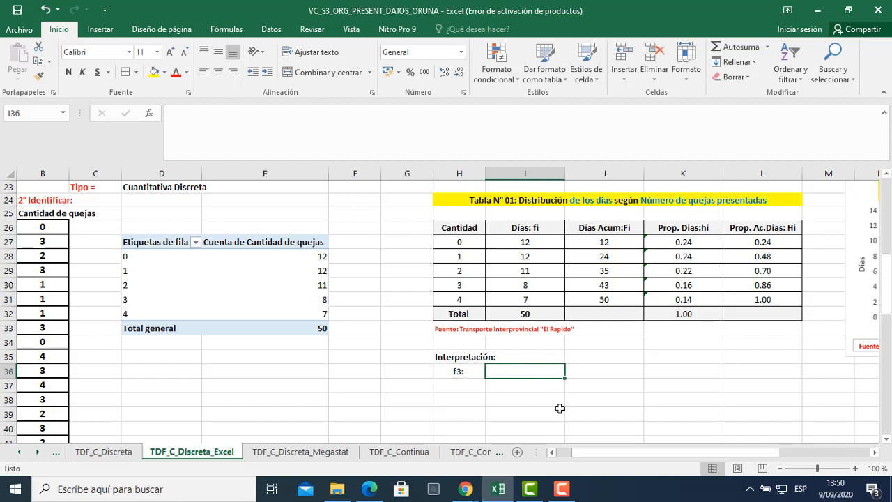
type("De totl d")
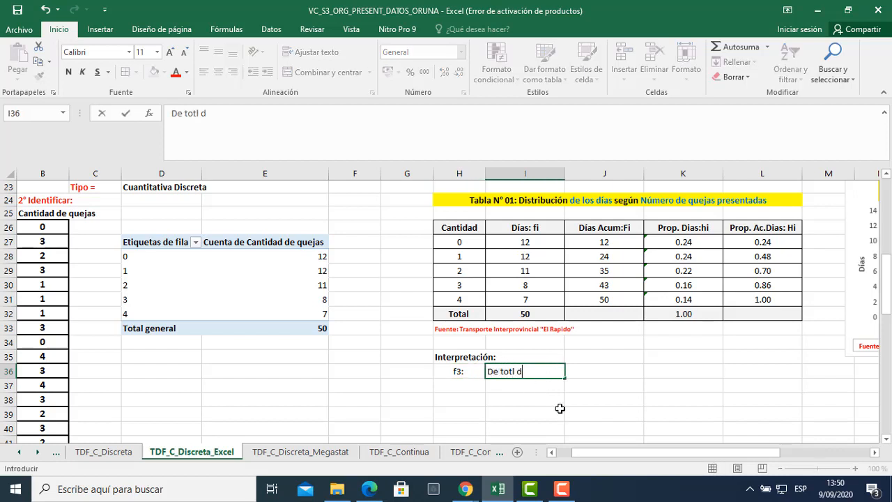
key("BackSpace")
key("BackSpace")
key("BackSpace")
type("al de 50 día")
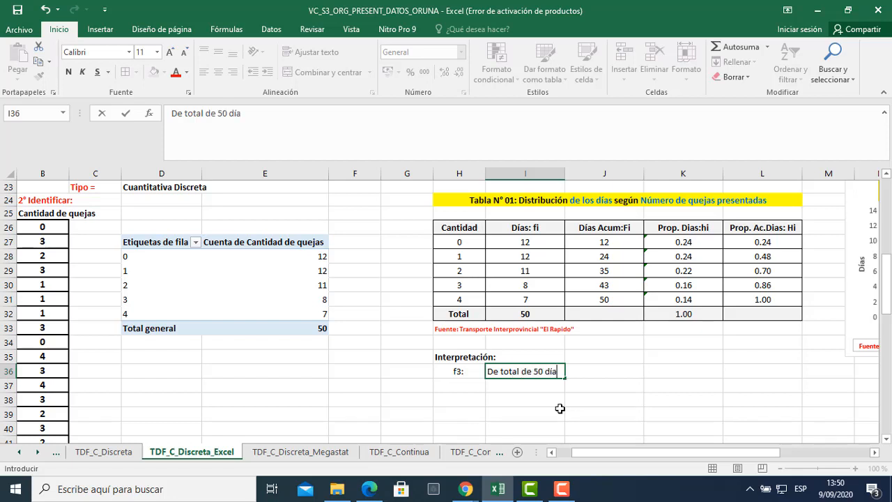
type("s, en 11 se presentaci")
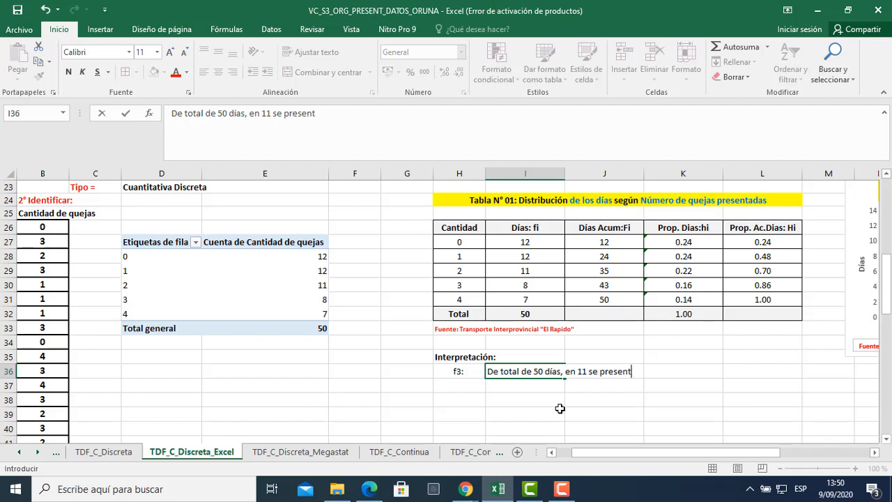
key("BackSpace")
key("BackSpace")
type("rón dosquejas")
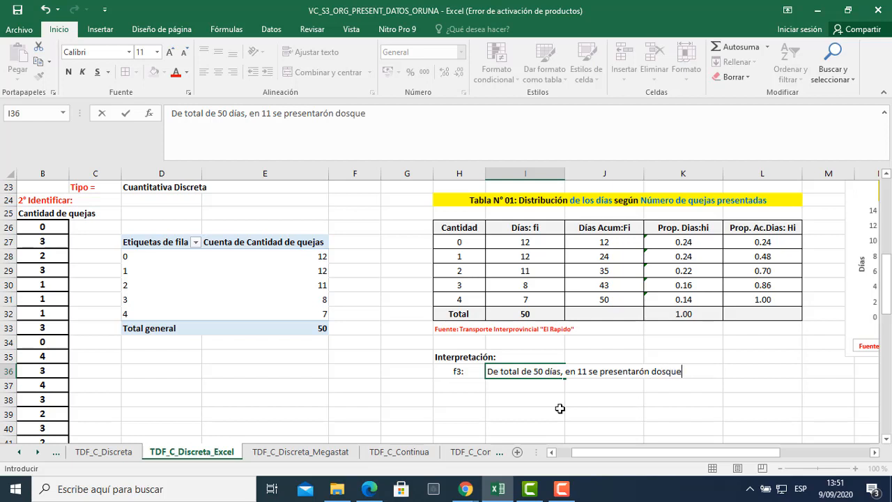
key("BackSpace")
key("BackSpace")
key("BackSpace")
key("BackSpace")
key("BackSpace")
key("BackSpace")
type("quejas")
key("Return")
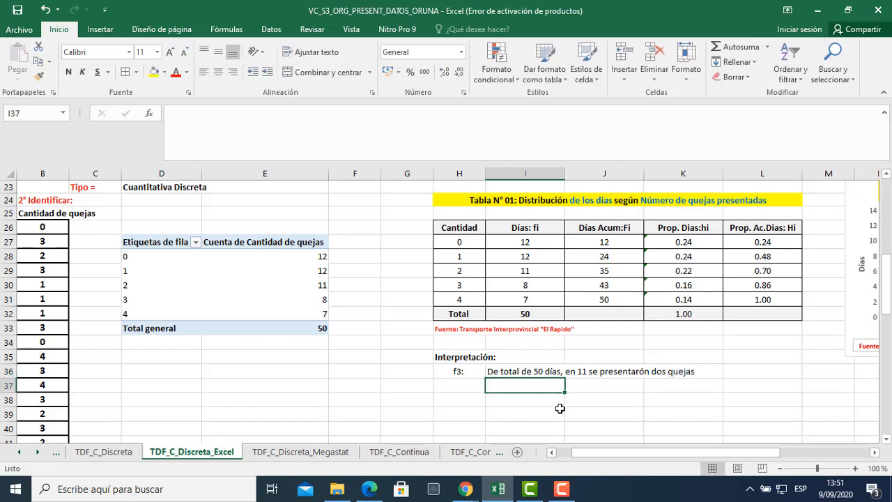
Recheck the exercise's interpretation request and enter the label "P4:" in cell H37, below the f3 label
left_click(475, 383)
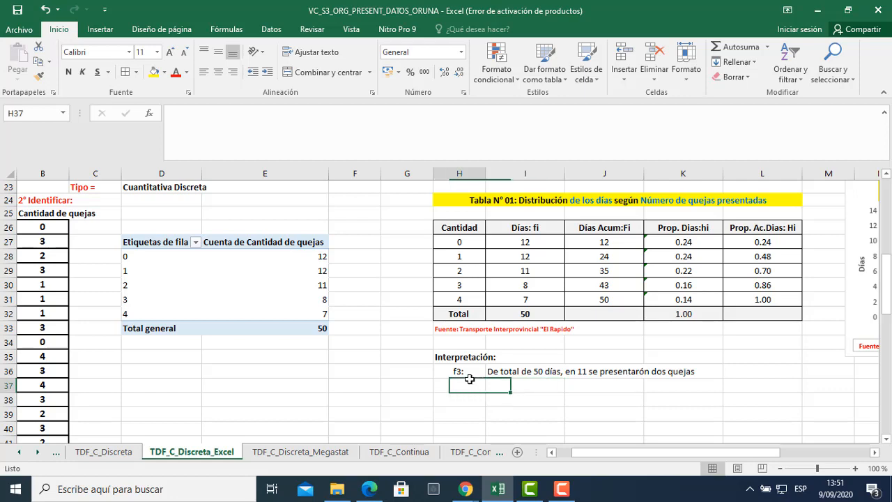
left_click_drag(599, 454, 572, 451)
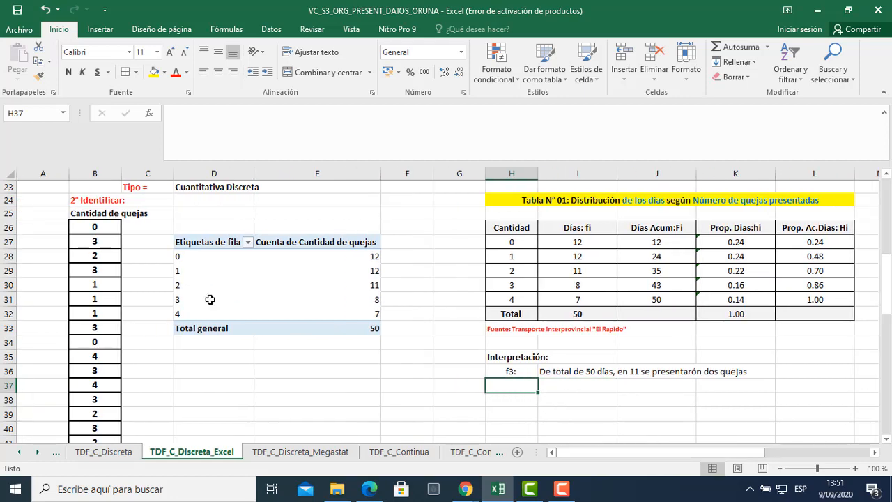
scroll(210, 300, "up", 2)
scroll(211, 300, "up", 3)
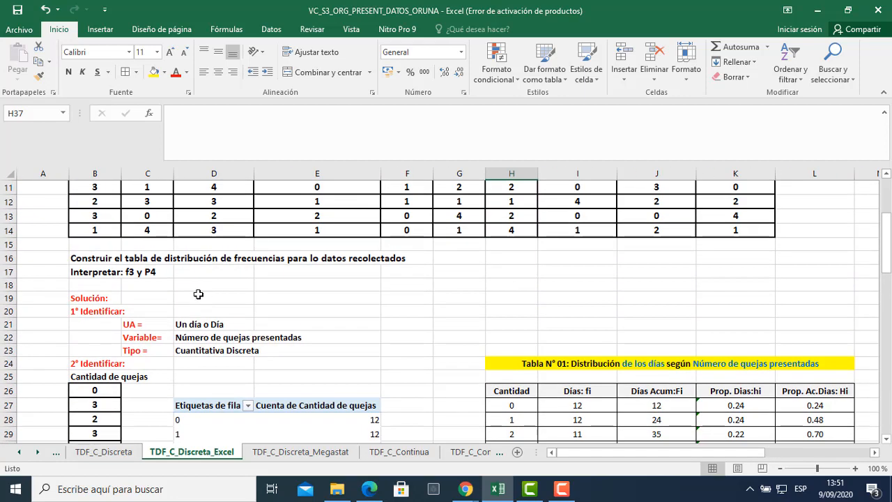
scroll(538, 338, "down", 3)
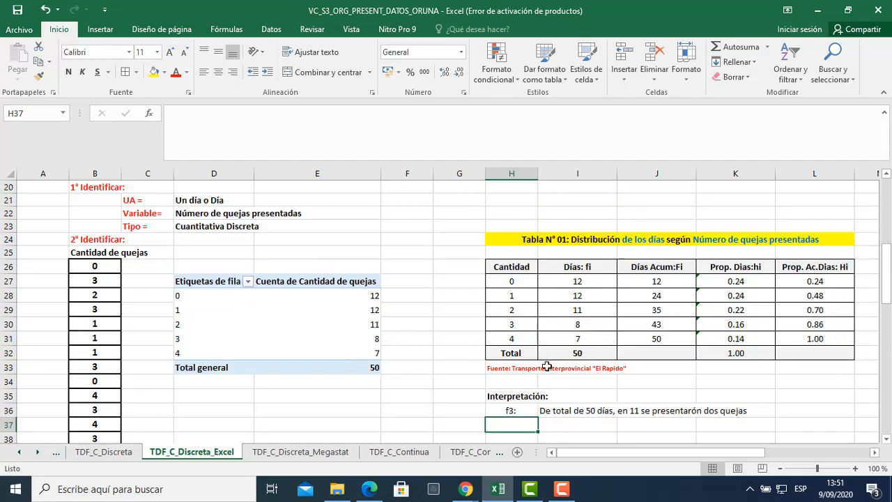
scroll(546, 411, "down", 2)
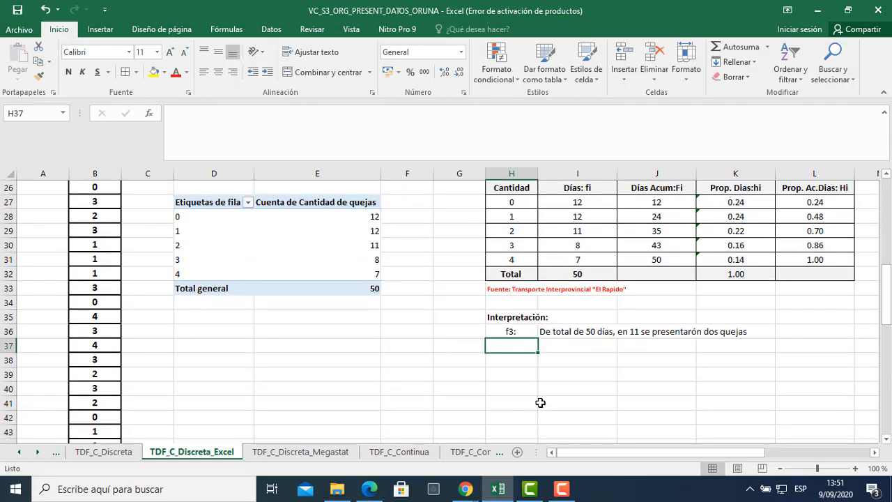
type("P4")
key("BackSpace")
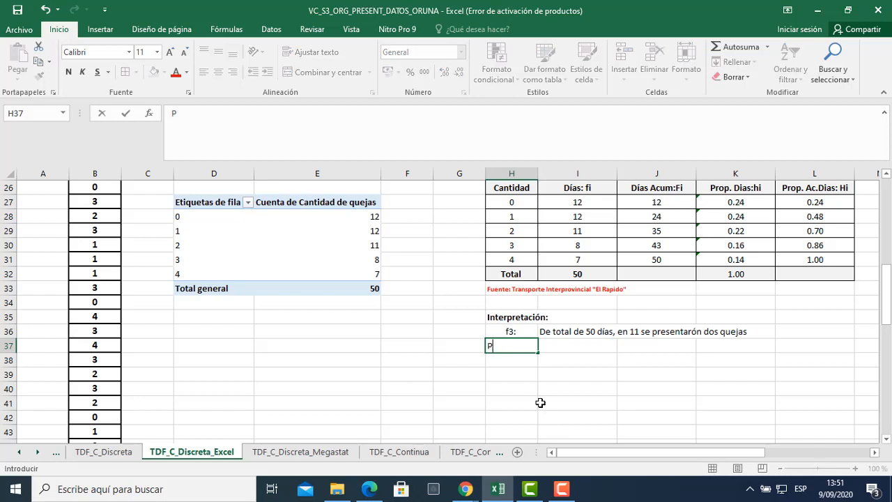
type("4")
key("Return")
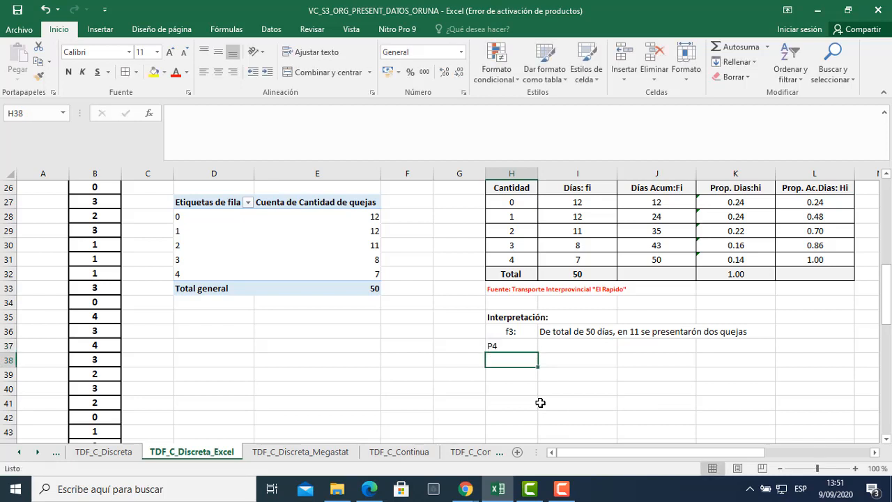
left_click(502, 348)
double_click(503, 348)
type(":")
key("Return")
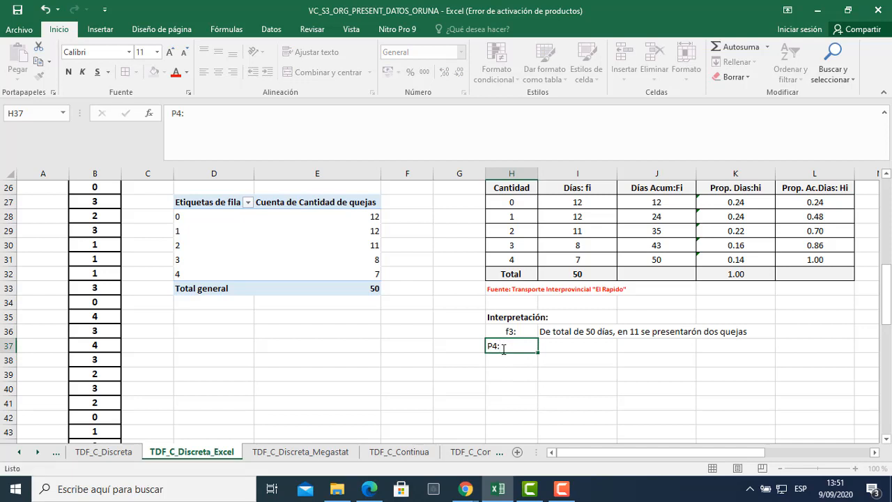
left_click(502, 348)
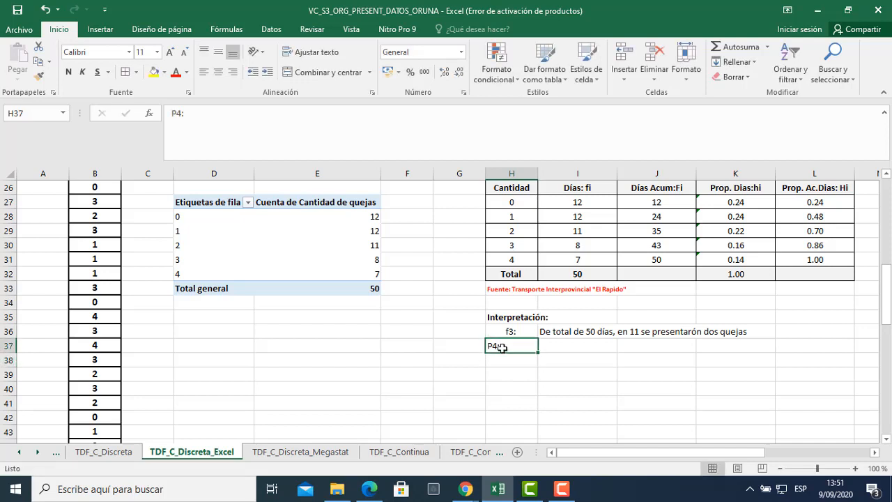
Centre the "P4:" label in cell H37 and check the cumulative proportions Hi from the first through the fourth class
left_click(218, 72)
left_click(567, 351)
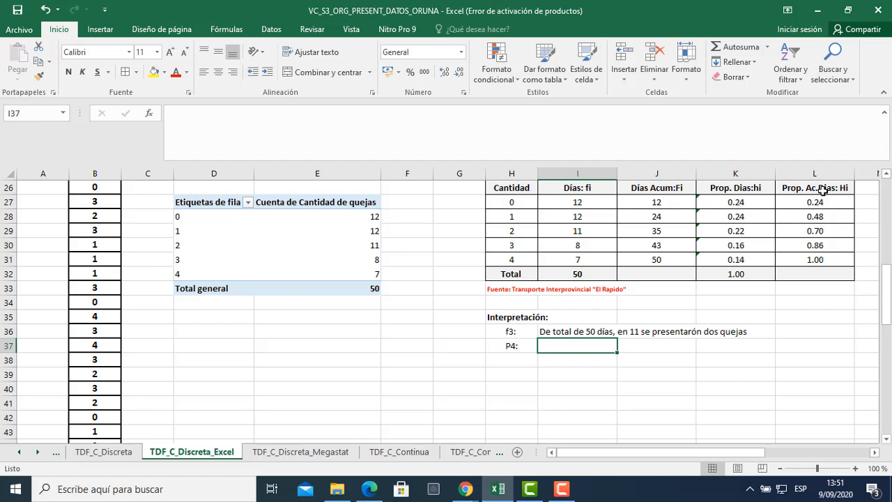
left_click(821, 202)
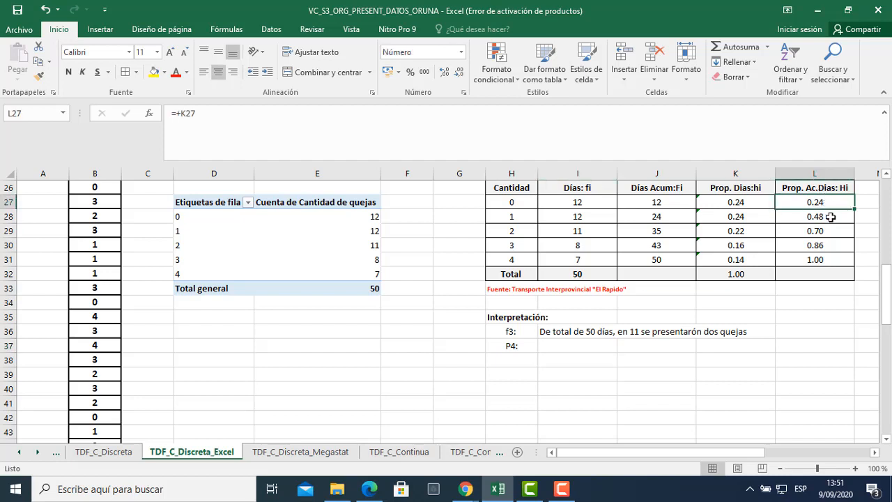
left_click(830, 220)
left_click(832, 231)
left_click(835, 246)
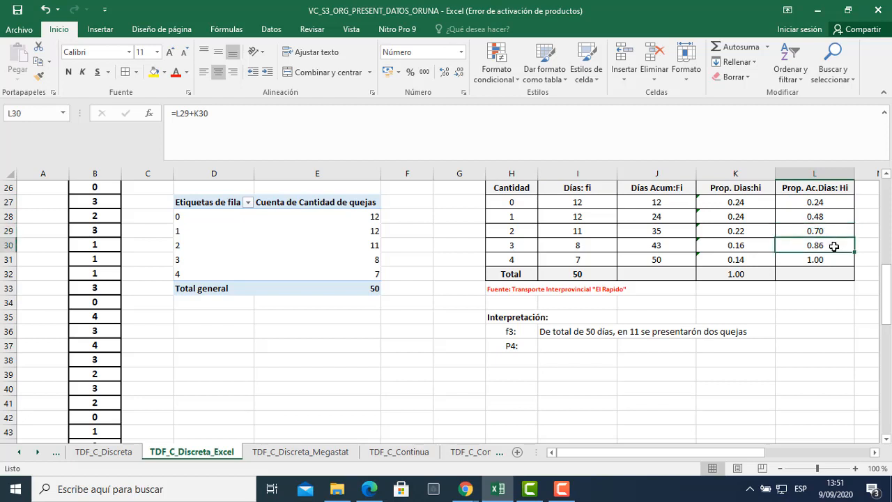
Write the P4 interpretation "(0.86*100) En el 86% de los días se presentaron hasta 3 quejas" in cell I37
left_click(557, 346)
type("(")
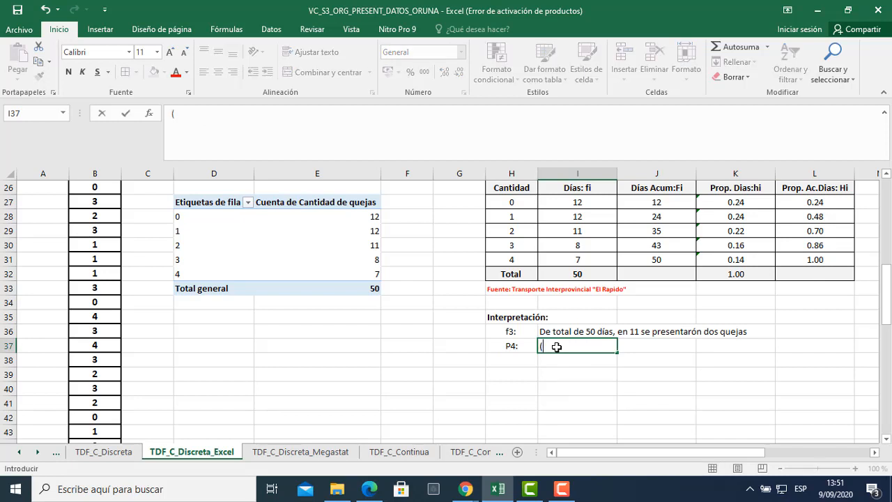
type("0.86*100)")
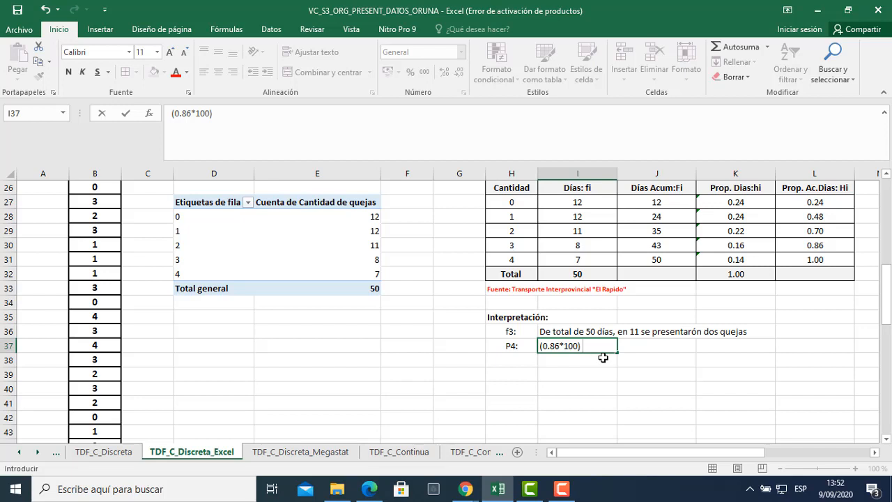
type("En el 86% de")
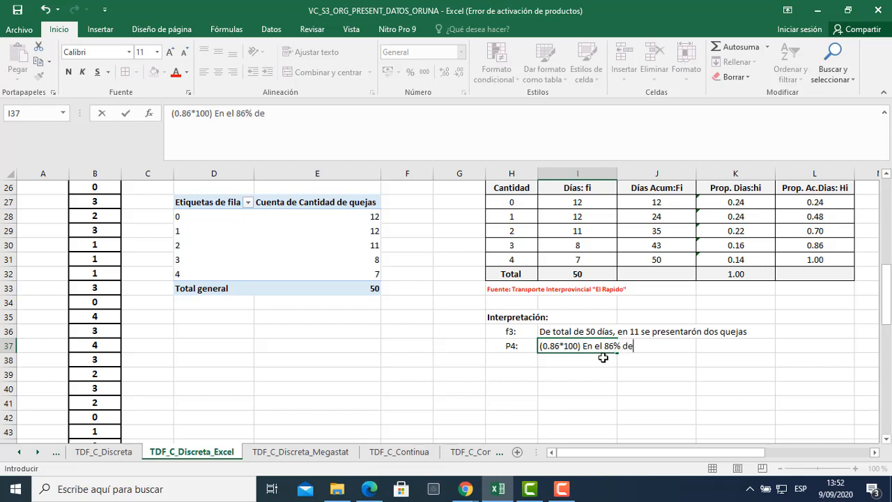
type(" los días se presentaron")
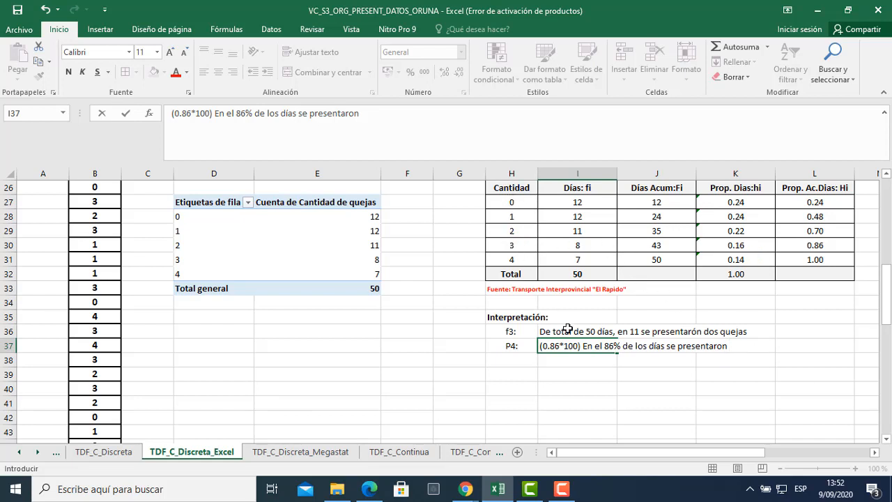
type("hasta 3 que")
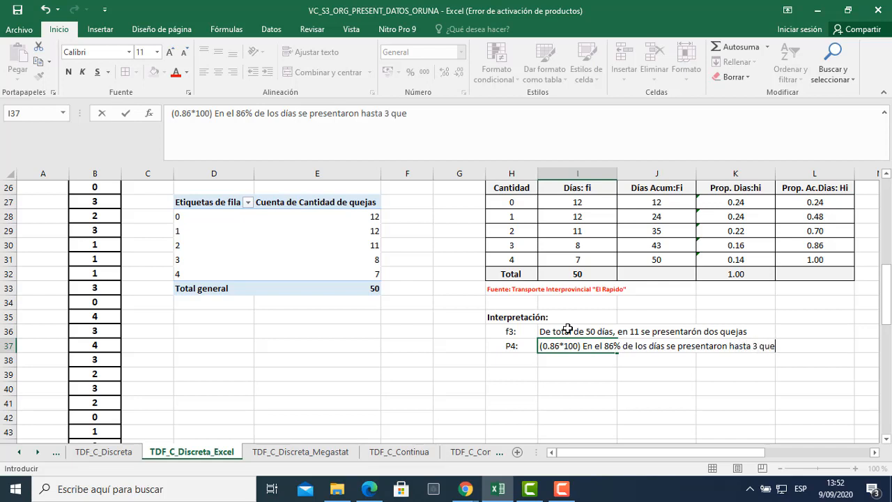
type("jas")
key("Return")
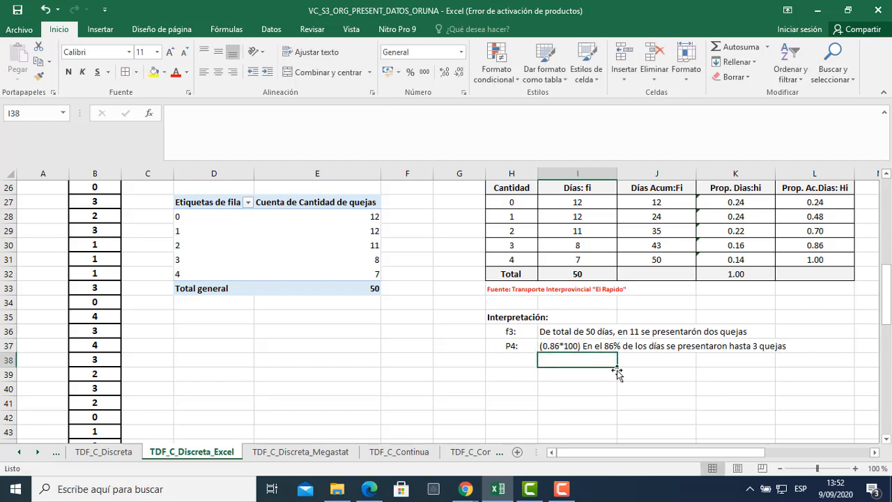
Note the chart type names "Bastones" in cell T22 and "Varas" in cell T23, beside the chart
scroll(653, 403, "up", 1)
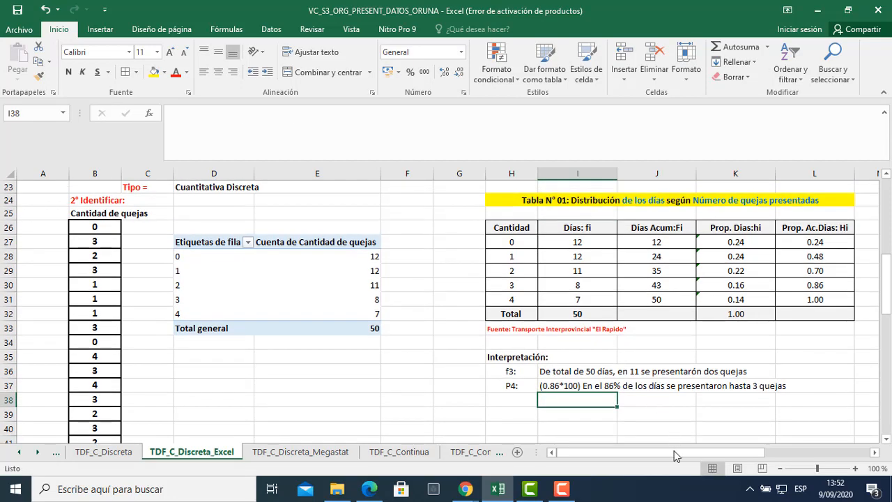
left_click_drag(675, 453, 774, 459)
scroll(715, 422, "up", 1)
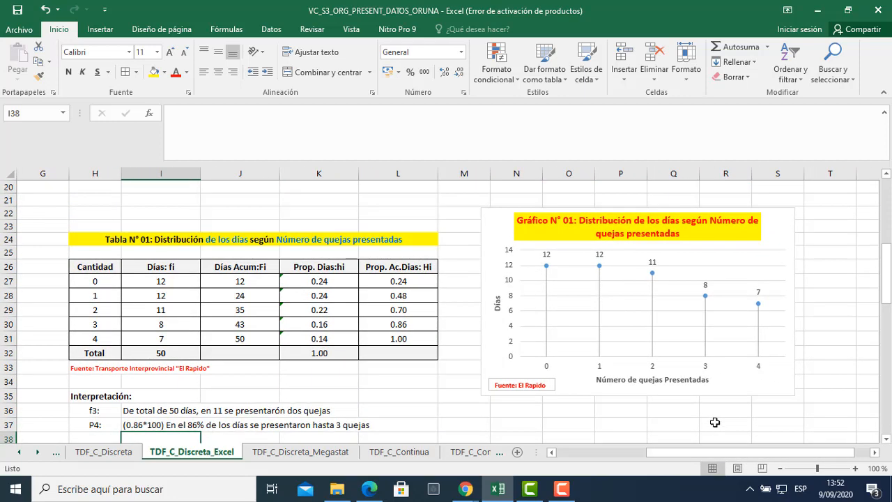
left_click(831, 214)
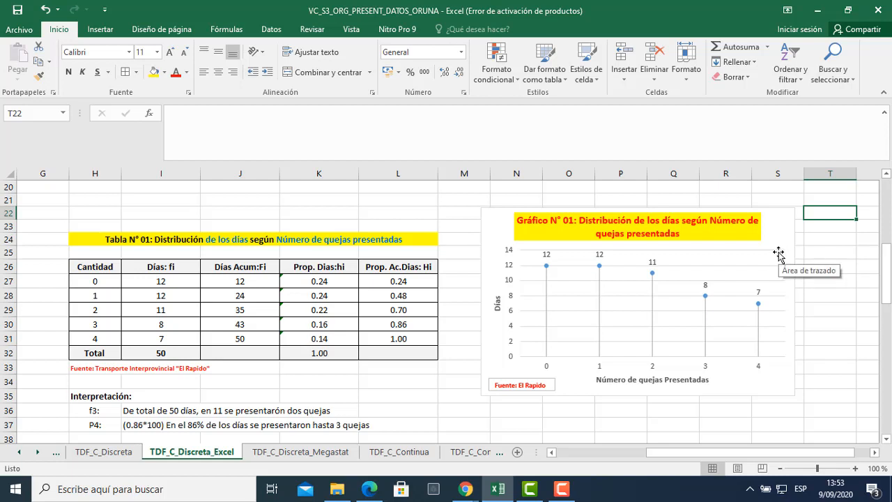
type("Bast")
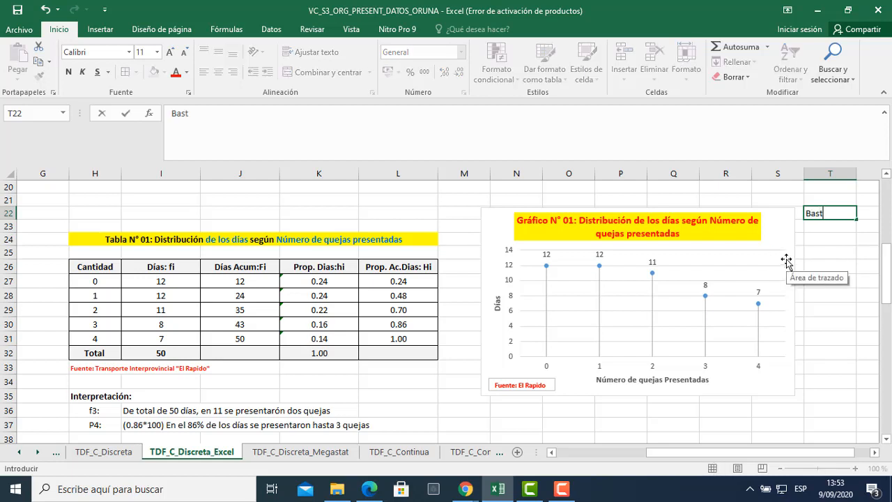
type("ones")
key("Return")
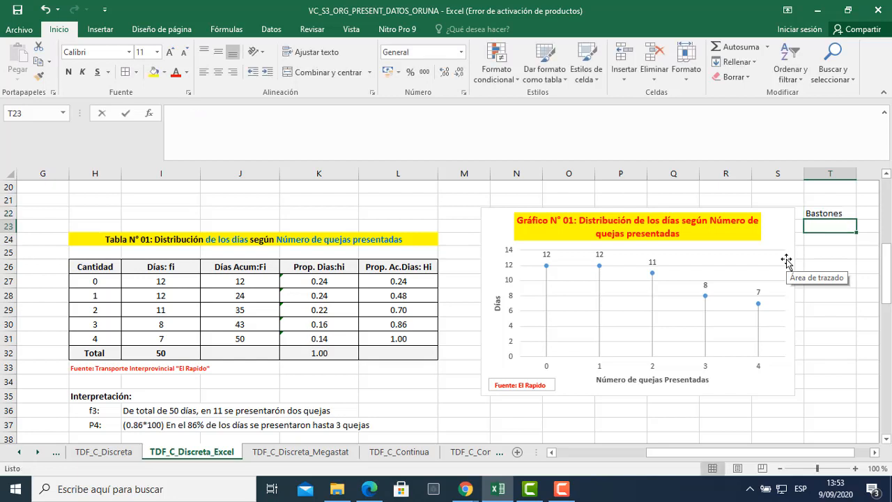
type("Varas")
key("Return")
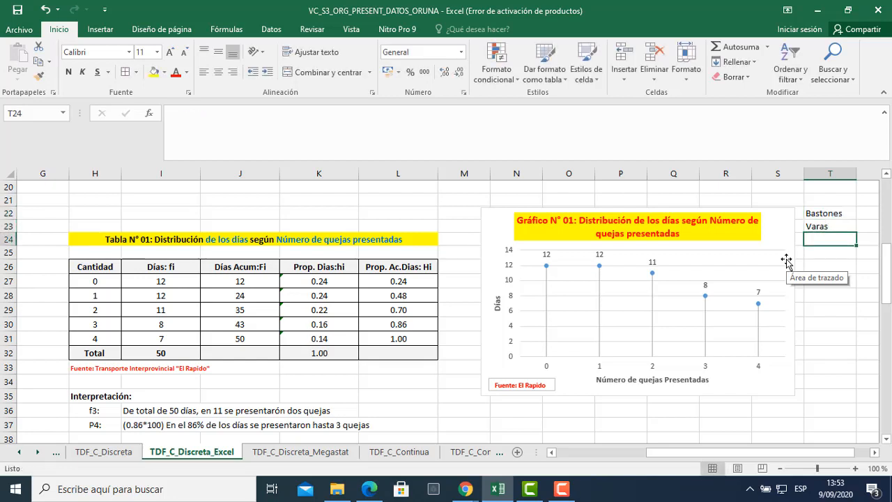
left_click(814, 392)
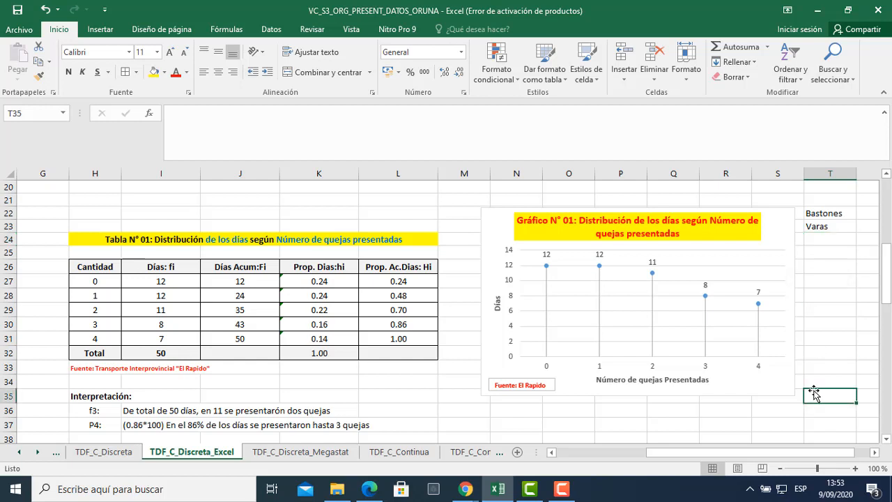